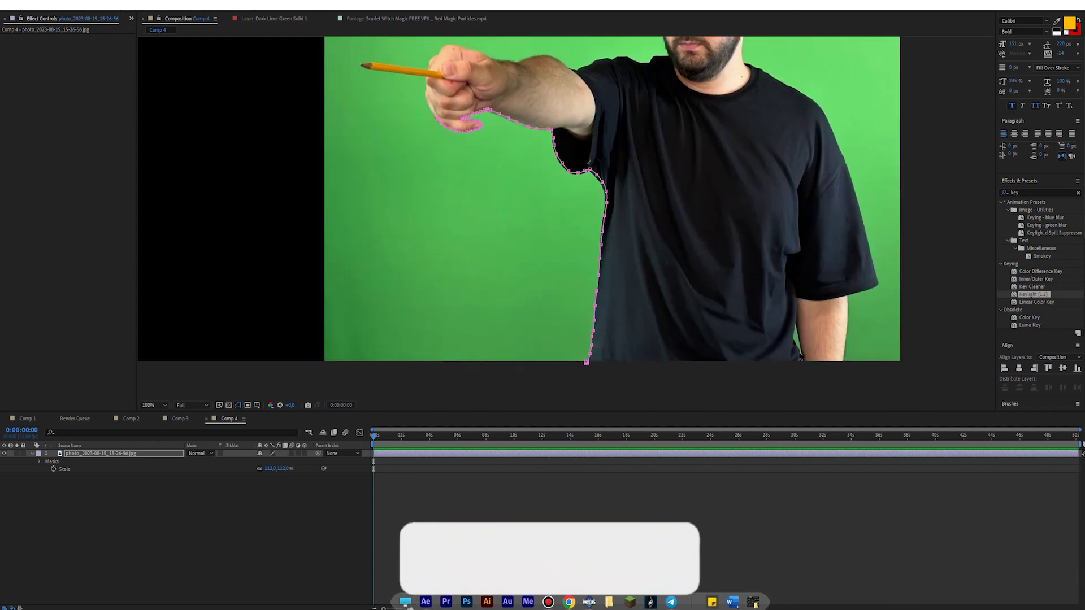
- Search the web for 'волшебная палочка' (magic wand) in the browser
scroll(565, 218, "up", 1)
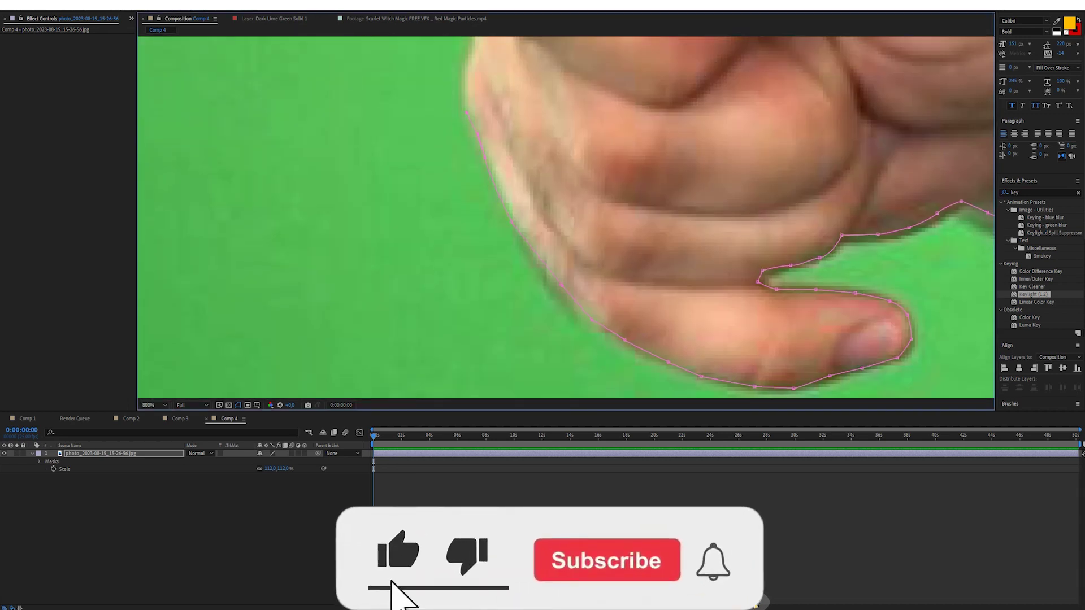
scroll(565, 217, "up", 5)
scroll(565, 217, "down", 2)
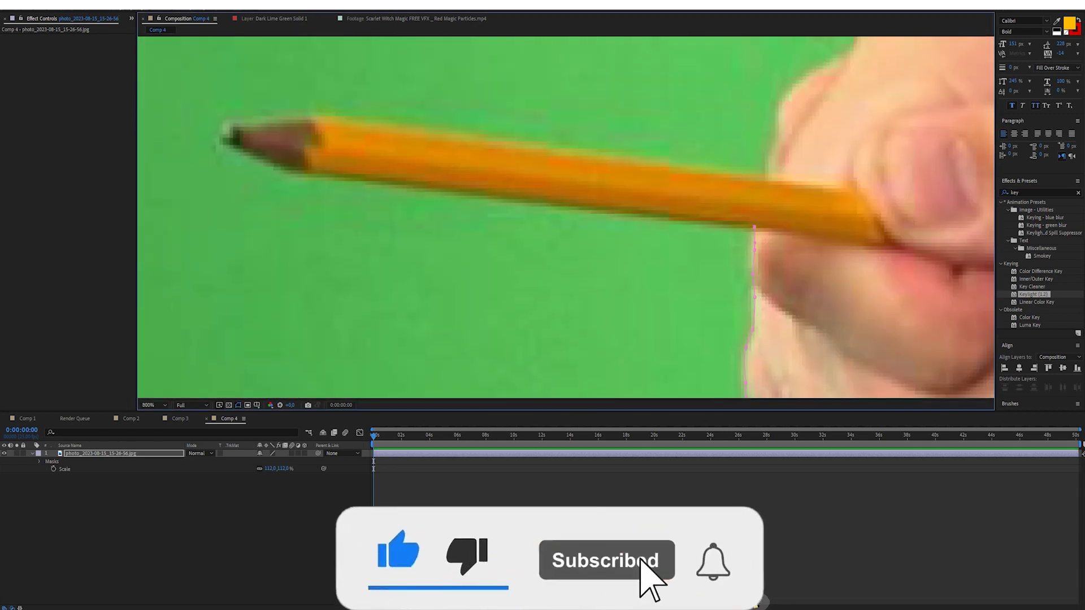
scroll(565, 218, "down", 1)
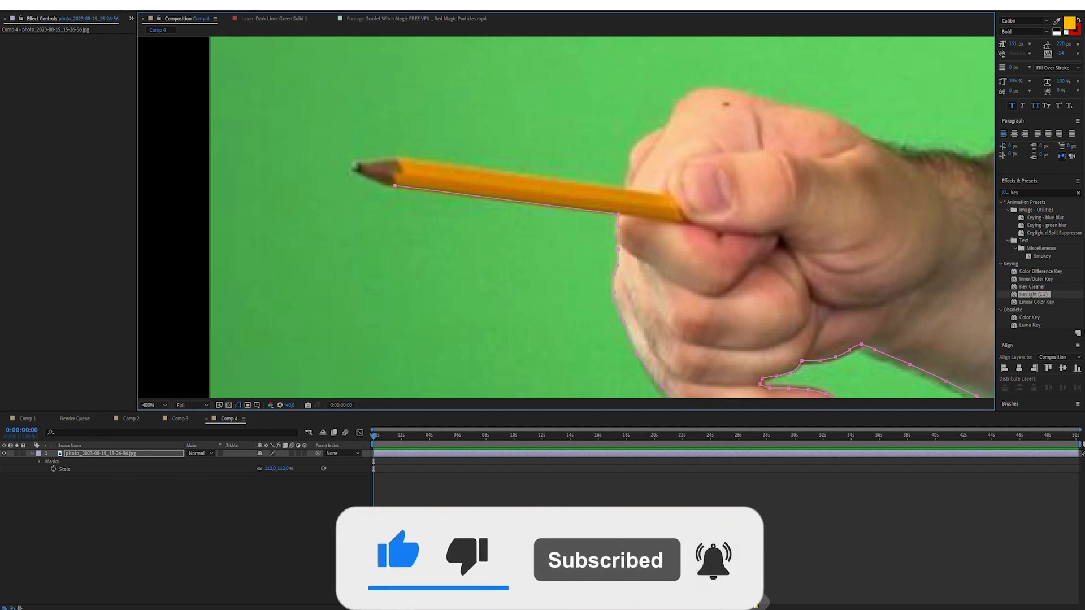
scroll(566, 218, "down", 2)
scroll(567, 218, "down", 2)
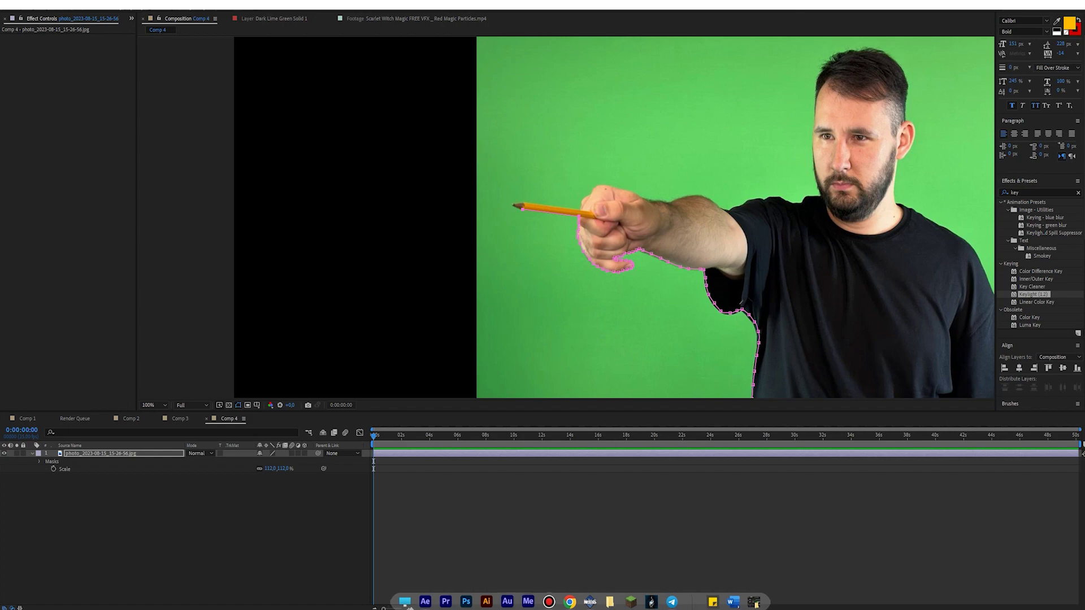
left_click(569, 601)
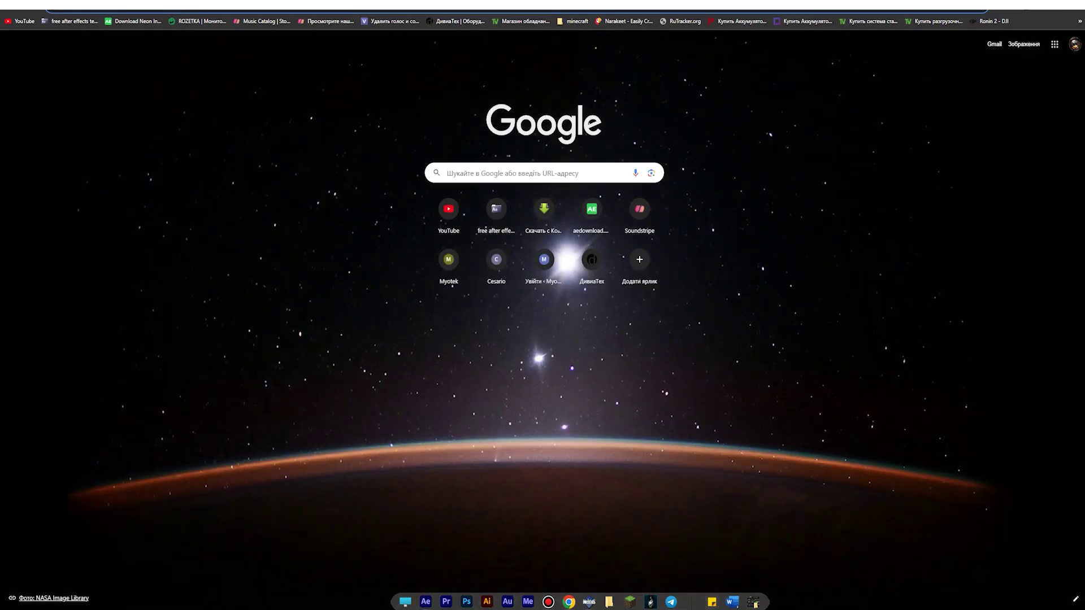
type("волшебная палочка")
key("Return")
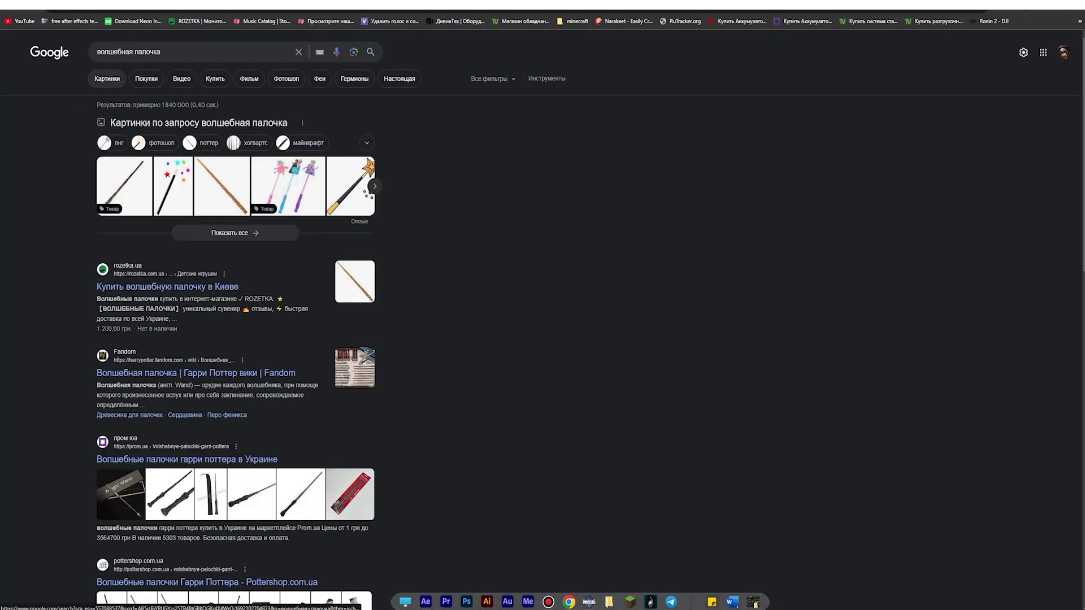
- Switch to image results filtered to Transparent and refine the search to 'волшебная палочка поттер'
left_click(107, 79)
left_click(330, 79)
left_click(171, 101)
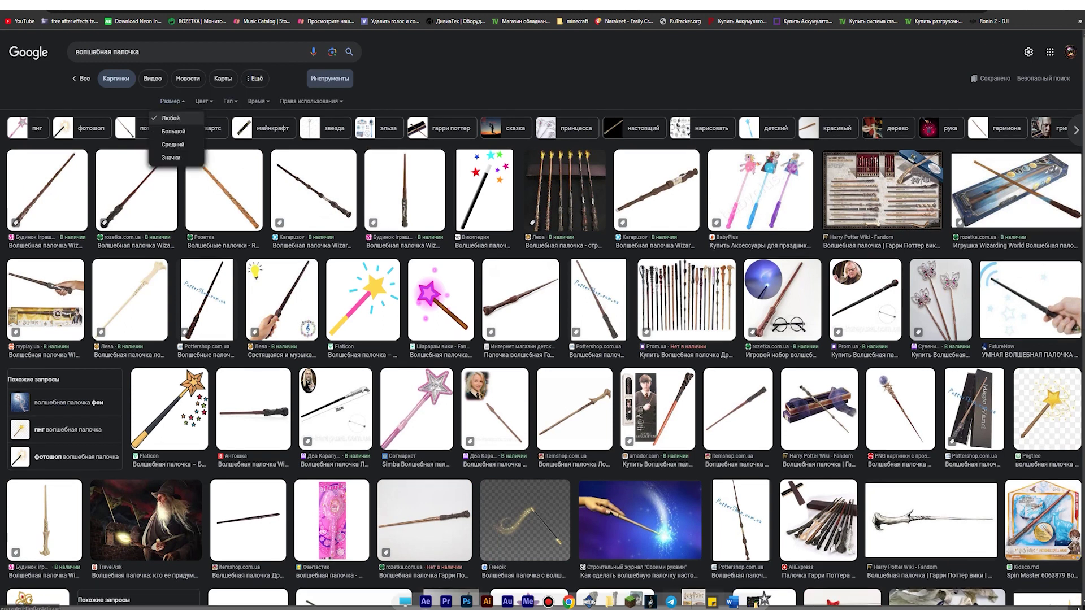
left_click(202, 101)
left_click(210, 132)
left_click(186, 51)
type("gjnnth")
key("Return")
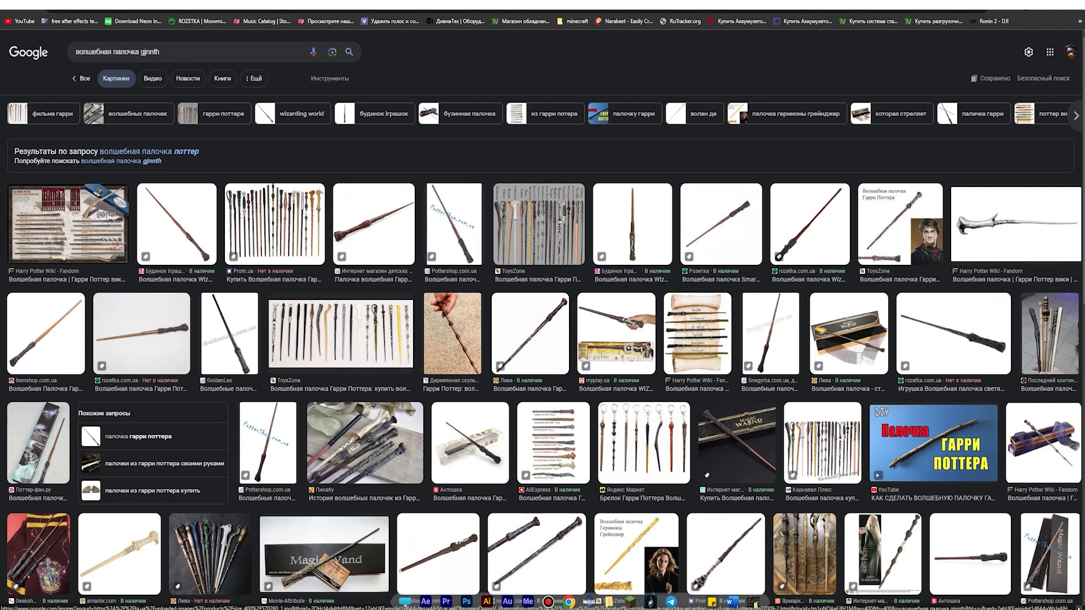
- Preview a wand image, then reapply the Transparent colour filter to the results
scroll(542, 316, "down", 15)
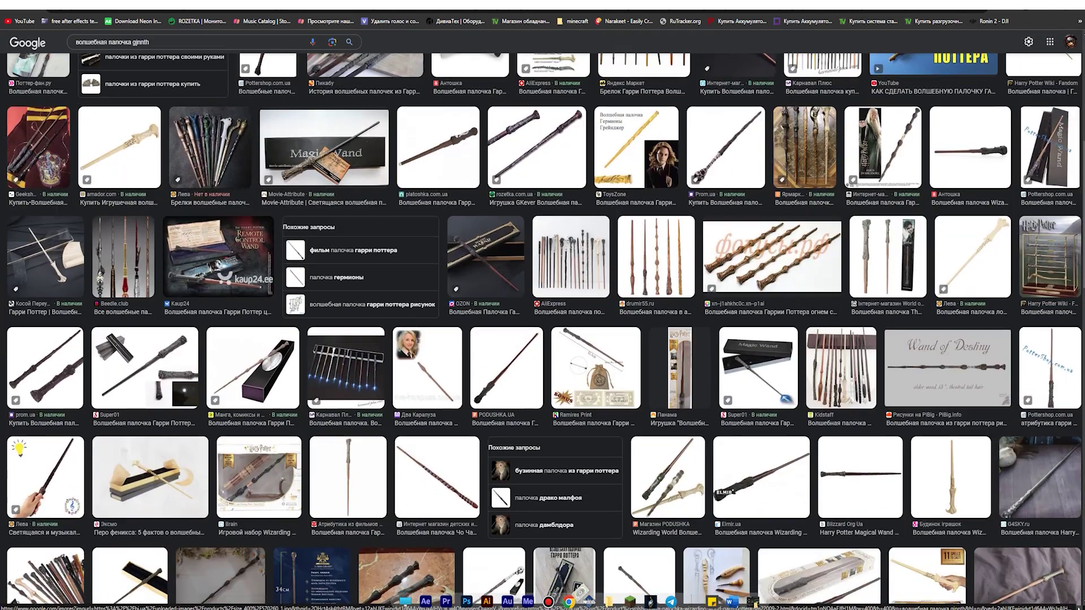
left_click(543, 317)
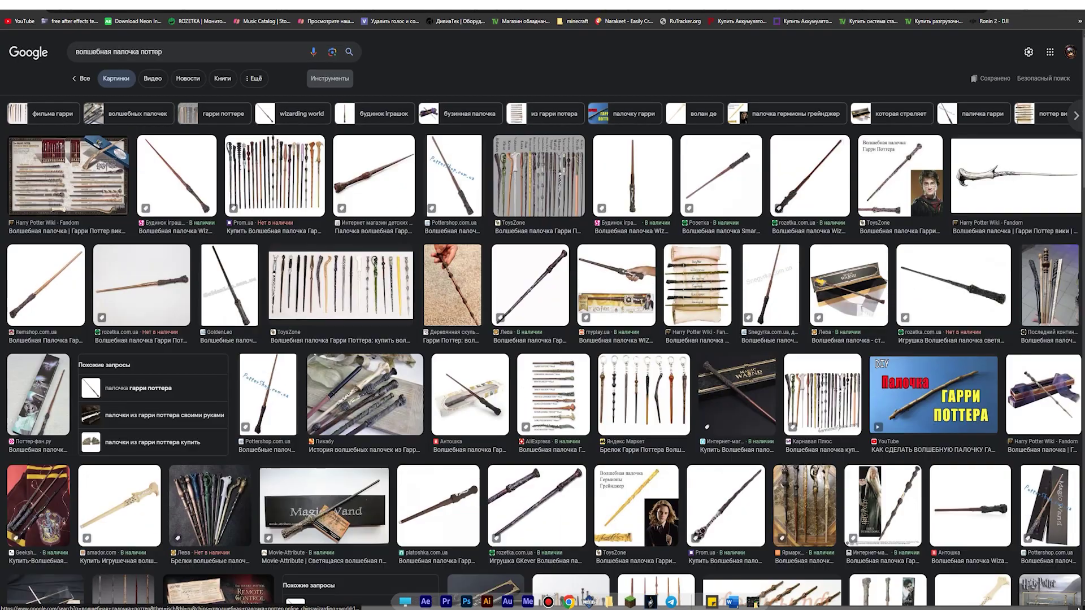
left_click(328, 79)
left_click(167, 101)
left_click(215, 144)
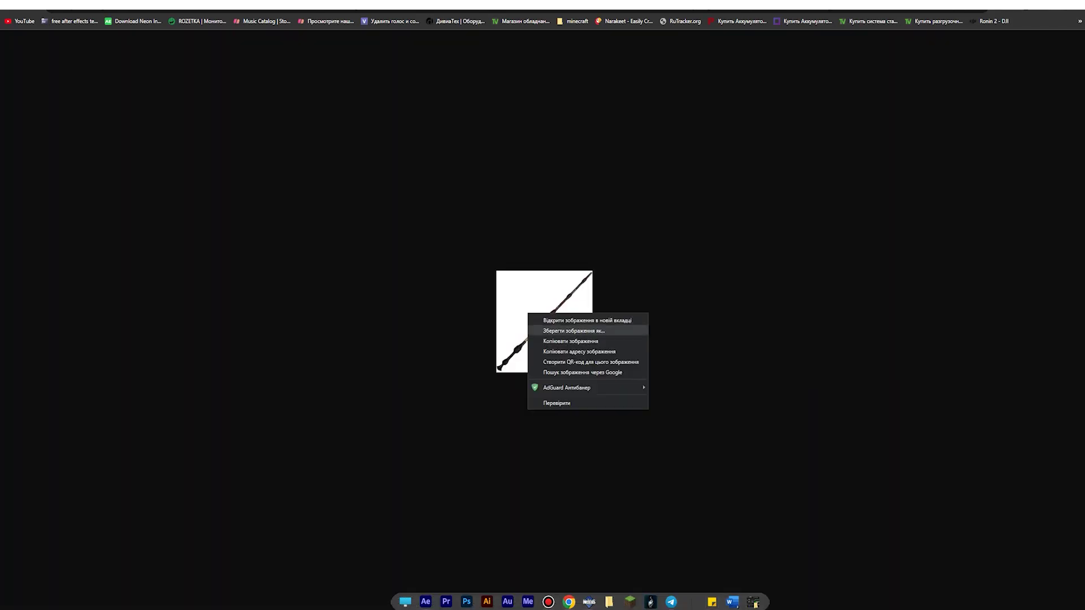
- Save the chosen wand image to disk and drag it into After Effects
left_click(573, 330)
double_click(146, 121)
left_click(431, 288)
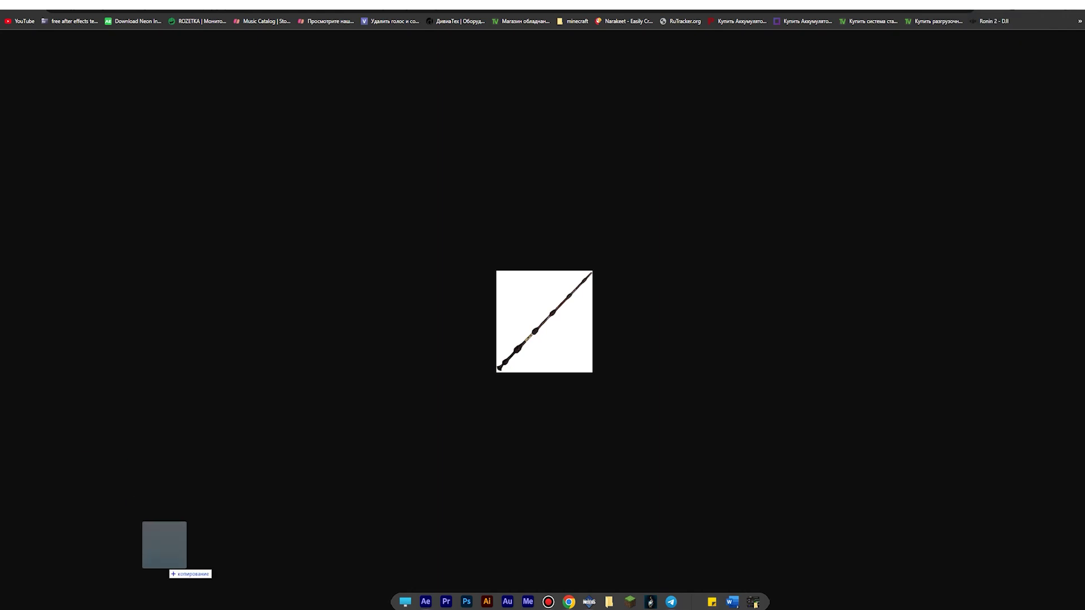
mouse_move(544, 322)
left_mouse_down()
mouse_move(446, 600)
mouse_move(430, 605)
left_mouse_up()
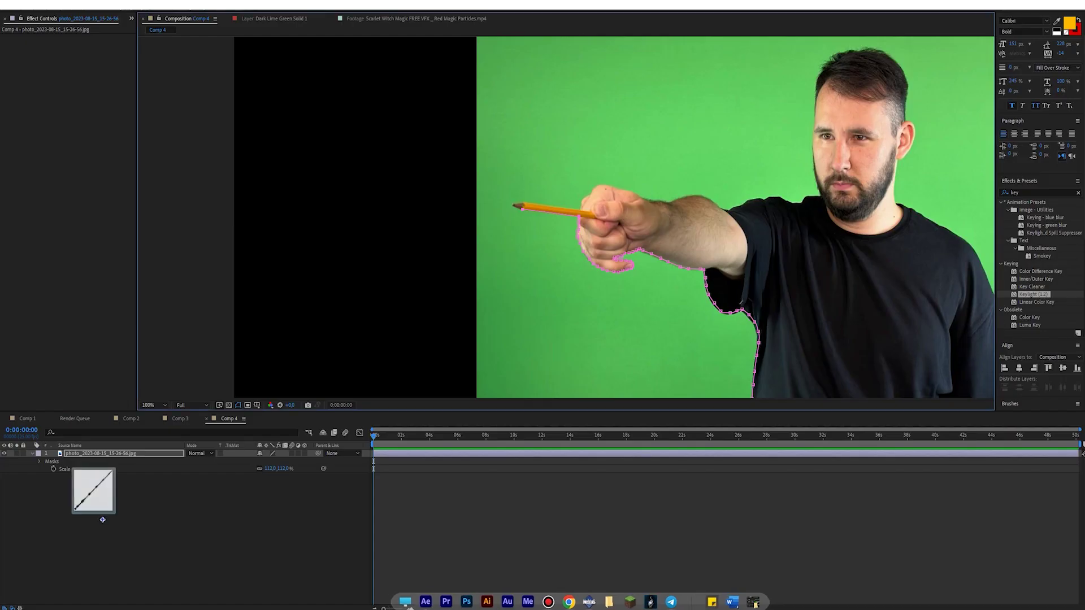
- Add the wand image as the top layer in Multiply mode and rotate it horizontally across the fist
left_click_drag(102, 519, 102, 519)
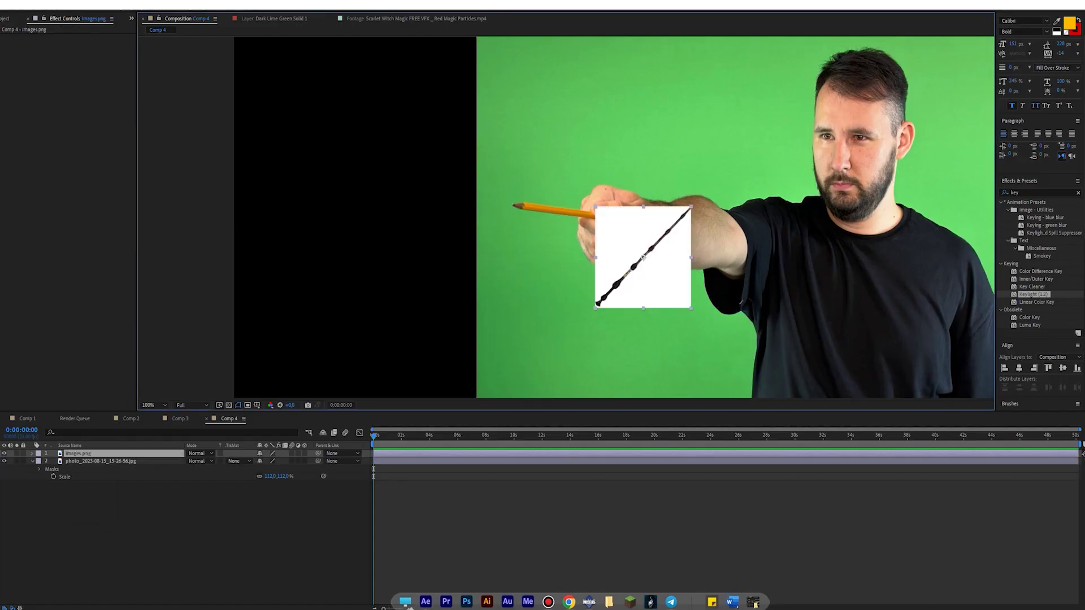
left_click(199, 453)
left_click(209, 96)
key("period")
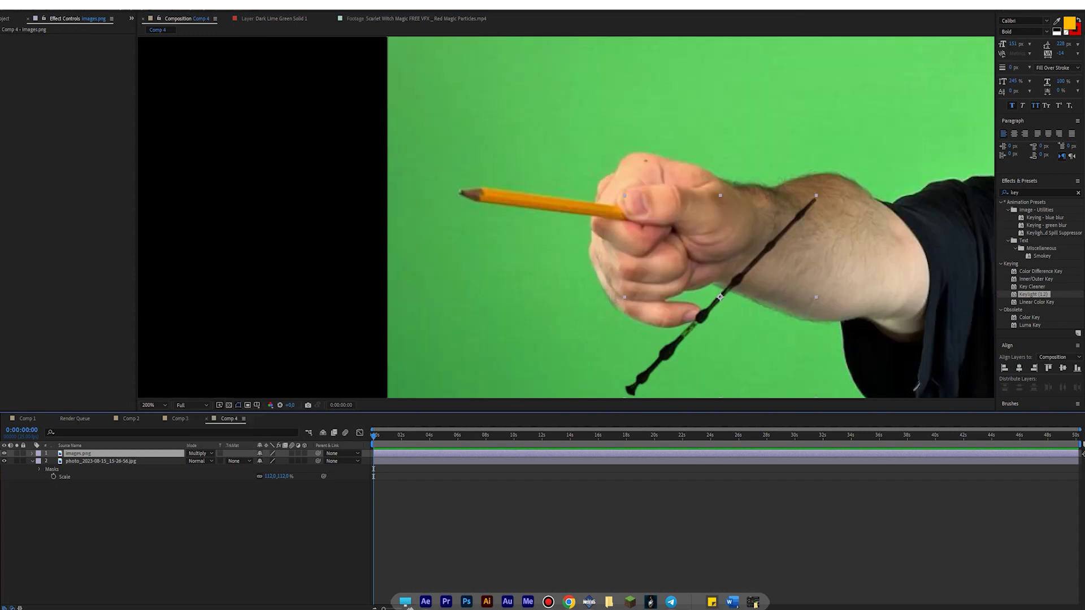
key("comma")
left_click_drag(642, 169, 659, 199)
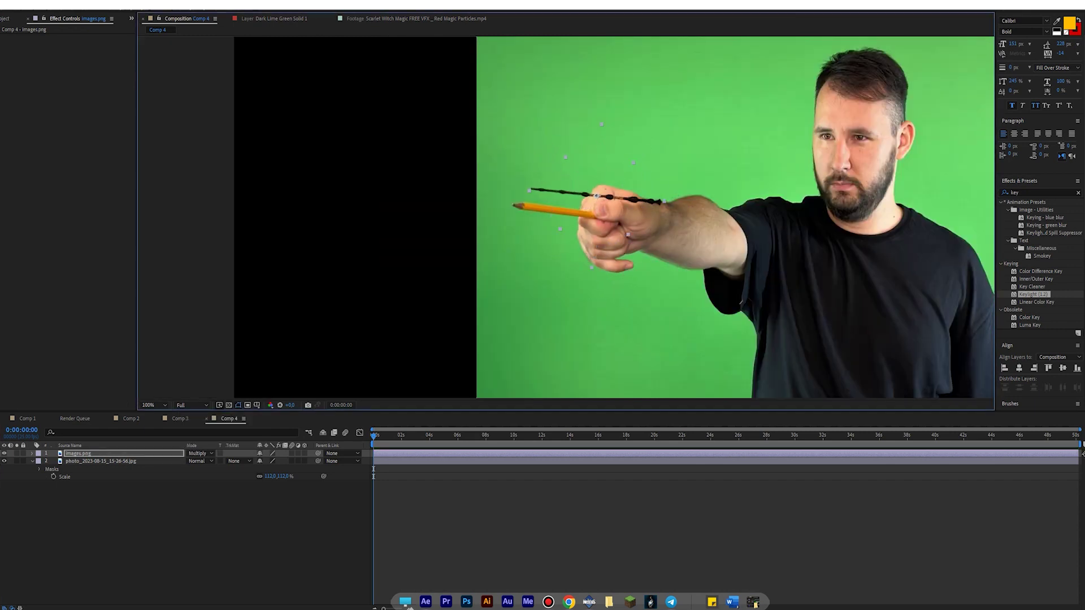
- Make the wand a 3D layer and turn it around its Y axis for perspective
left_click(304, 453)
key("period")
left_click_drag(612, 153, 632, 155)
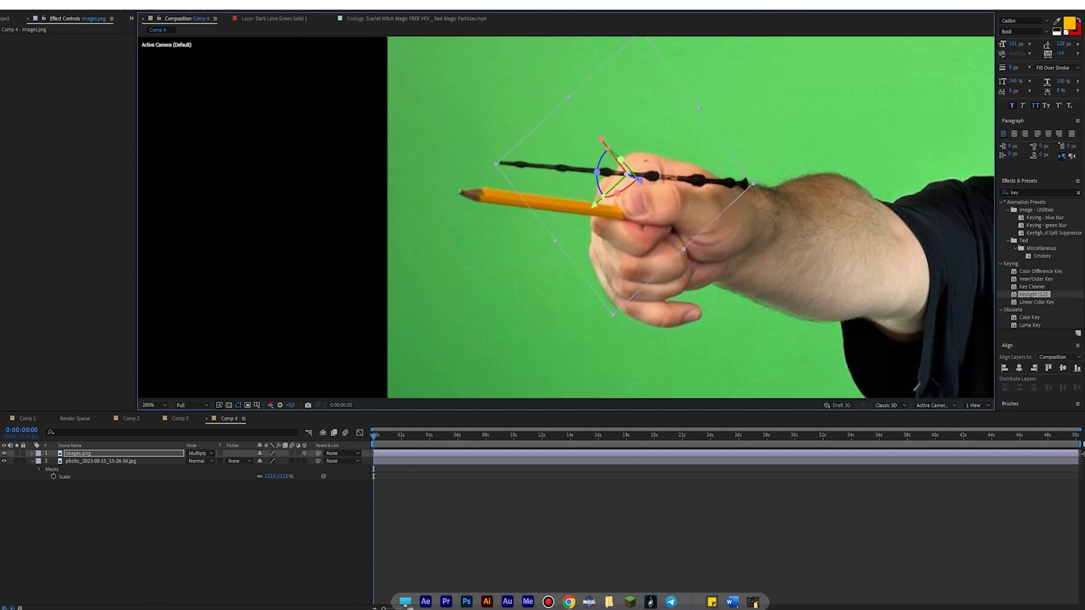
key("ctrl+shift+a")
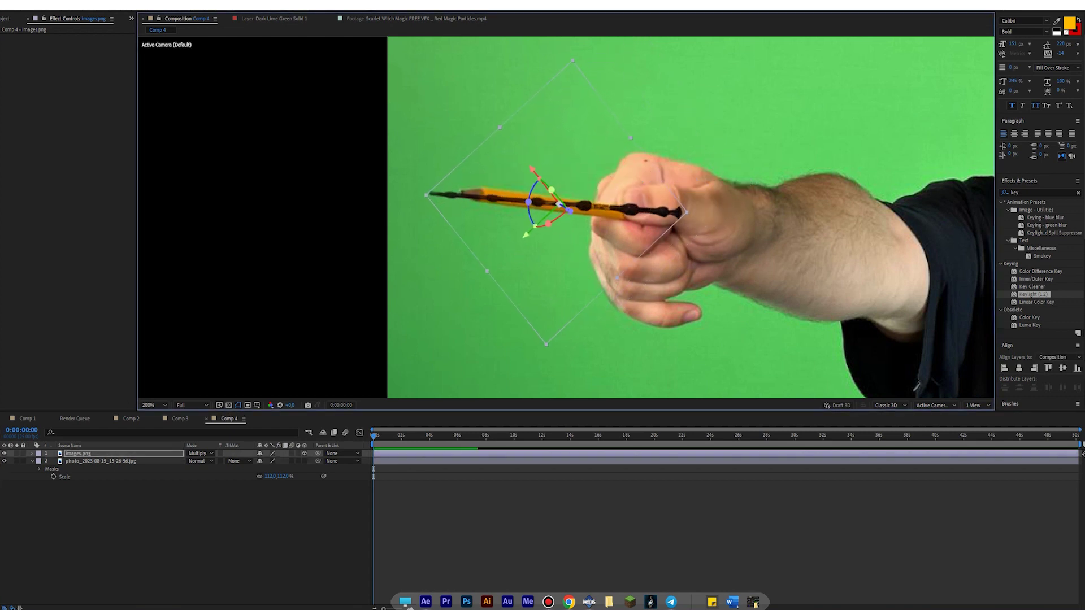
- Scale the wand to 164% and shift it slightly tilted along the pencil
key("ctrl+grave")
key("s")
left_click_drag(274, 461, 310, 461)
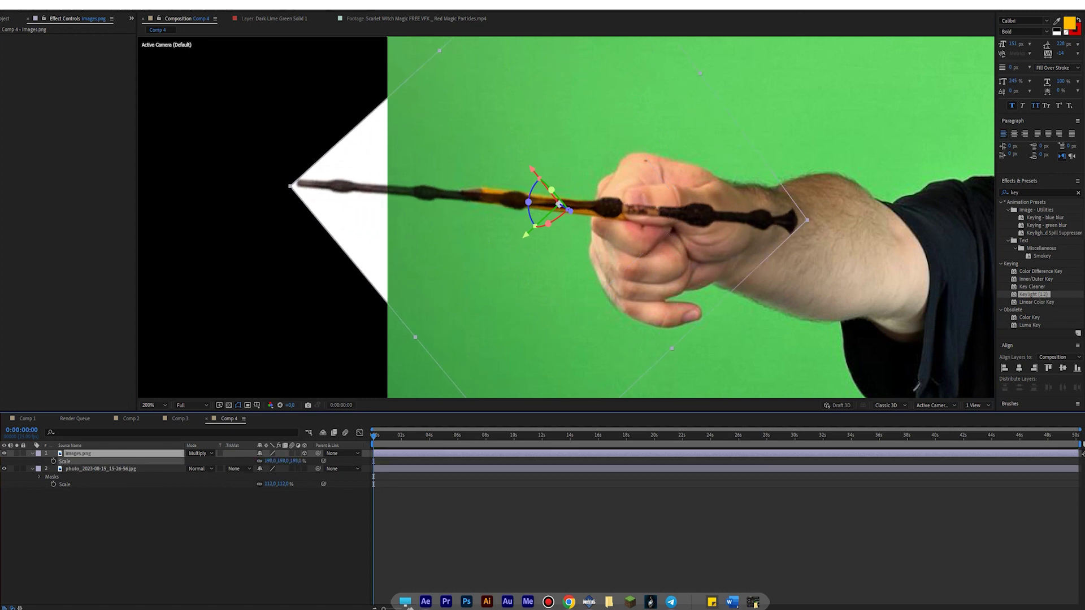
left_click_drag(558, 204, 525, 198)
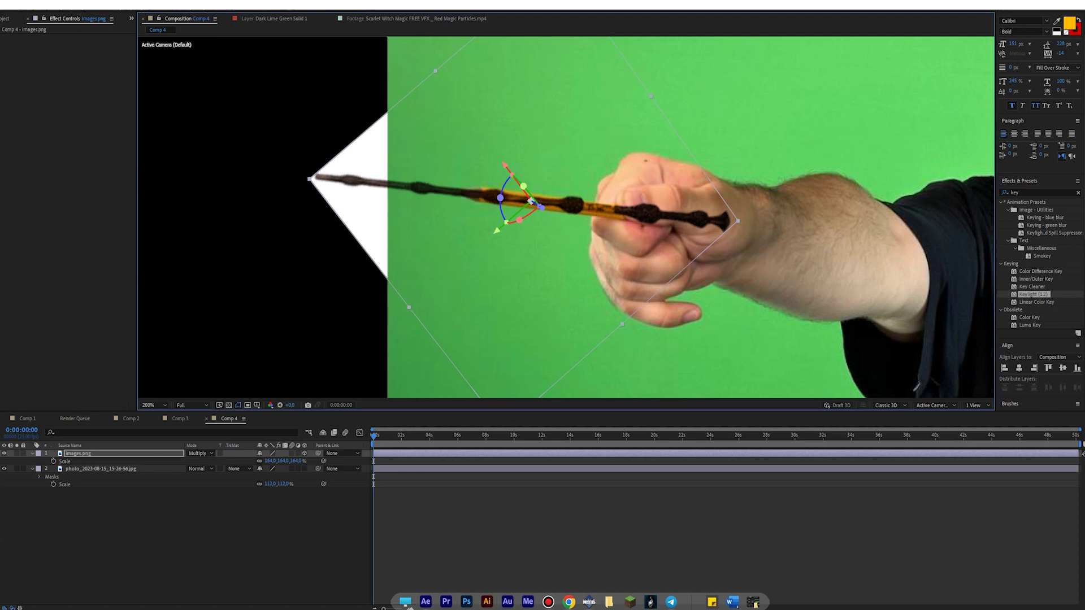
key("ctrl+Down")
scroll(577, 201, "up", 2)
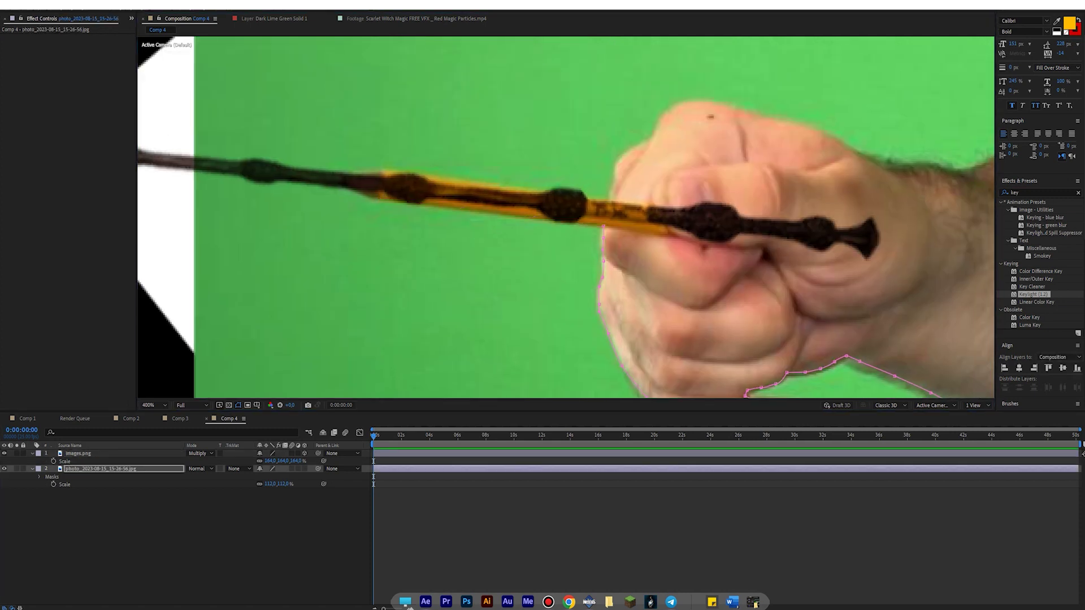
- Extend the man's mask with a point on the wand and follow the outline from fist to face
key("period")
left_click_drag(657, 182, 666, 164)
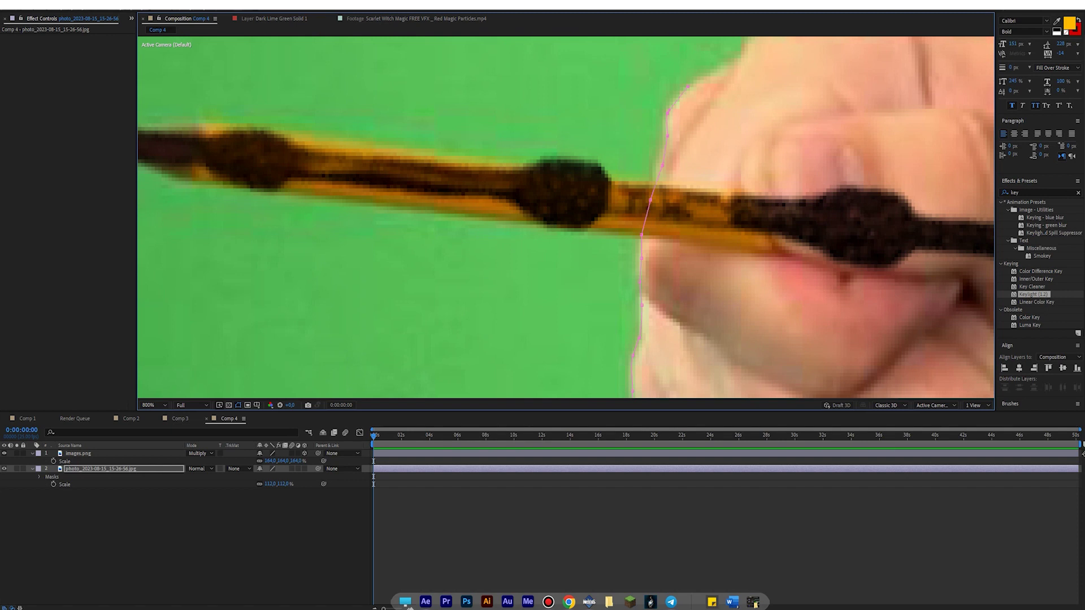
left_click_drag(650, 200, 407, 359)
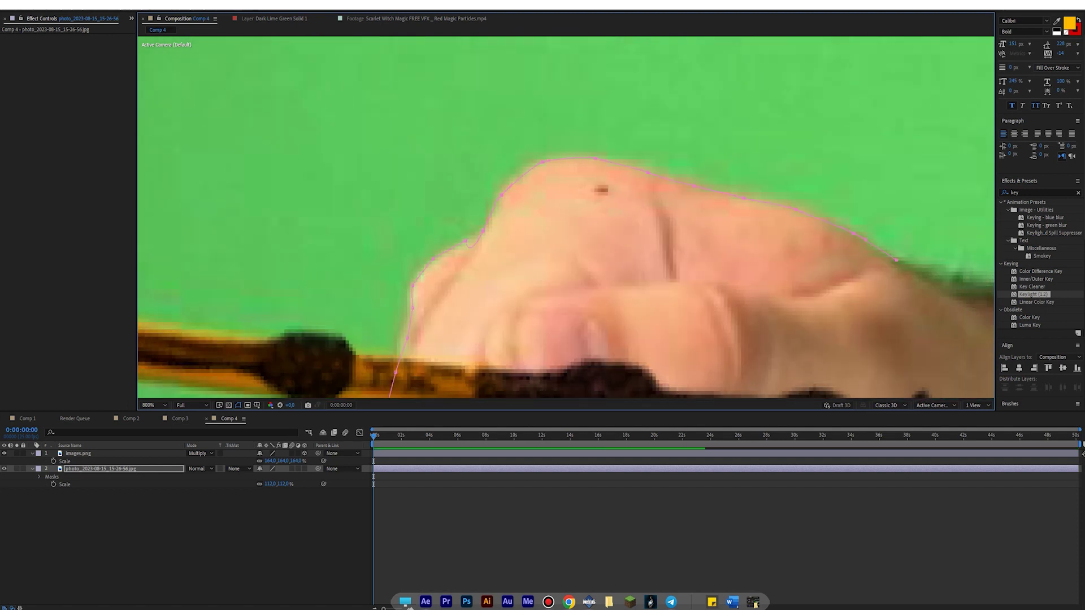
left_click_drag(678, 254, 184, 156)
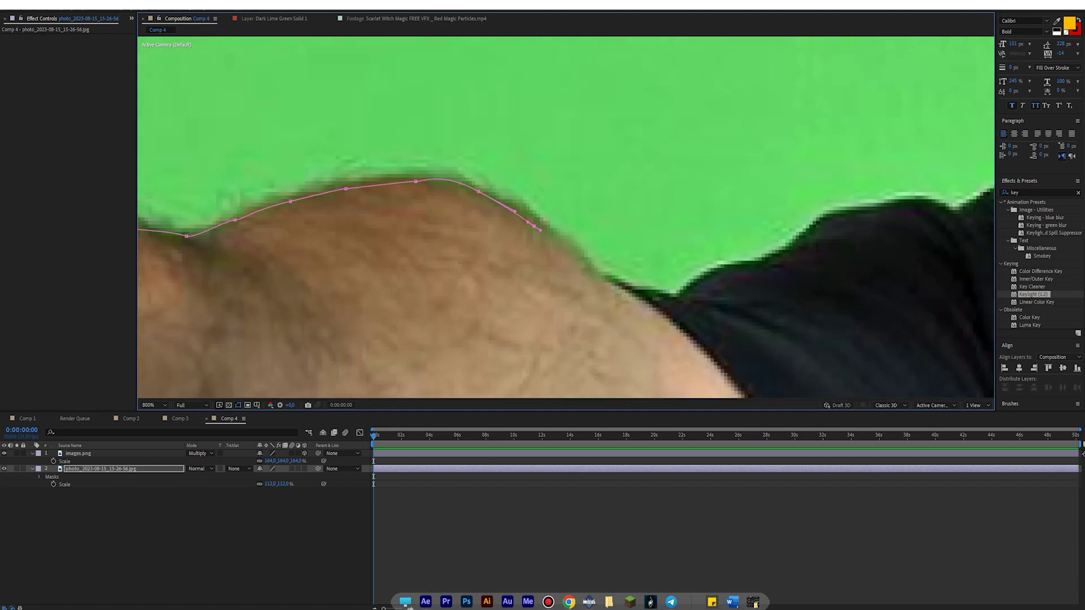
left_click_drag(791, 249, 375, 228)
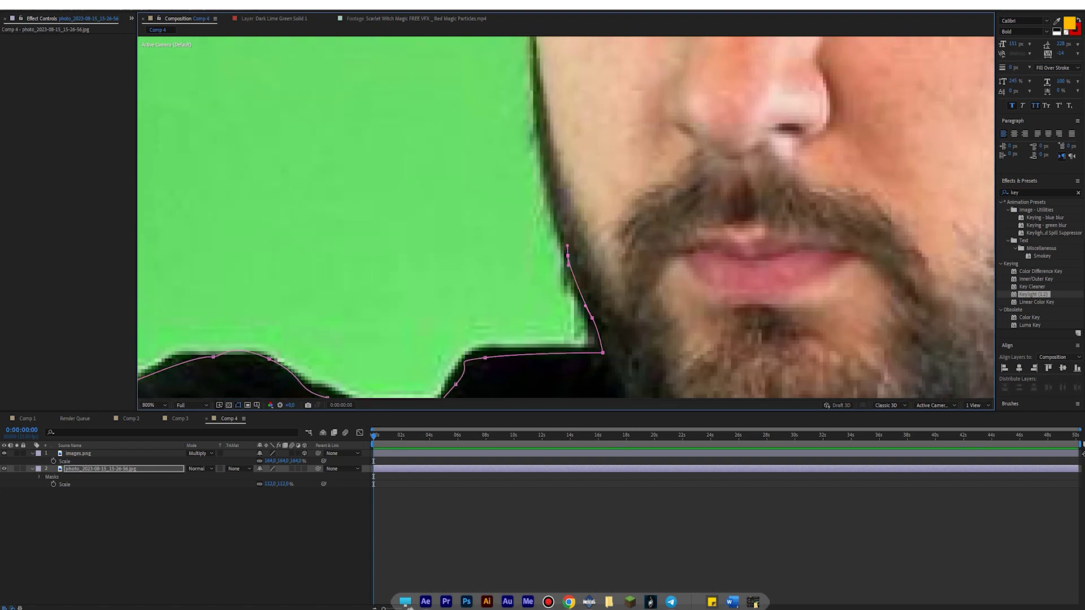
scroll(565, 217, "up", 5)
scroll(565, 217, "up", 5)
scroll(565, 218, "up", 1)
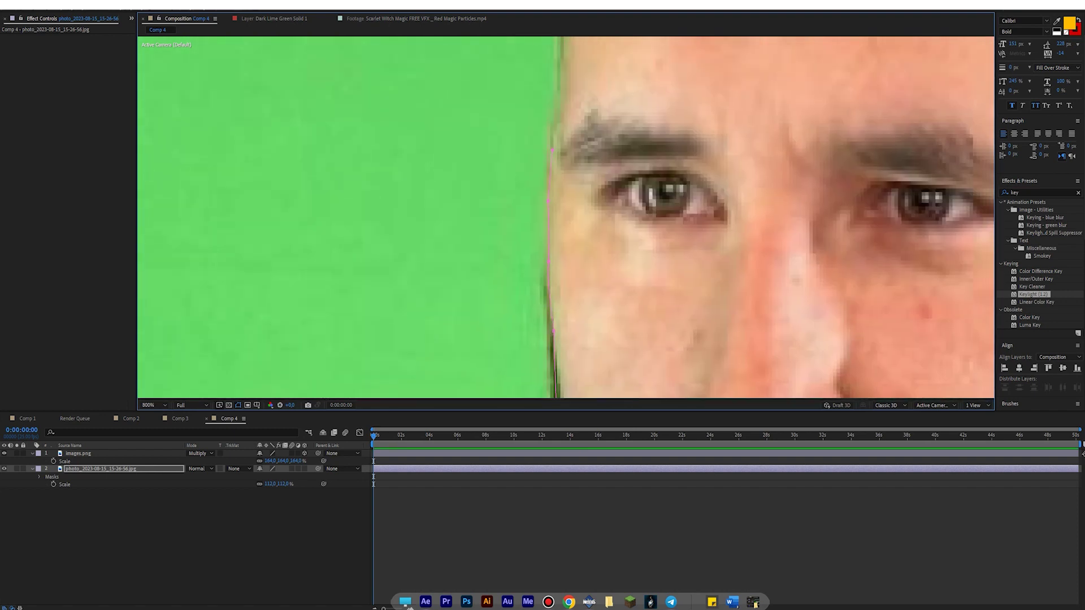
scroll(565, 218, "up", 5)
scroll(565, 218, "up", 5)
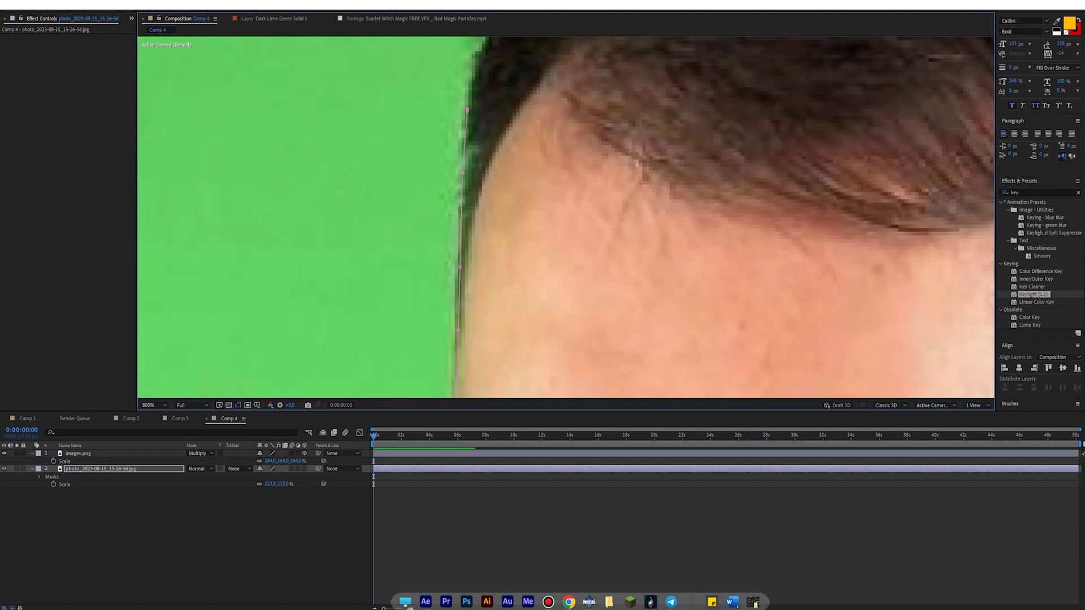
scroll(565, 217, "up", 5)
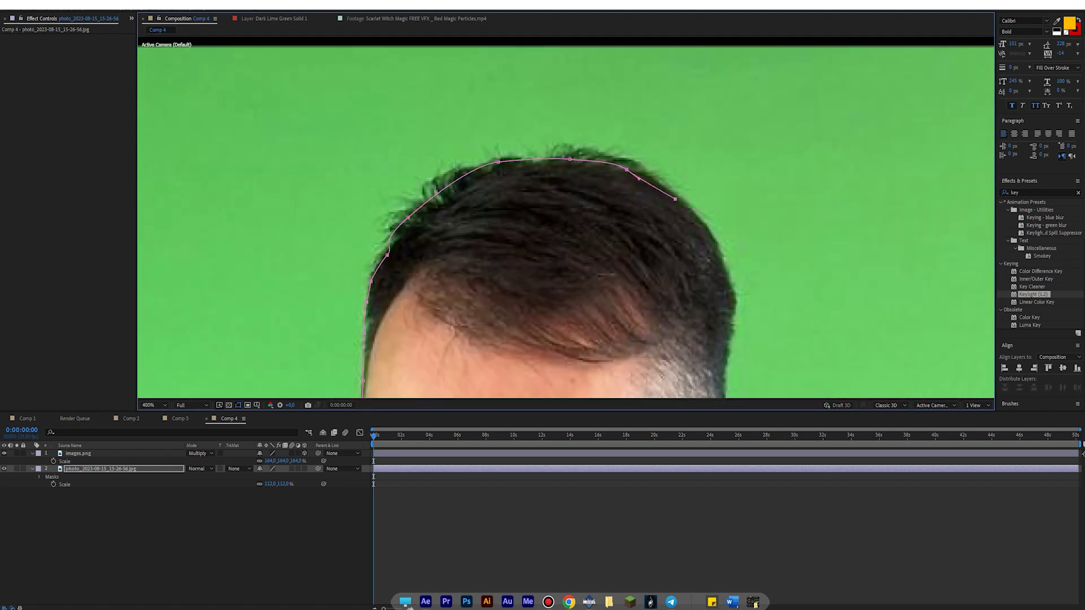
scroll(565, 218, "down", 5)
scroll(693, 203, "up", 1)
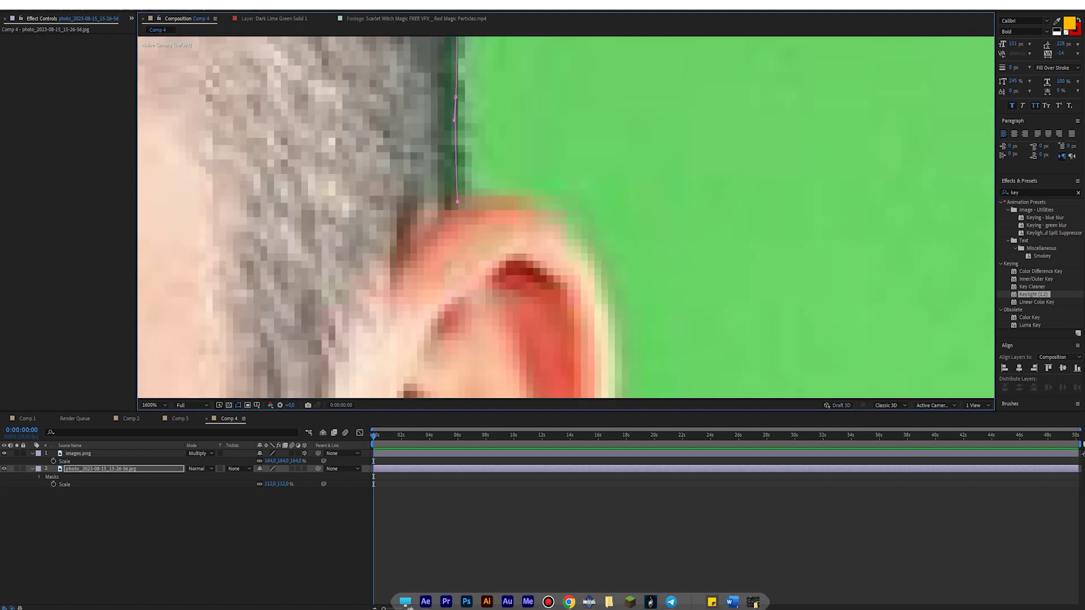
scroll(692, 202, "up", 1)
scroll(565, 217, "down", 1)
scroll(508, 282, "up", 1)
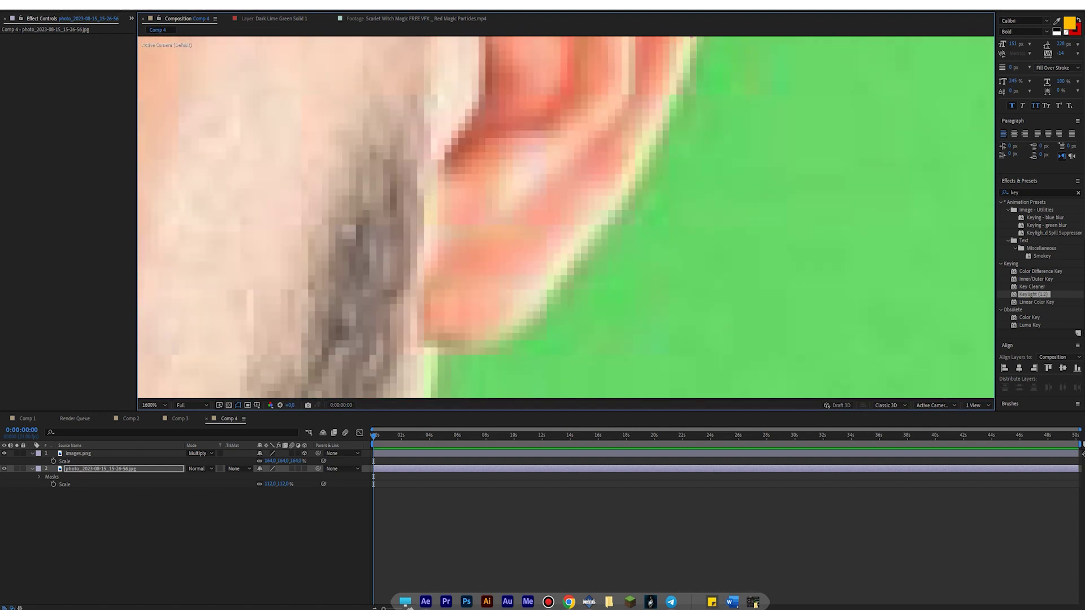
scroll(565, 217, "down", 1)
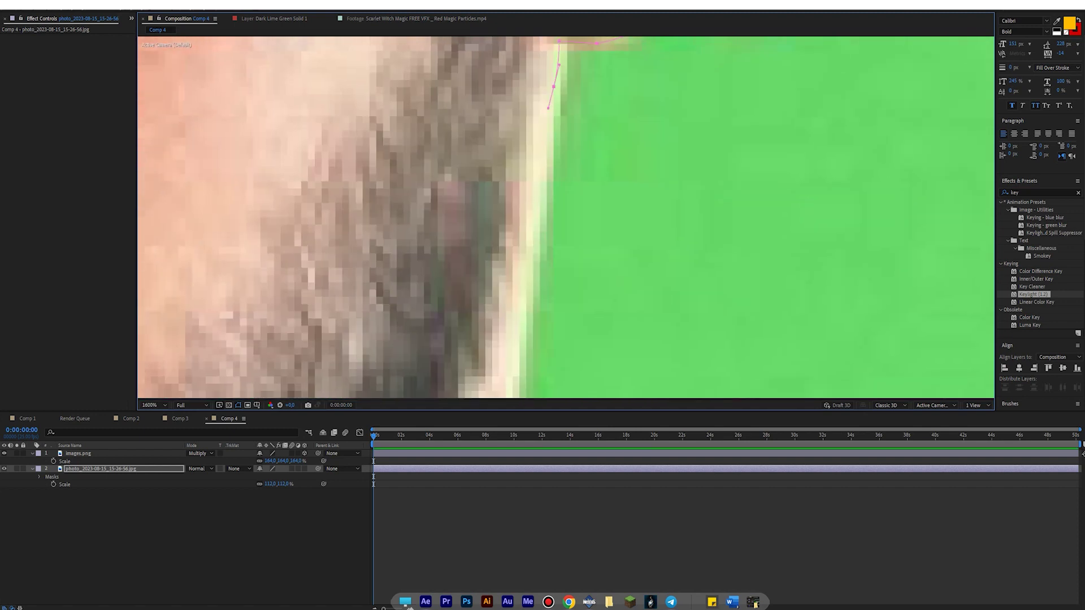
scroll(565, 217, "down", 2)
- Add mask points along the neck, shoulder and arm edge, then close the mask
left_click_drag(565, 217, 478, 135)
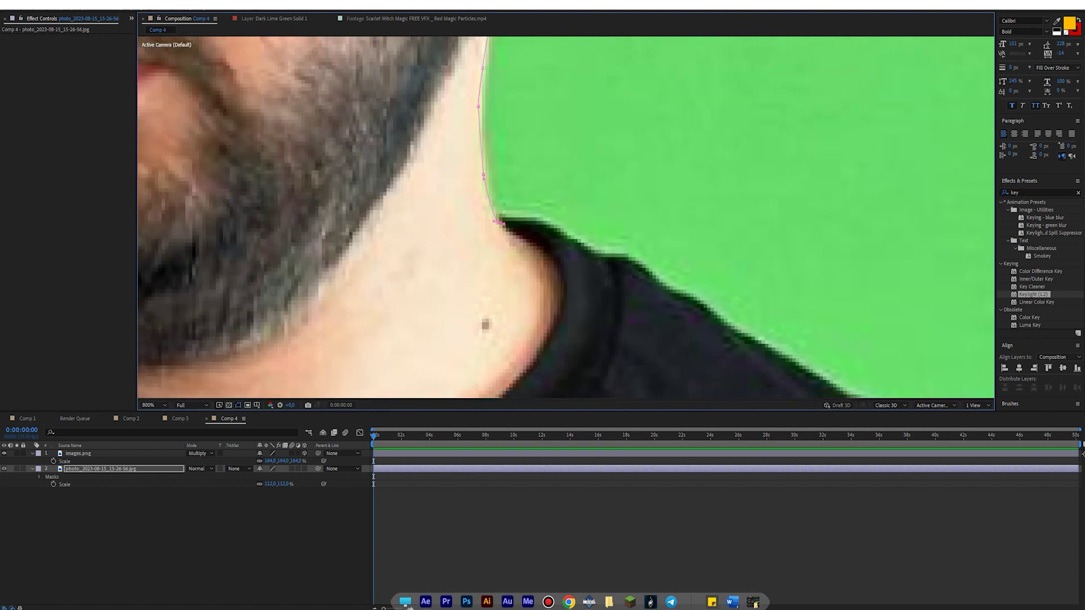
left_click_drag(565, 218, 252, 61)
mouse_move(565, 217)
left_mouse_down()
mouse_move(384, 76)
mouse_move(492, 217)
mouse_move(543, 113)
mouse_move(554, 113)
mouse_move(520, 48)
left_mouse_up()
left_click(432, 238)
scroll(565, 218, "down", 1)
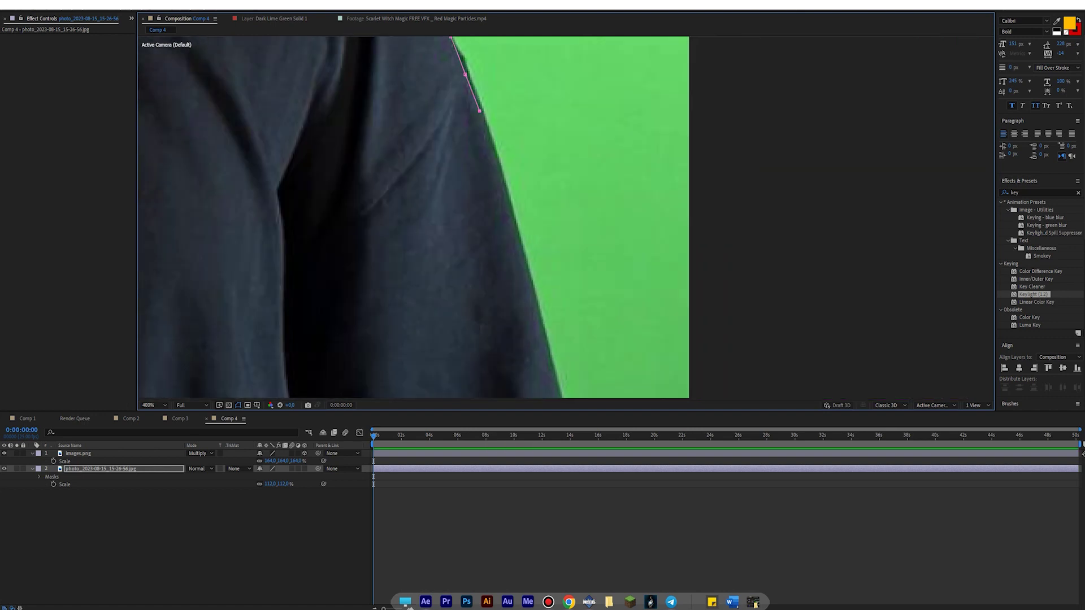
left_click_drag(565, 218, 520, 118)
left_click_drag(565, 218, 548, 92)
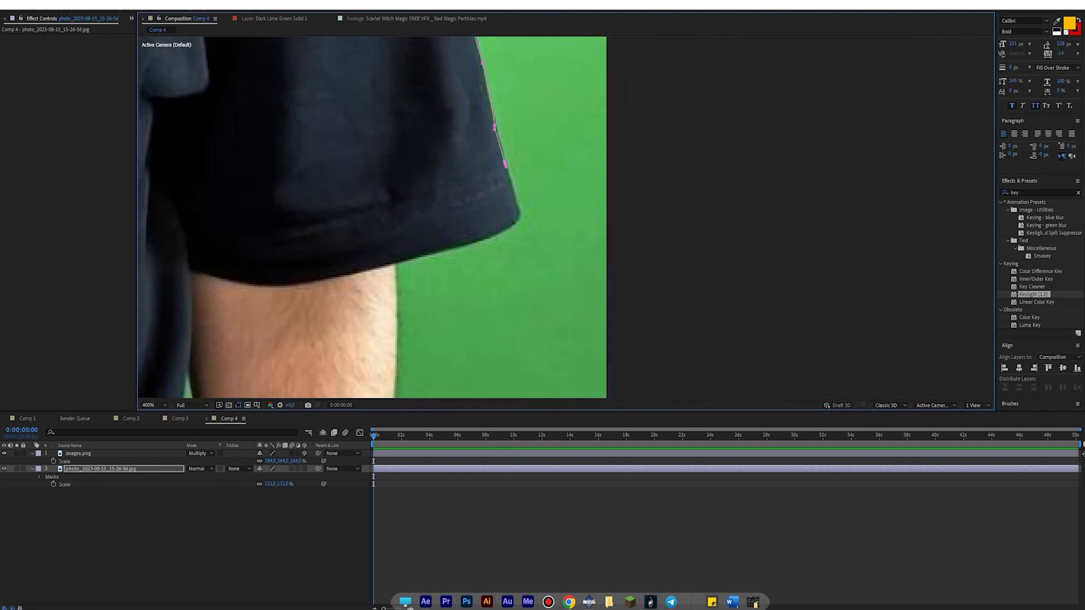
left_click_drag(565, 217, 612, 59)
left_click(440, 96)
left_click(440, 168)
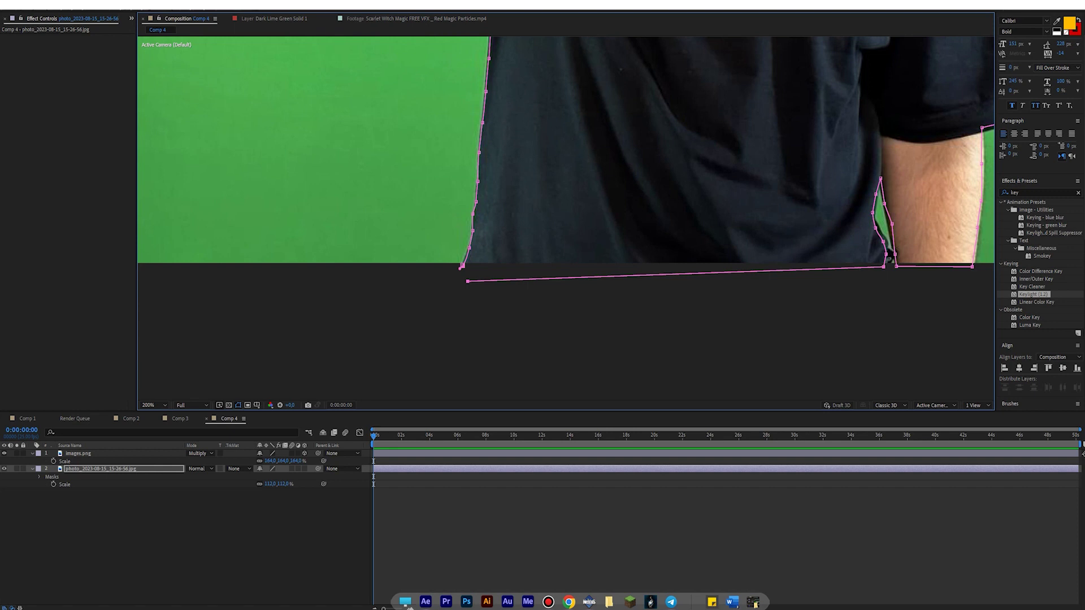
key("F2")
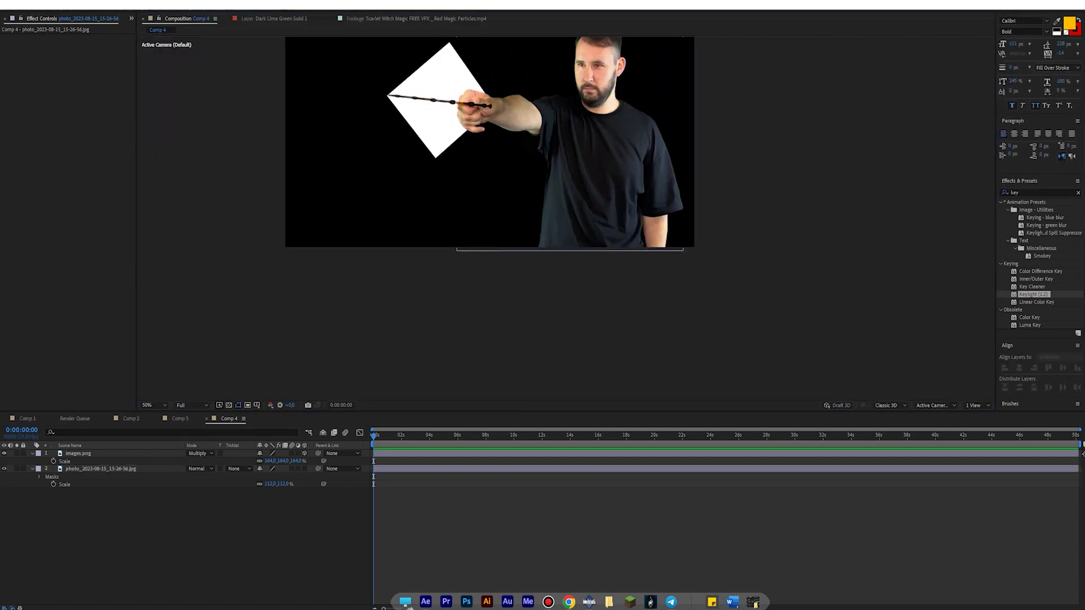
- Give the man's mask a feather of 14 and a mask expansion of -5 pixels
key("slash")
left_click(267, 499)
type("14")
key("Tab")
key("Tab")
key("Tab")
type("-5")
key("Return")
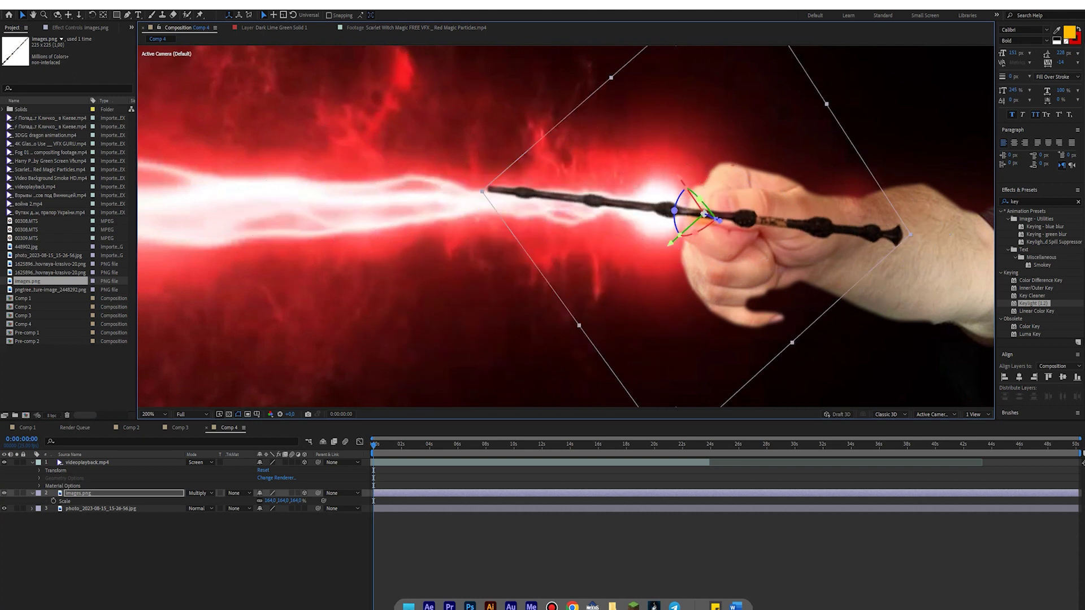
- Pre-compose the wand image layer and set the new comp to Multiply blending
left_click(87, 462)
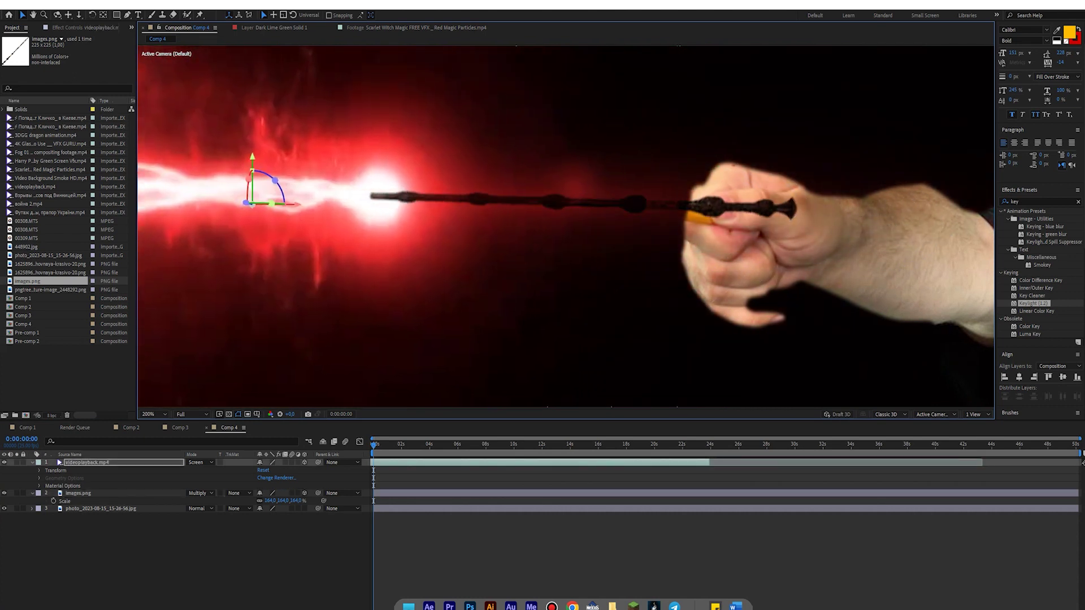
left_click(97, 492)
right_click(97, 493)
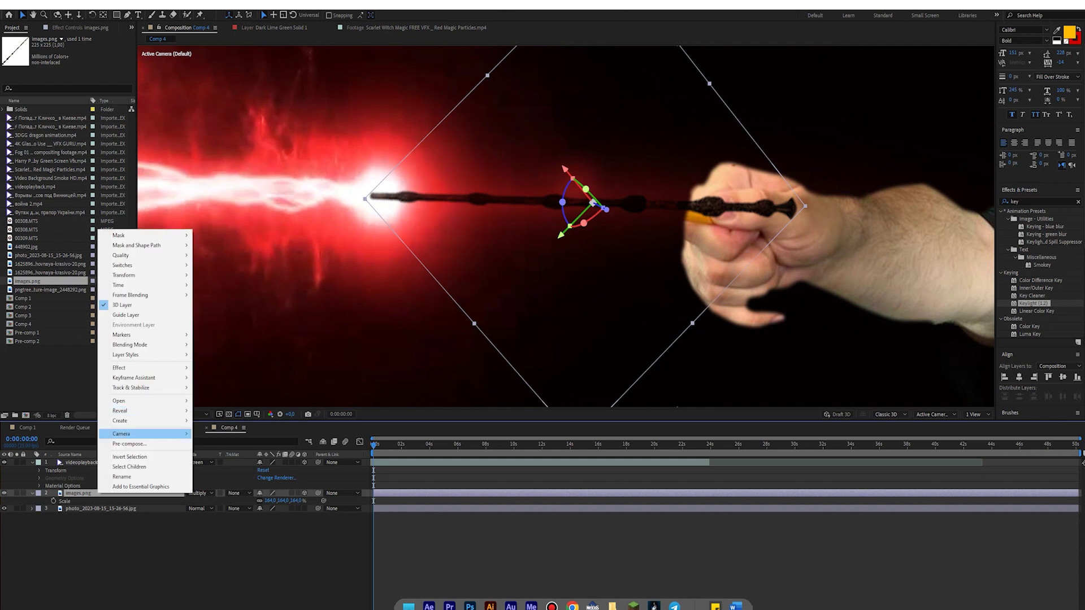
left_click(129, 443)
left_click(564, 367)
left_click(200, 492)
left_click(209, 137)
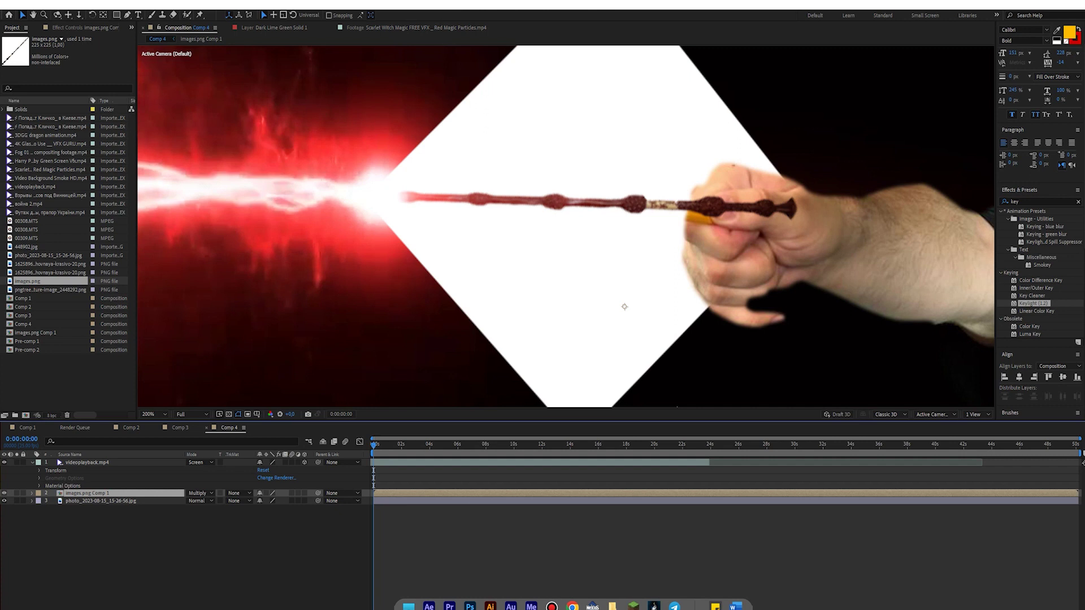
- Undo back to the wand's 3D rotated image layer in Normal mode
key("ctrl+z")
key("ctrl+z")
key("ctrl+z")
key("ctrl+z")
key("ctrl+z")
key("ctrl+z")
key("ctrl+z")
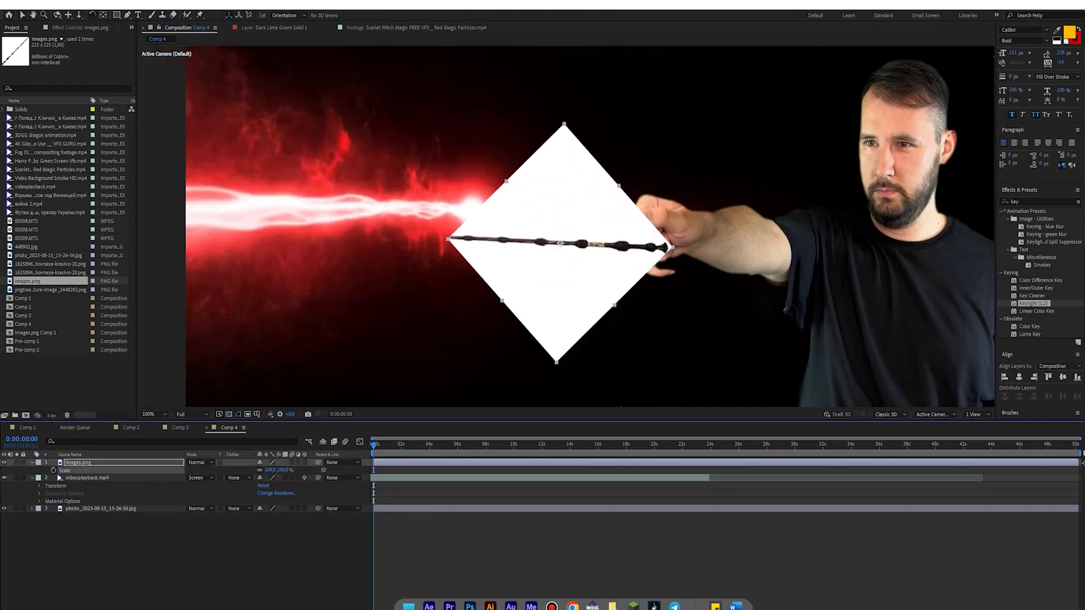
key("ctrl+z")
key("ctrl+z")
key("ctrl+z")
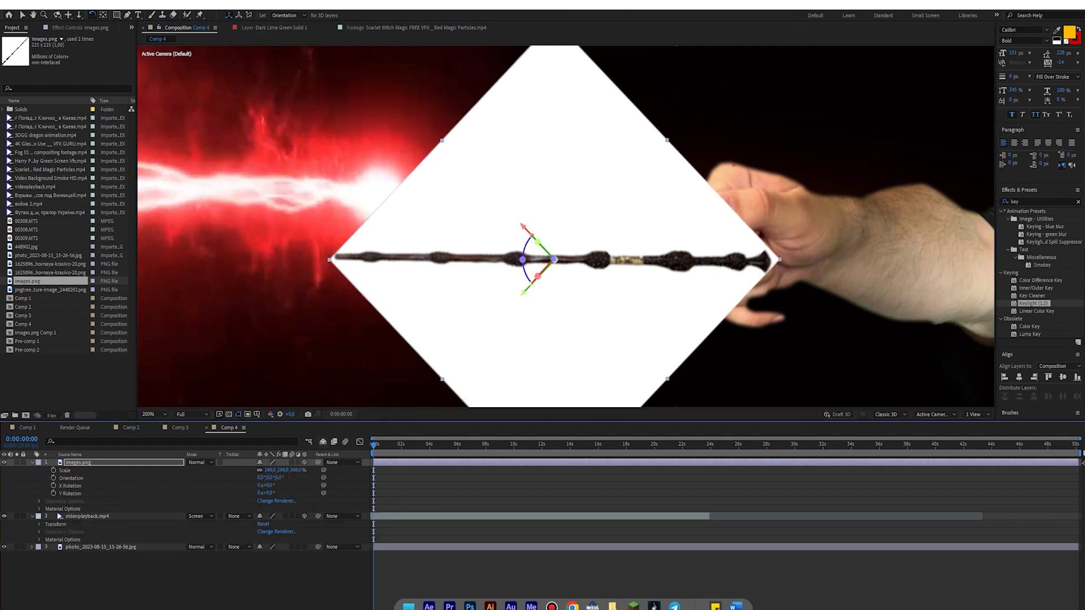
key("ctrl+z")
- Trace a Pen mask around the wand from its handle to its tip
key("g")
scroll(565, 226, "up", 2)
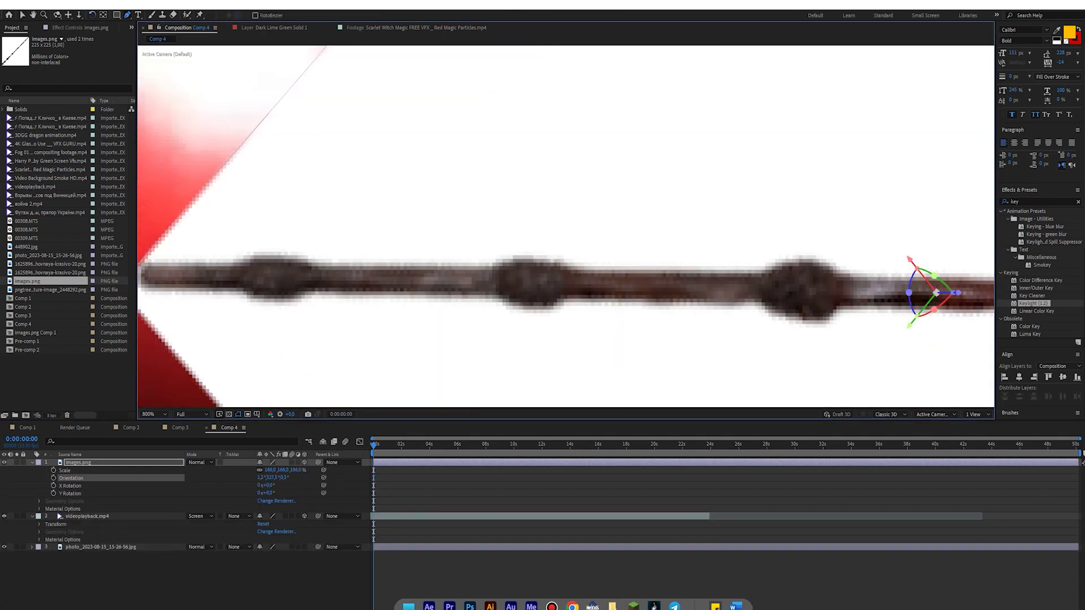
key("ctrl+z")
left_click_drag(565, 254, 452, 254)
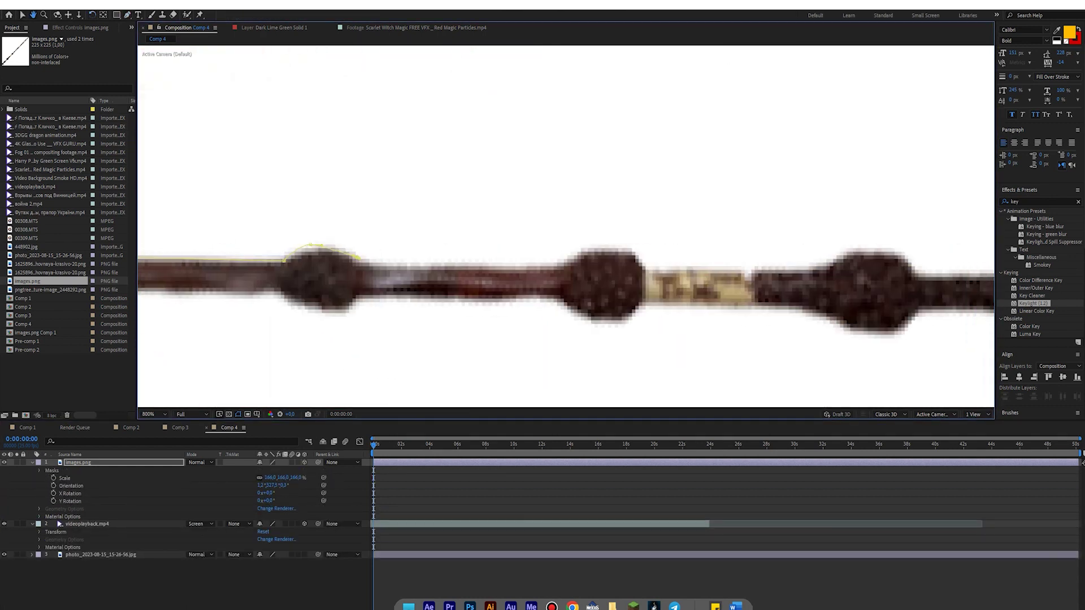
left_click_drag(565, 254, 407, 231)
scroll(565, 254, "down", 1)
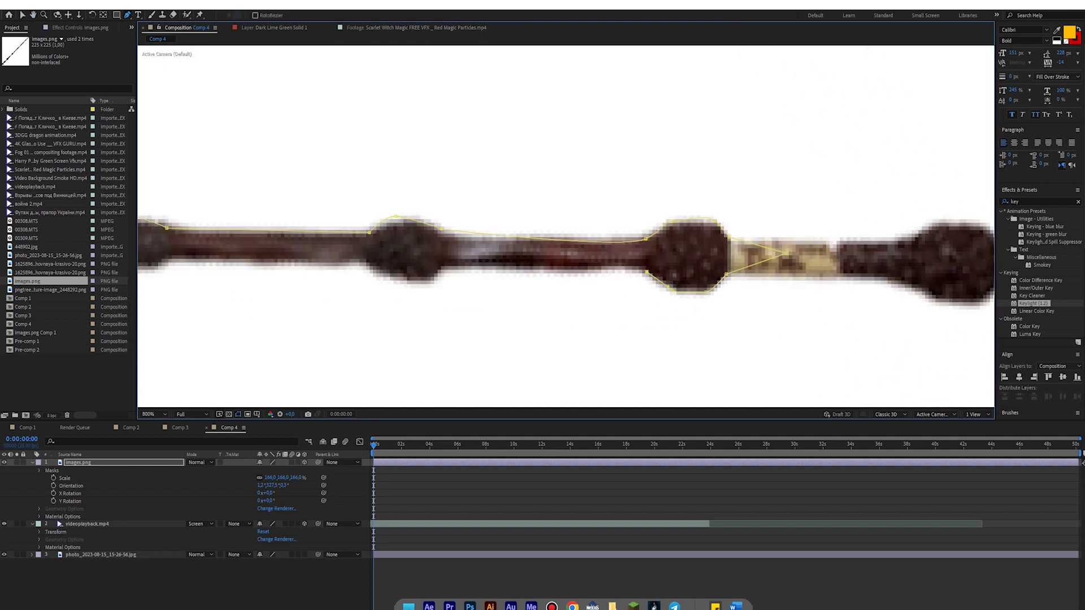
scroll(565, 255, "right", 3)
scroll(565, 226, "up", 2)
left_click_drag(565, 226, 876, 294)
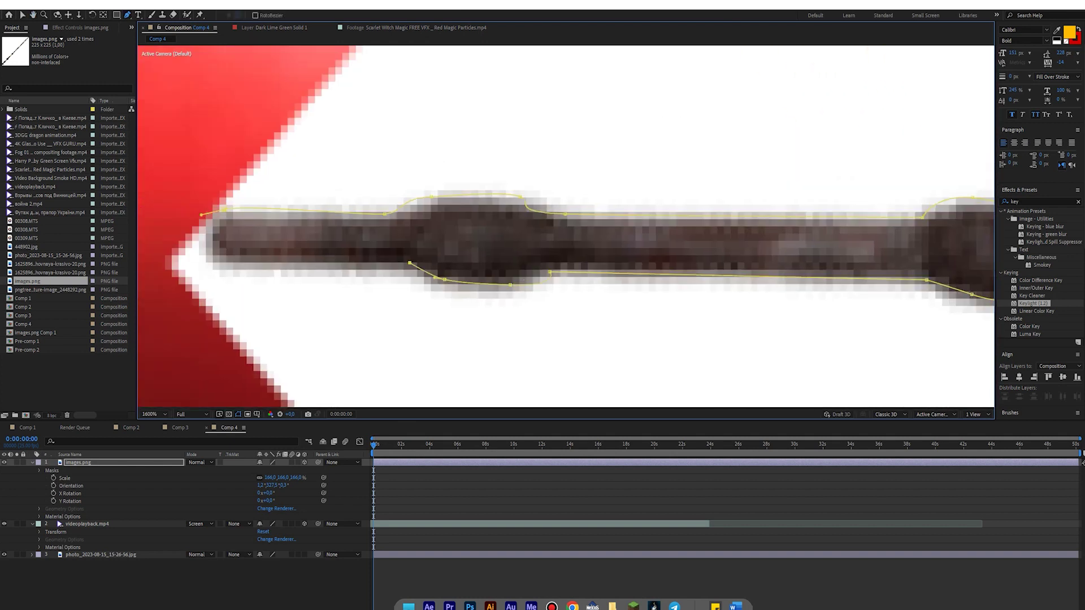
scroll(565, 226, "down", 2)
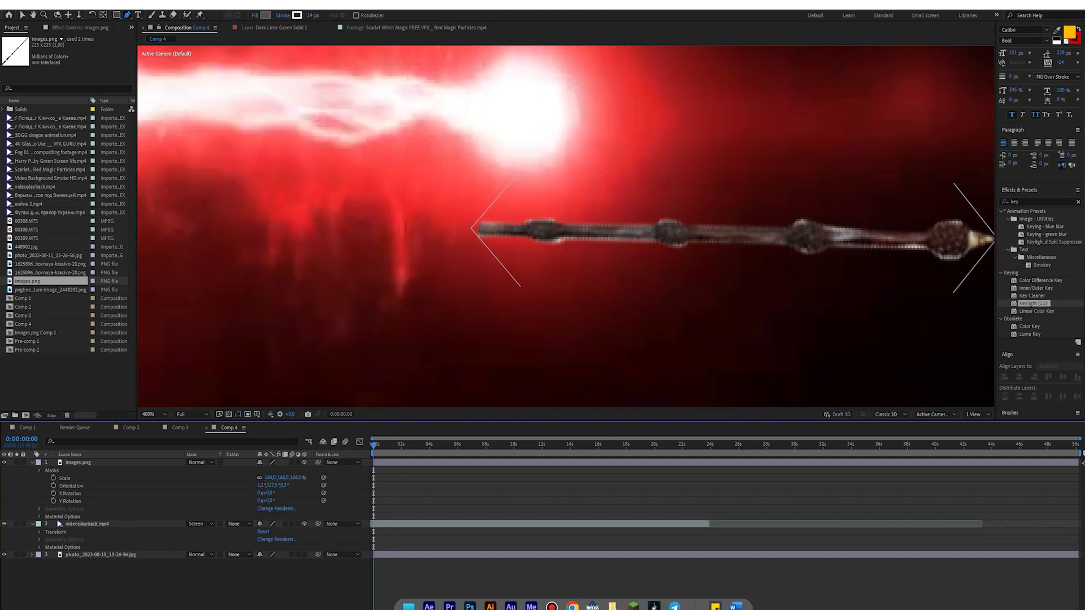
- Adjust the wand mask's expansion and move the beam layer above the wand
left_click(39, 470)
left_click(83, 508)
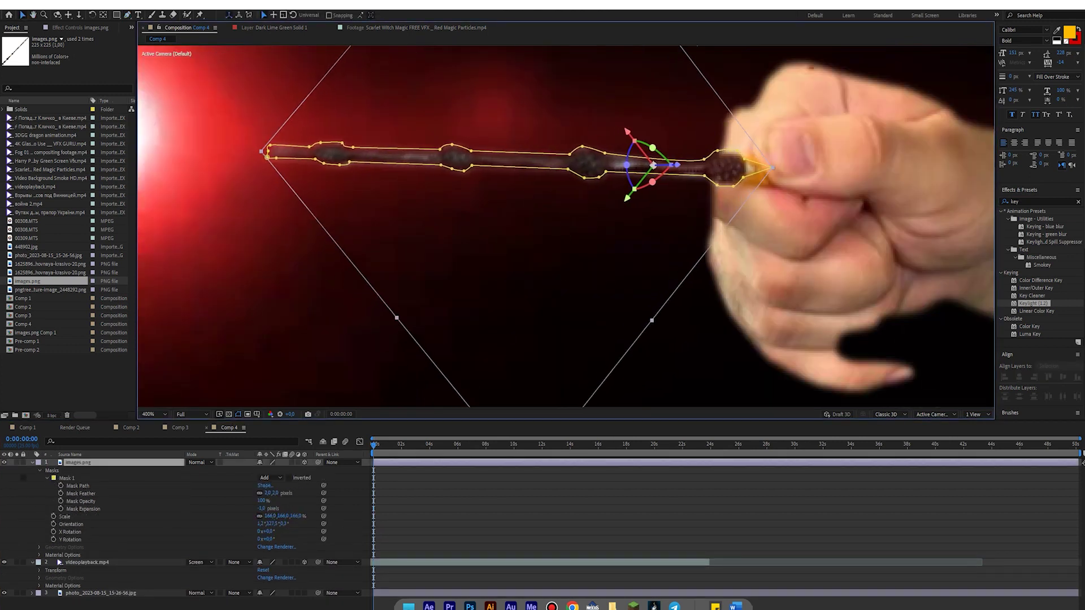
right_click(85, 462)
key("Escape")
left_click_drag(85, 562, 85, 462)
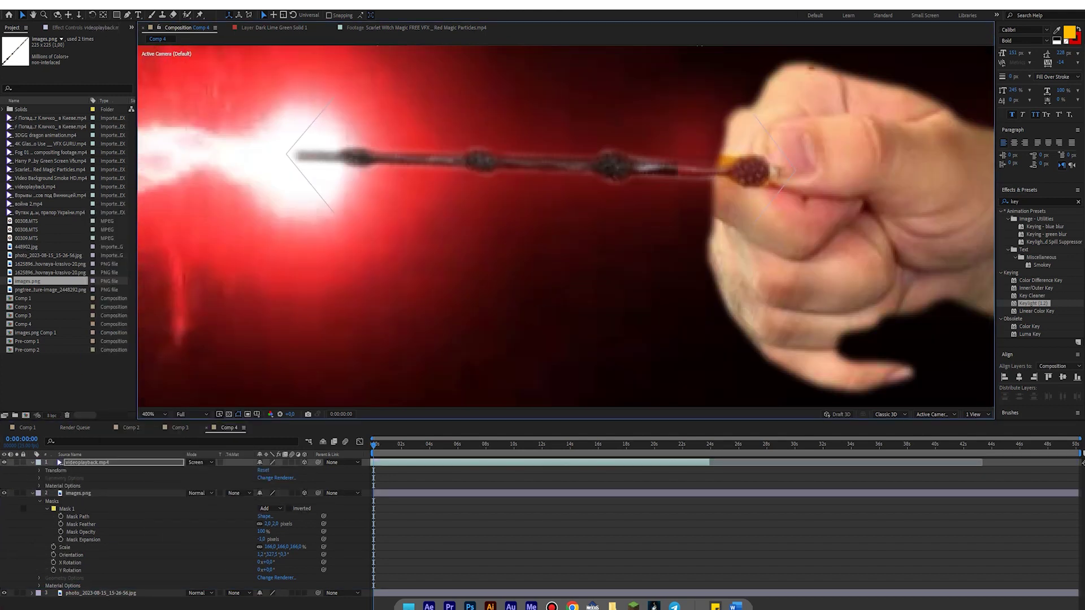
- Pre-compose the masked wand as images.png Comp 2 and shift it into the fist
right_click(189, 493)
left_click(226, 460)
left_click(559, 366)
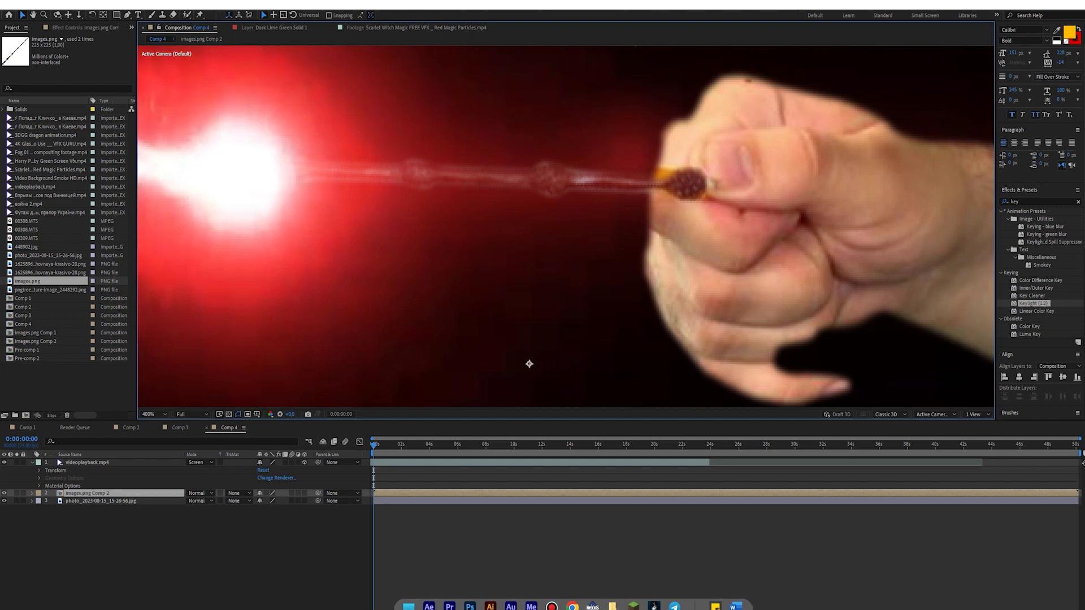
left_click_drag(529, 364, 542, 358)
- Scale the wand comp up to 122%
key("g")
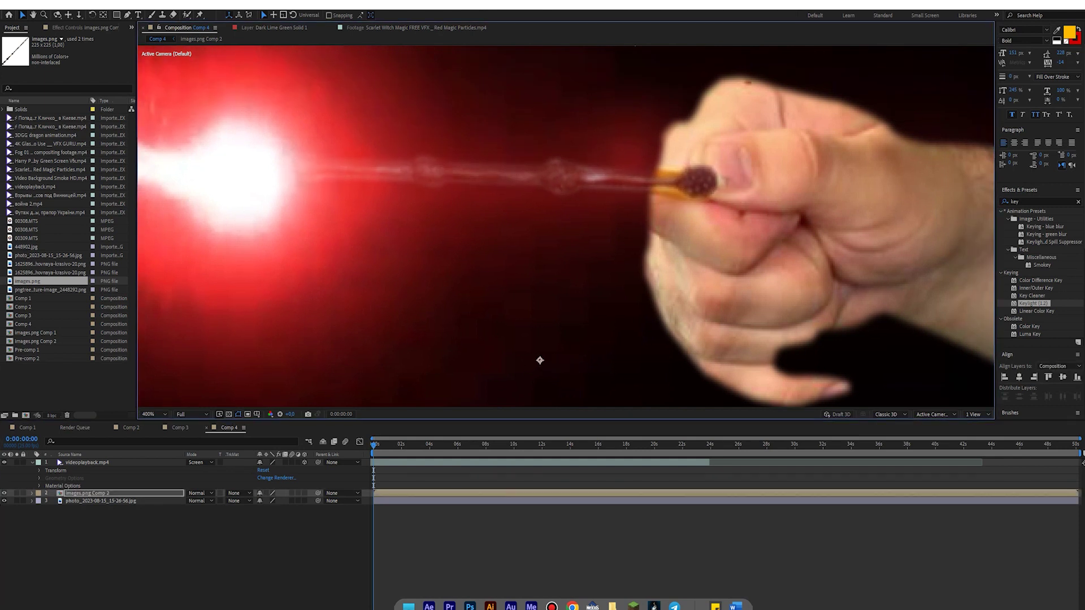
scroll(494, 368, "up", 2)
scroll(555, 203, "down", 1)
key("v")
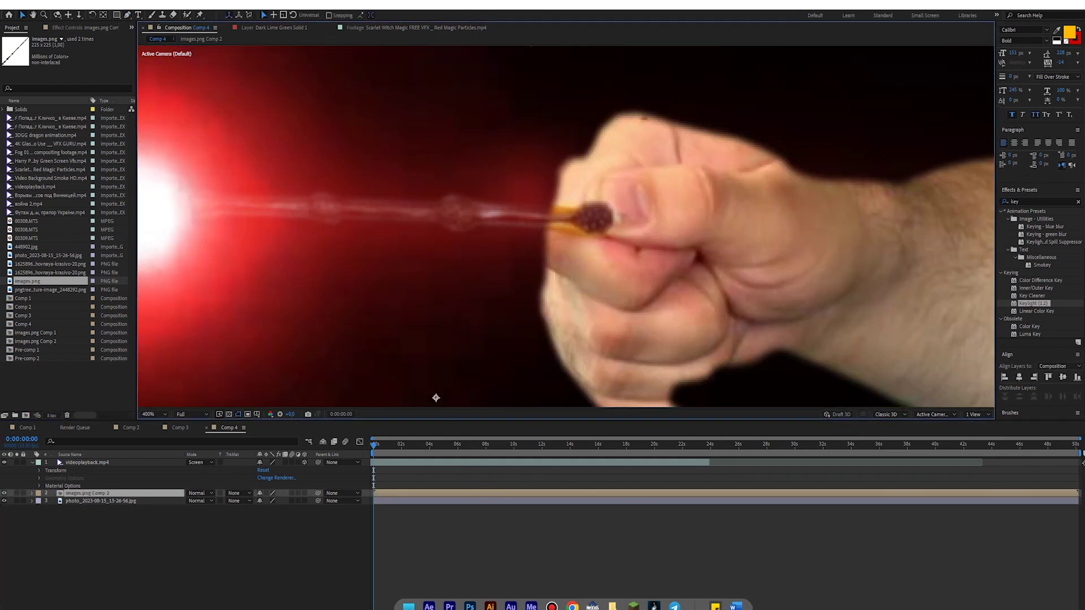
key("s")
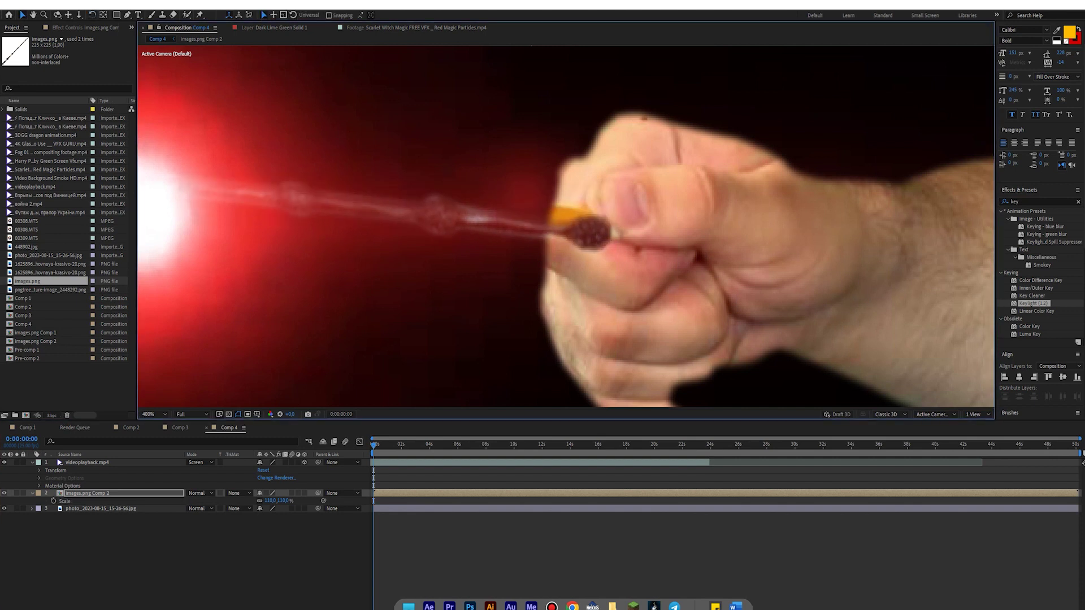
left_click_drag(269, 501, 283, 501)
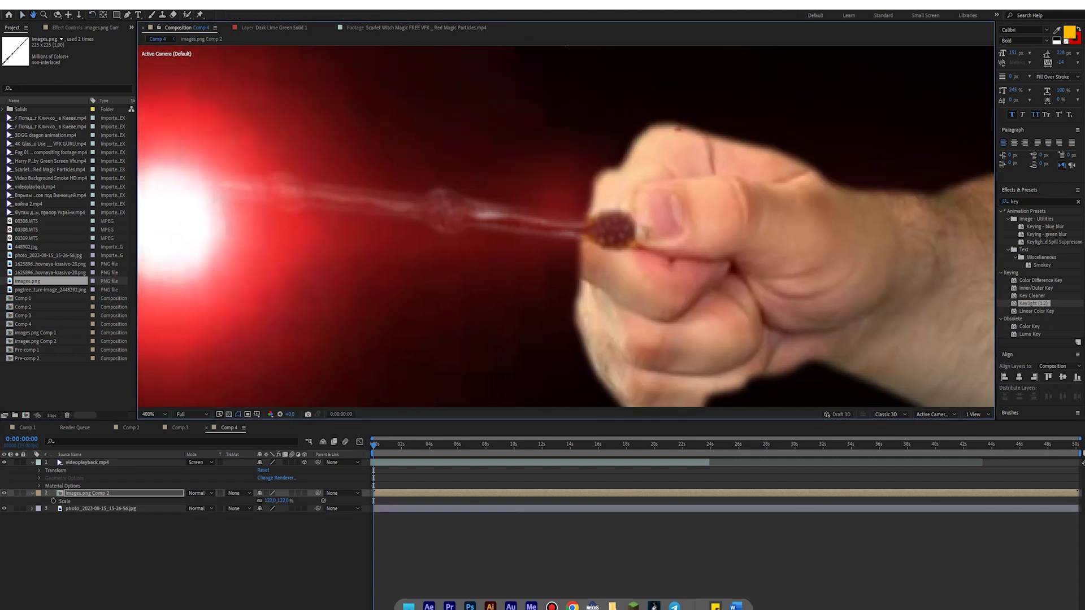
scroll(491, 334, "down", 1)
- Move the red beam layer so it starts at the wand tip
left_click(625, 339)
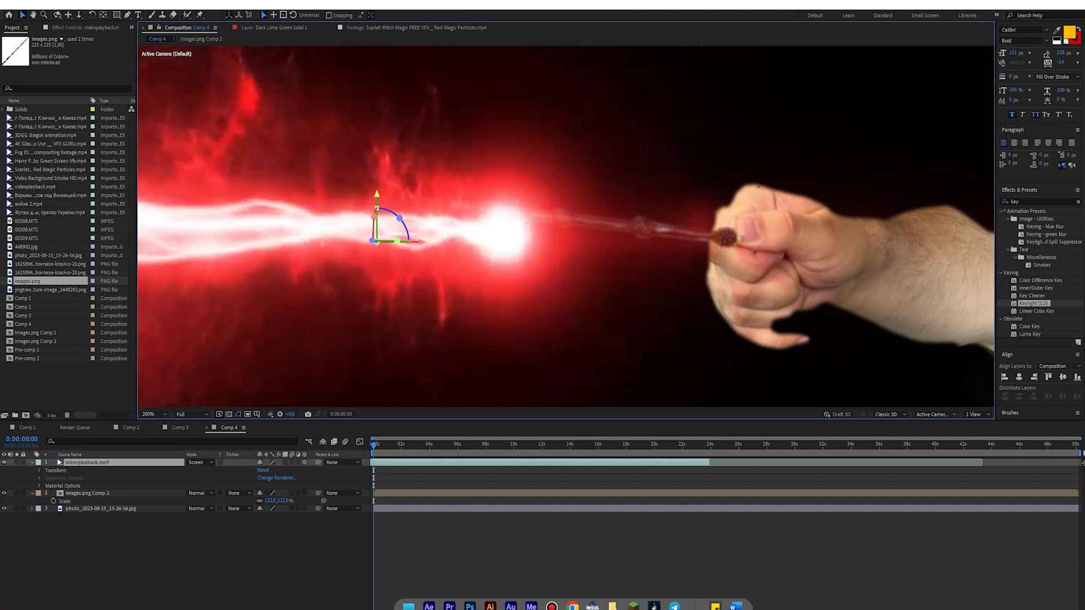
scroll(707, 226, "down", 1)
left_click_drag(545, 212, 607, 218)
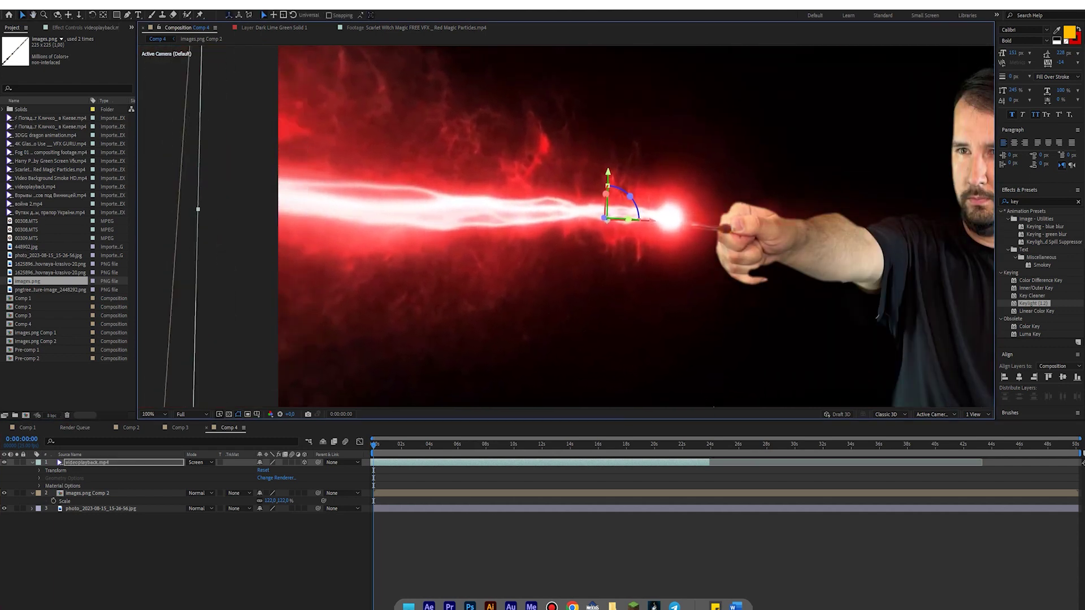
scroll(632, 345, "up", 1)
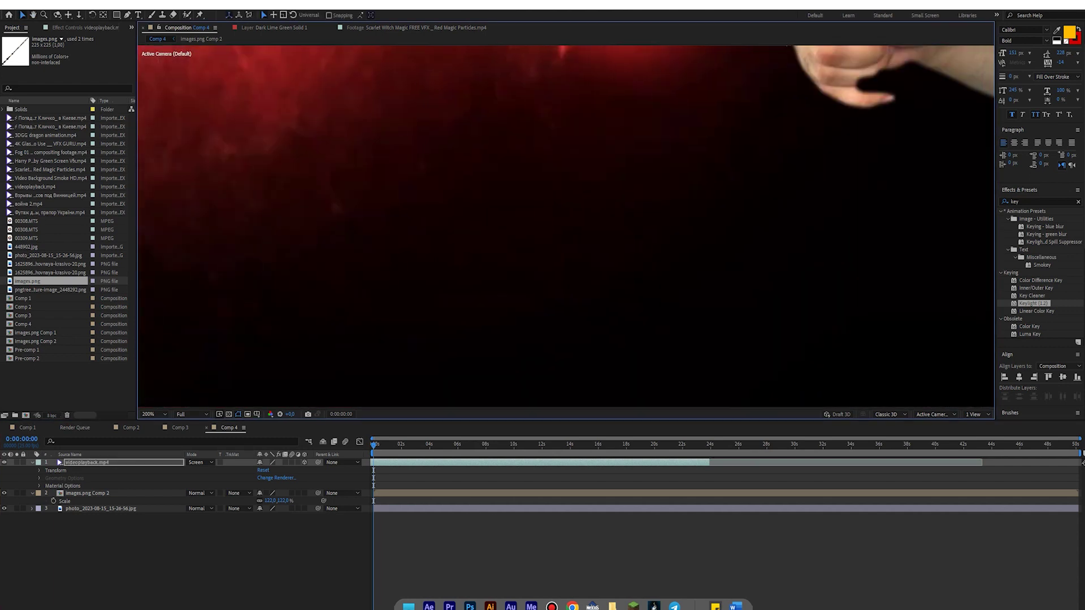
scroll(543, 226, "down", 2)
- Place the castle image 448902.jpg as the bottom background layer and add the smoke footage on top
left_click(34, 229)
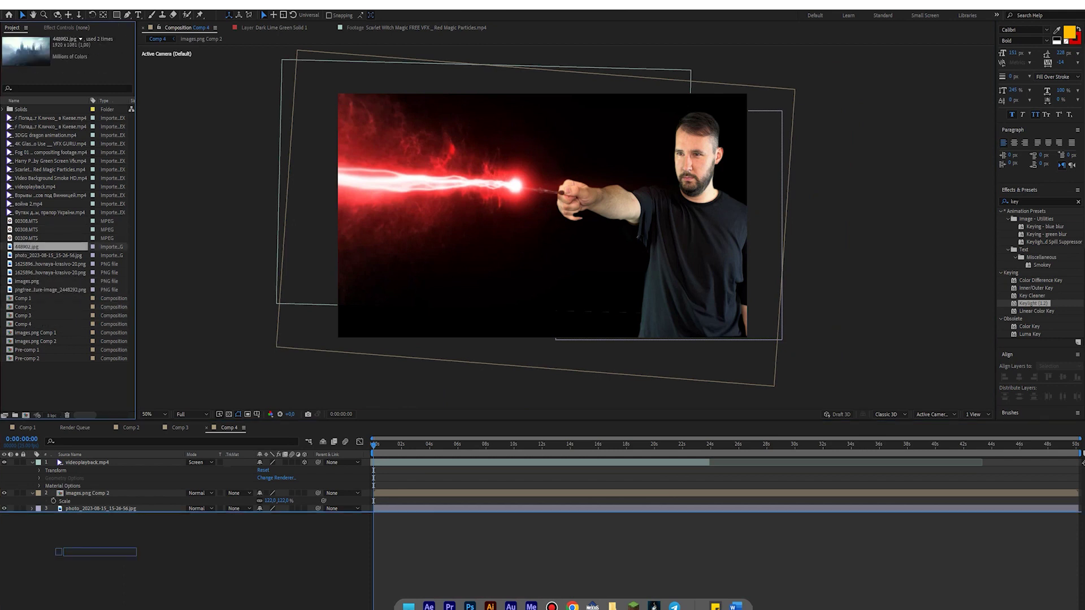
left_click_drag(58, 552, 62, 551)
left_click(51, 152)
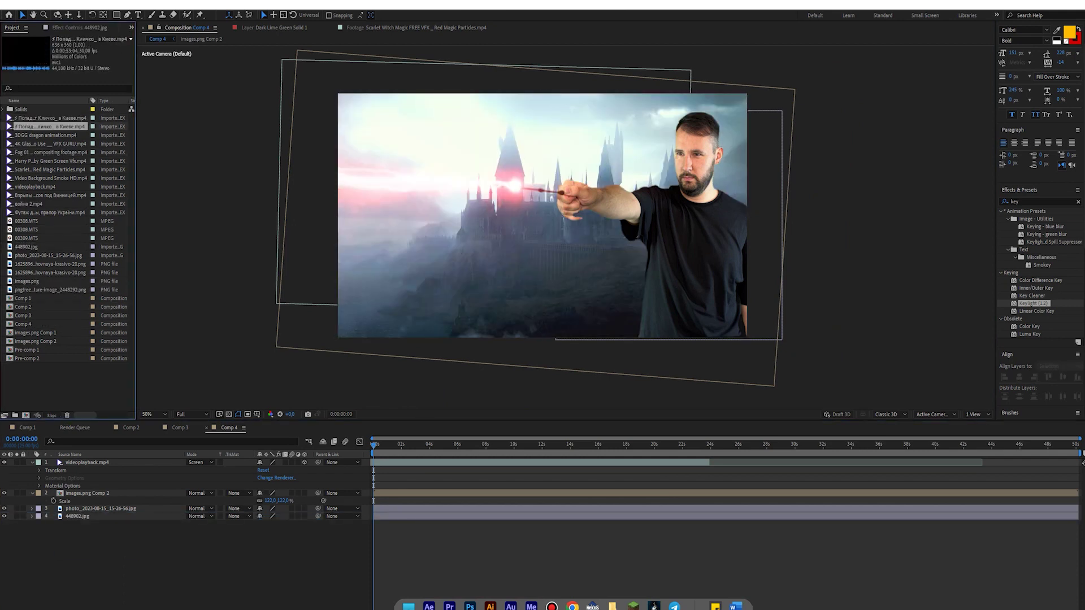
key("ctrl+slash")
key("s")
key("comma")
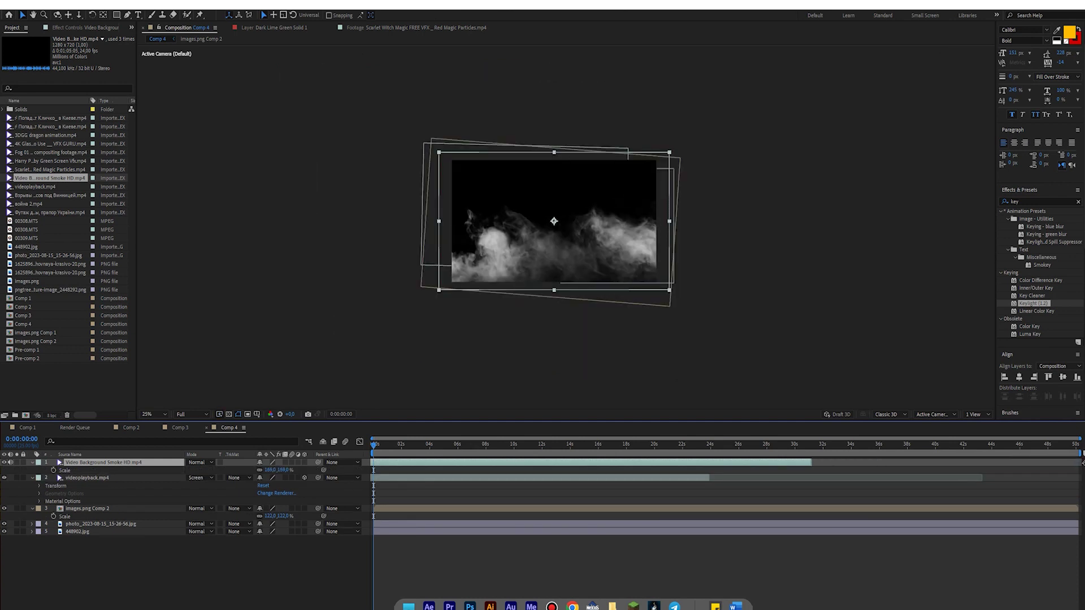
- Enlarge the smoke over the frame; scale Fog 01 to 161%, Screen mode, below videoplayback
key("period")
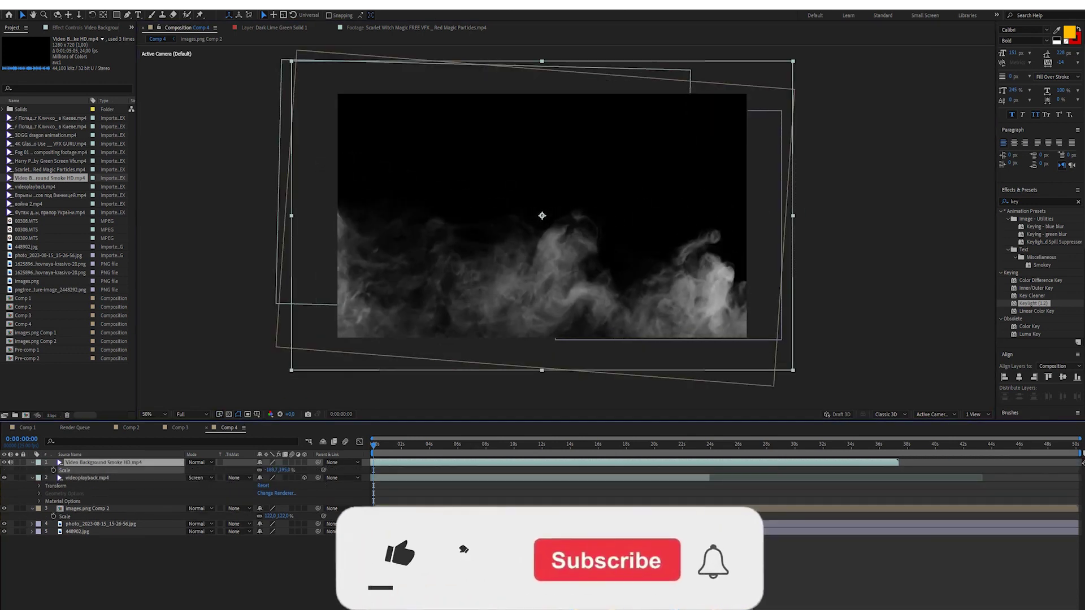
left_click_drag(319, 78, 229, 26)
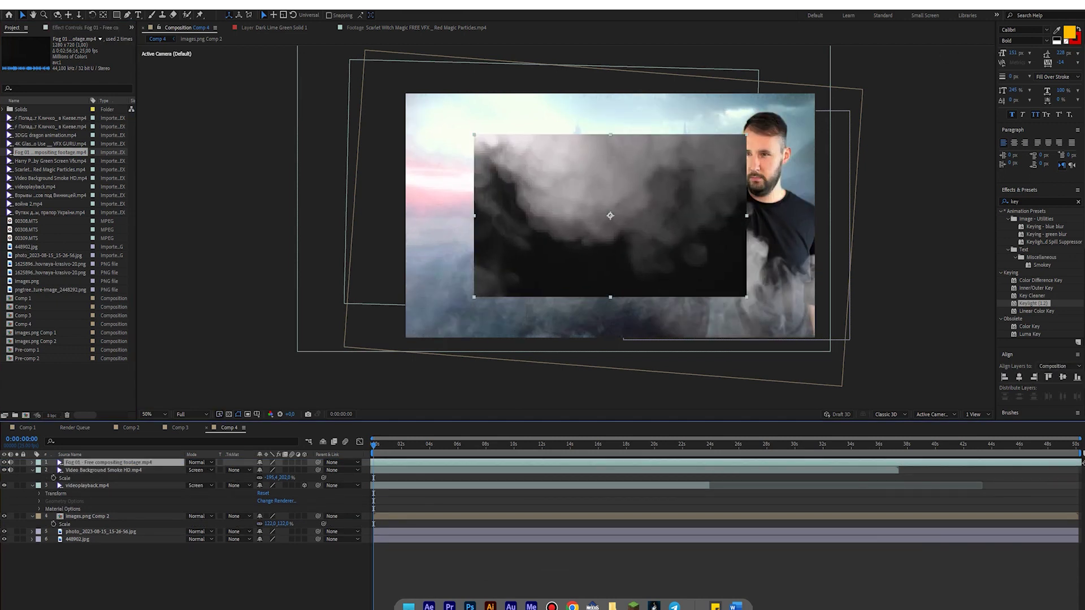
key("s")
left_click_drag(271, 470, 283, 470)
left_click(201, 462)
left_click(226, 178)
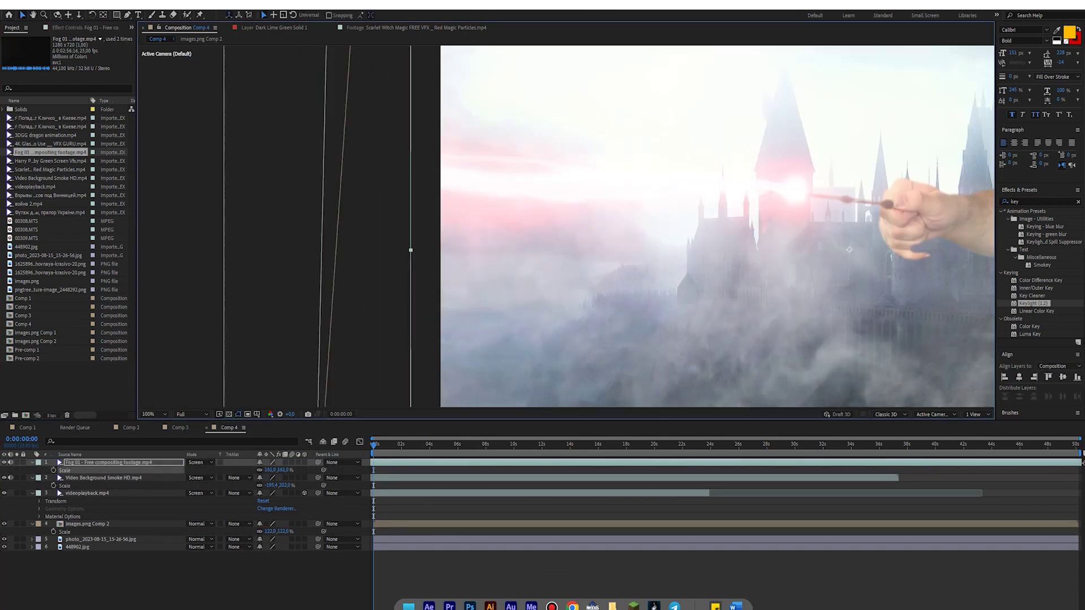
left_click_drag(113, 463, 113, 509)
scroll(669, 245, "up", 4)
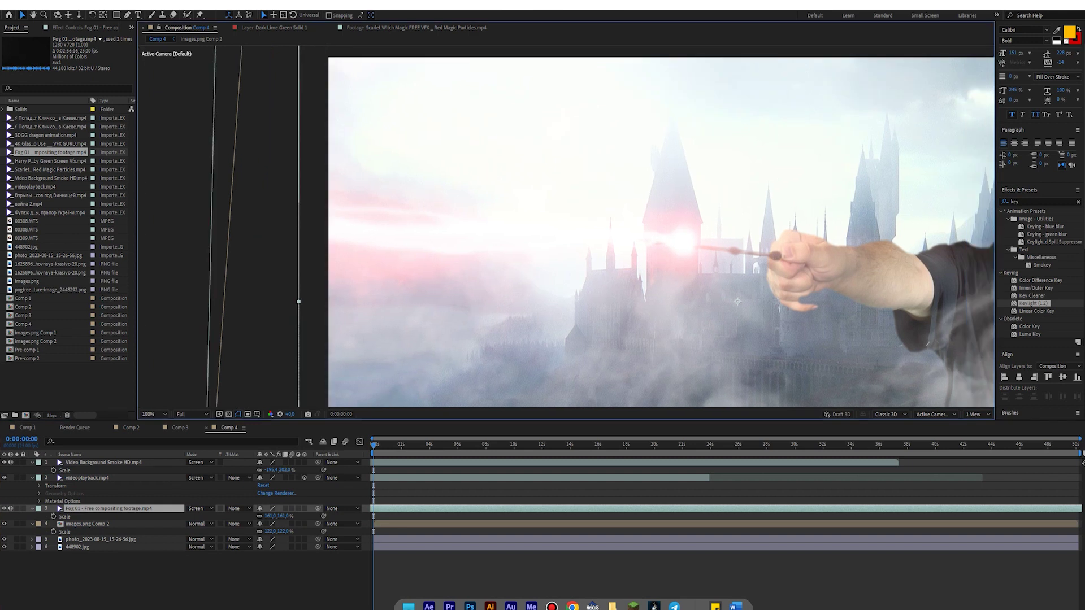
- Pre-compose the actor photo layer
right_click(79, 540)
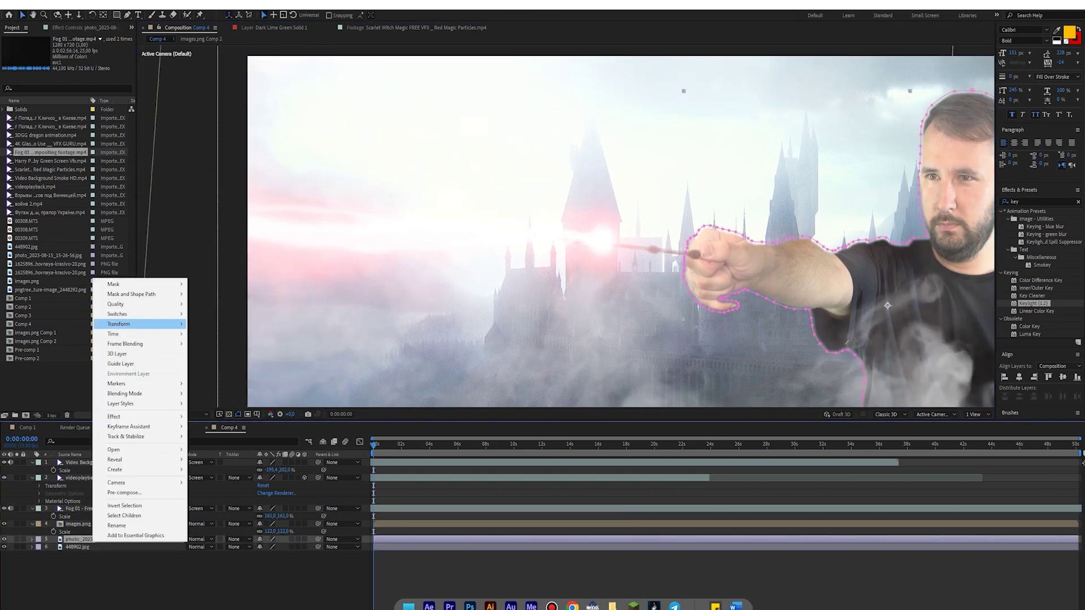
left_click(125, 492)
key("Return")
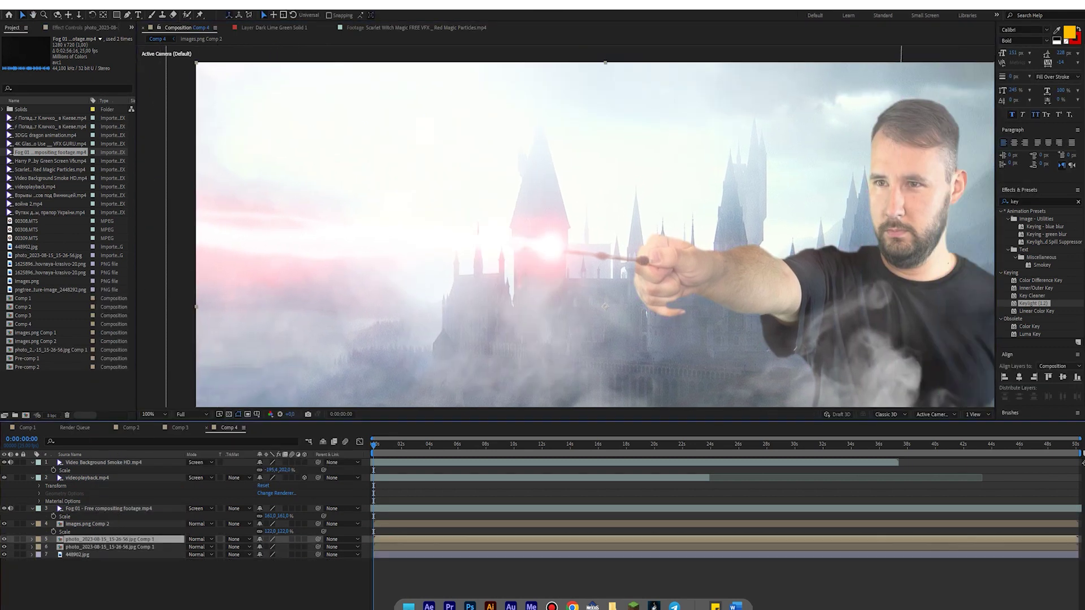
- Draw a closed Pen mask around the actor's wand hand
scroll(582, 226, "up", 1)
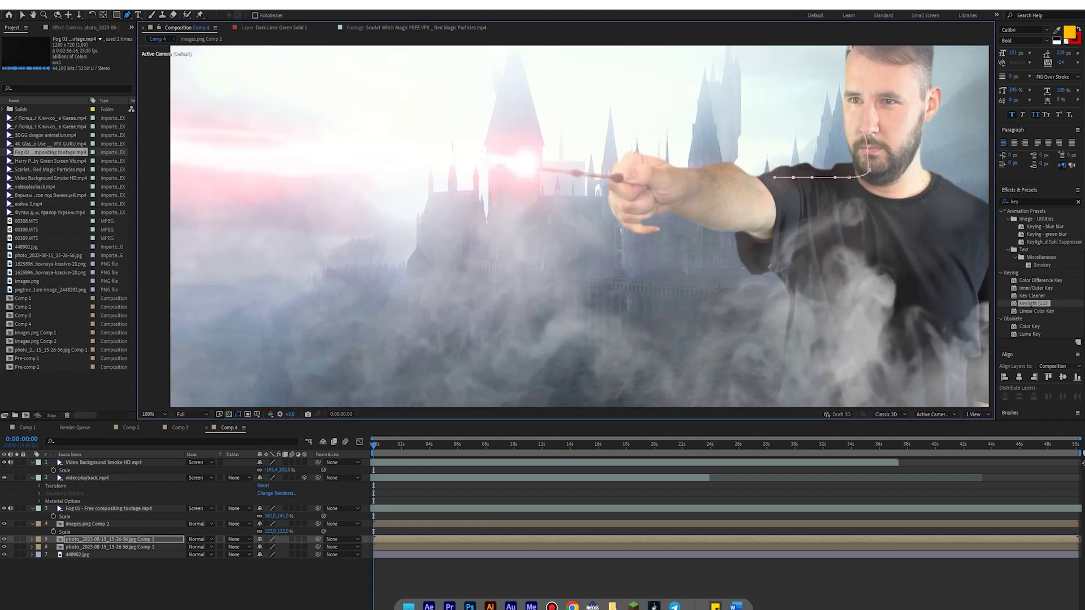
left_click(635, 155)
left_click(657, 163)
left_click(670, 189)
left_click(691, 212)
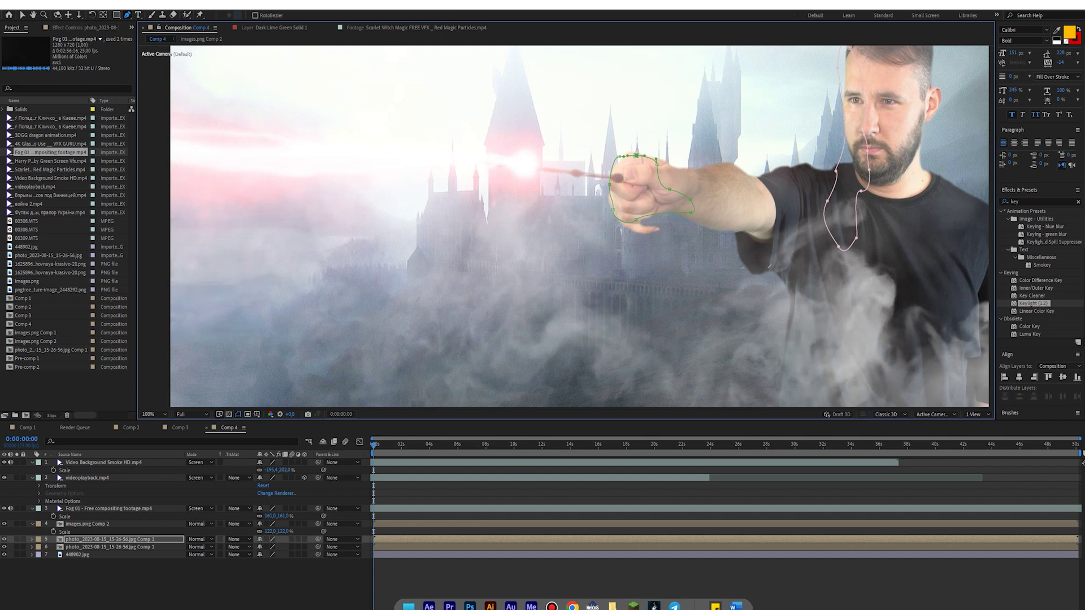
left_click(617, 156)
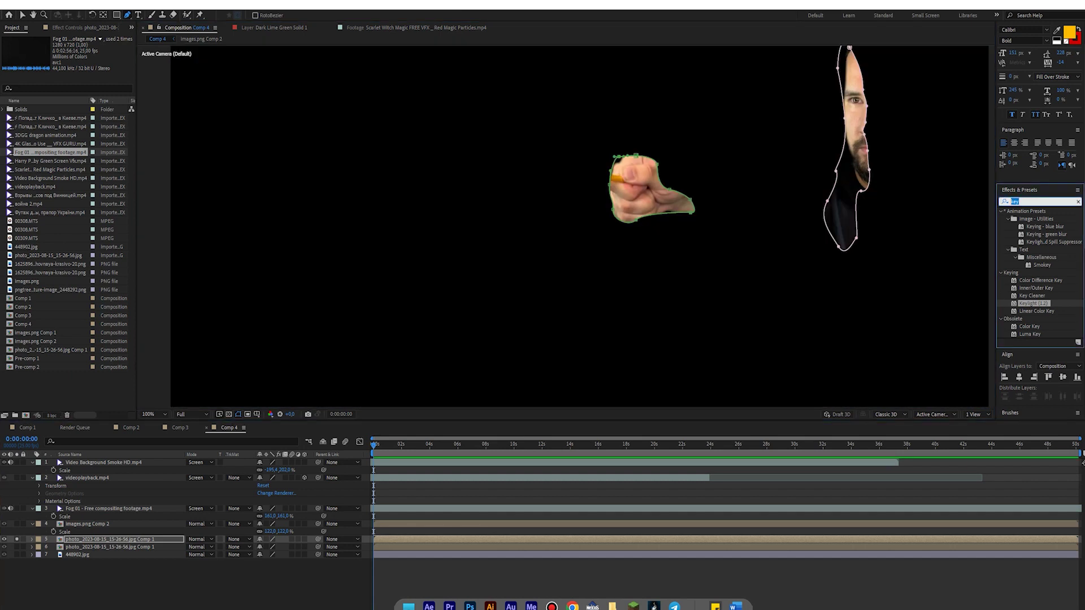
- Apply the Fill effect to the photo layer and set its colour to red
type("fill")
double_click(1030, 257)
left_click(79, 70)
left_click(328, 295)
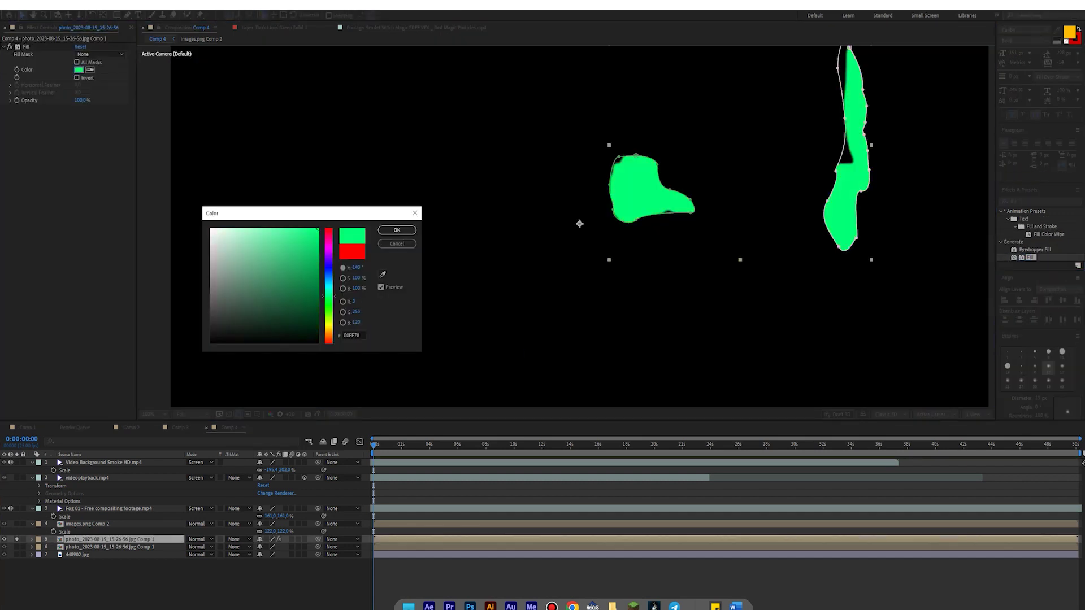
key("Escape")
- Check the red particle footage on its own, then expand the photo layer's Mask 1 properties
left_click(17, 539)
left_click(17, 477)
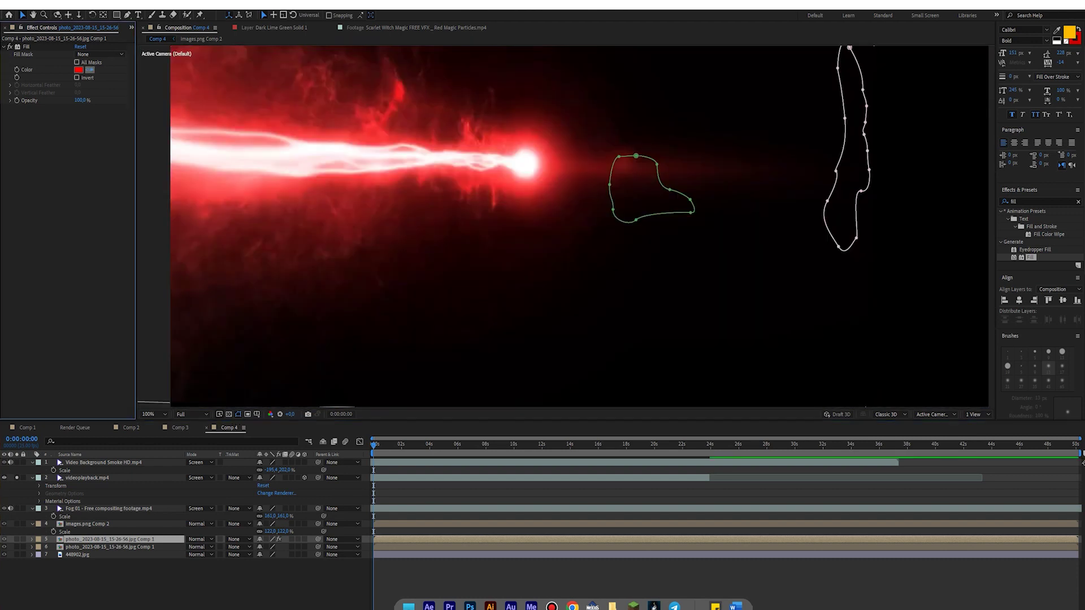
left_click(17, 478)
left_click(31, 539)
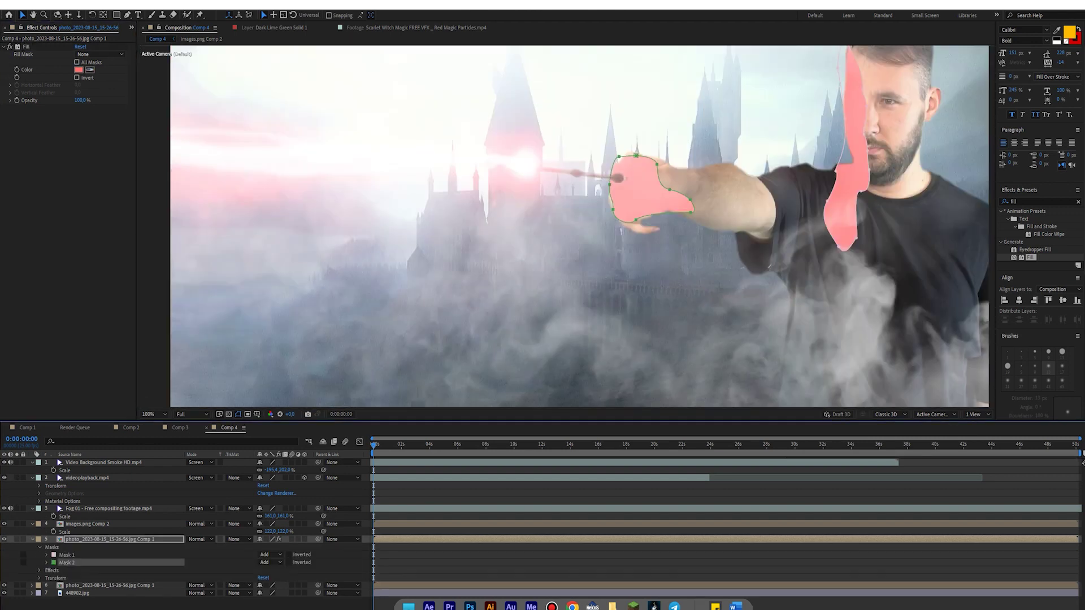
left_click(47, 554)
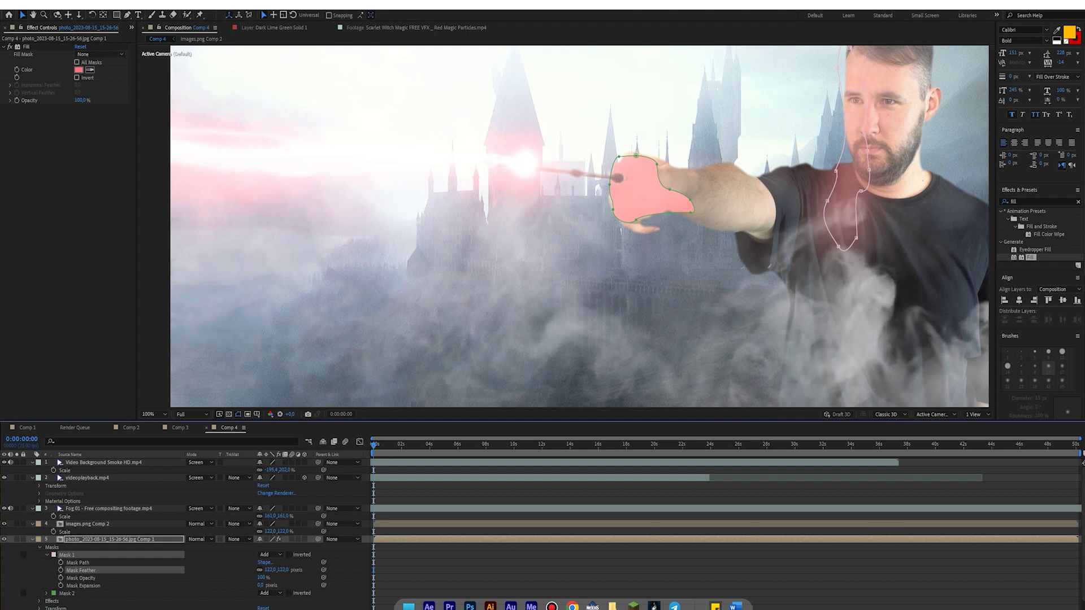
- Soften the hand mask edge and apply a red Fill to the duplicate layer
mouse_move(277, 569)
left_mouse_down()
mouse_move(260, 569)
mouse_move(300, 570)
left_mouse_up()
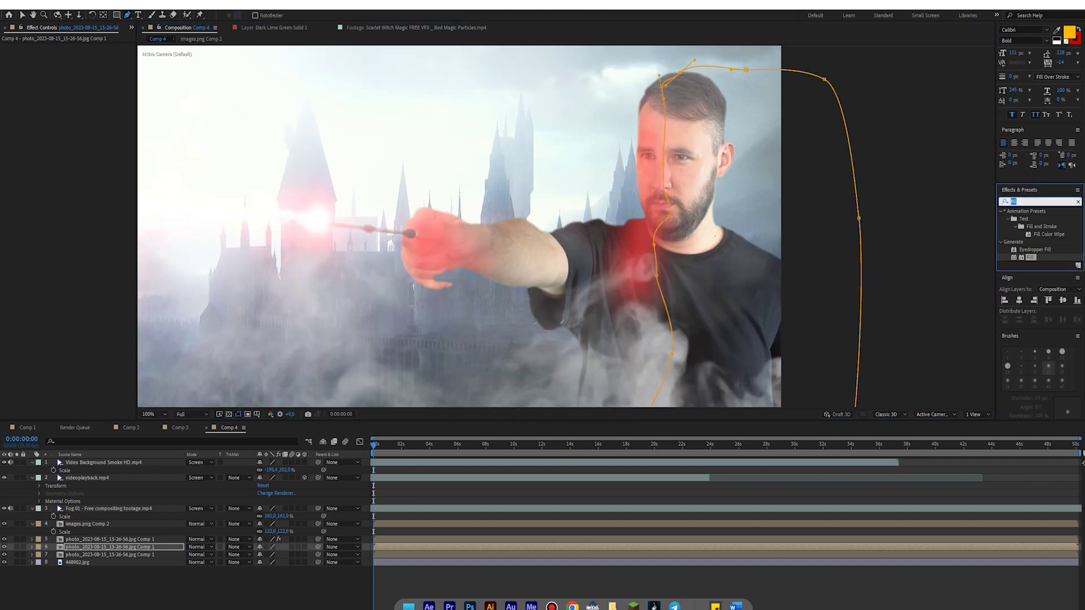
double_click(1030, 257)
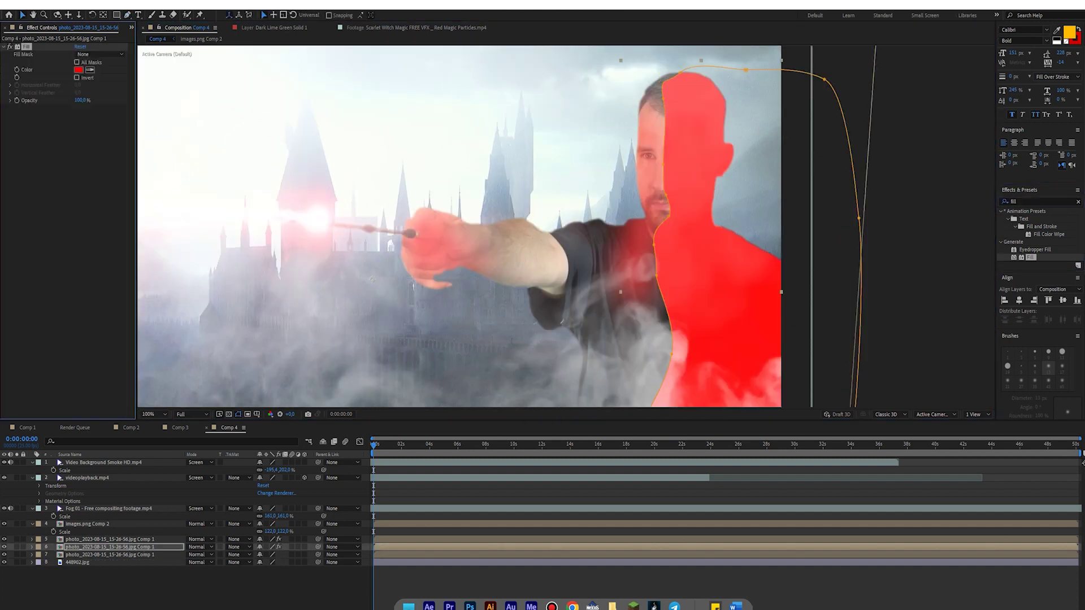
left_click(78, 69)
left_click(372, 279)
- Raise the duplicate's Mask 1 feather to about 238 pixels
left_click(32, 546)
left_click_drag(270, 577, 305, 577)
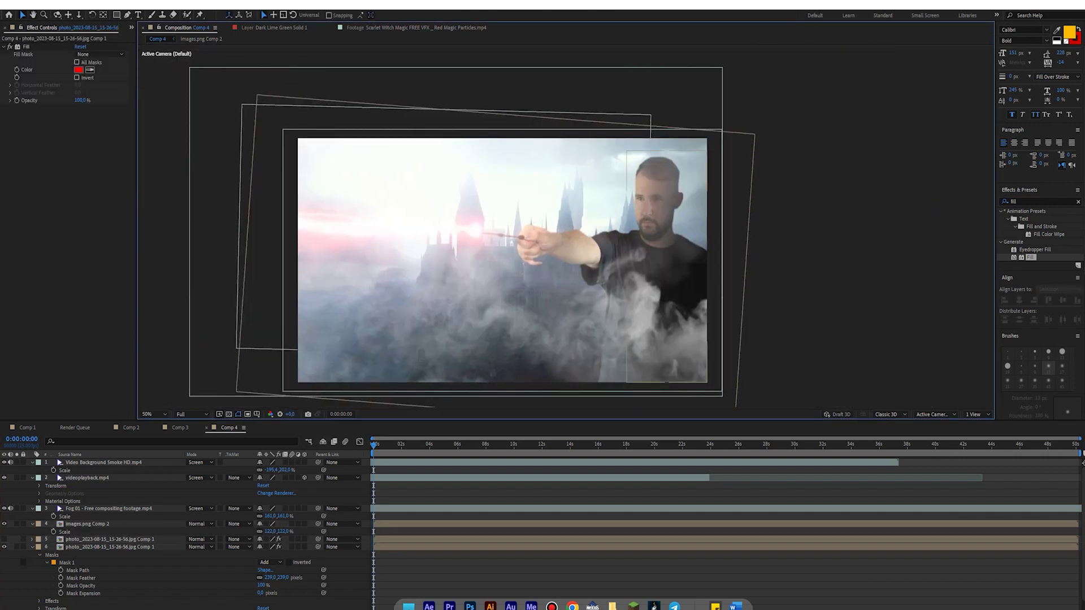
left_click(107, 539)
- Apply Curves to the actor photo and bend the green channel curve for contrast
type("curv")
double_click(1034, 242)
left_click(99, 54)
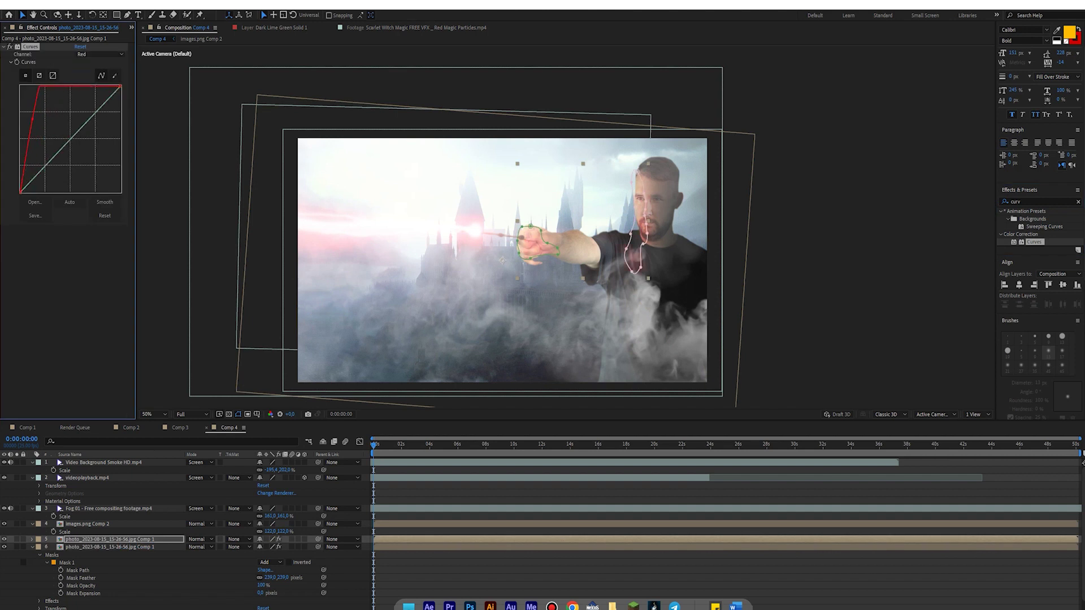
key("slash")
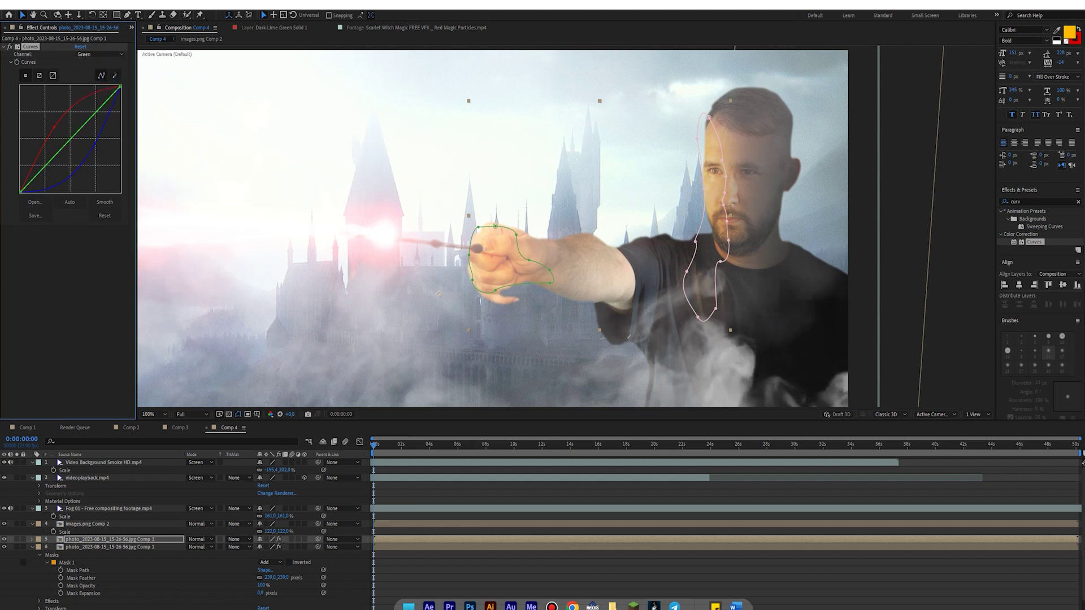
left_click_drag(97, 111, 98, 143)
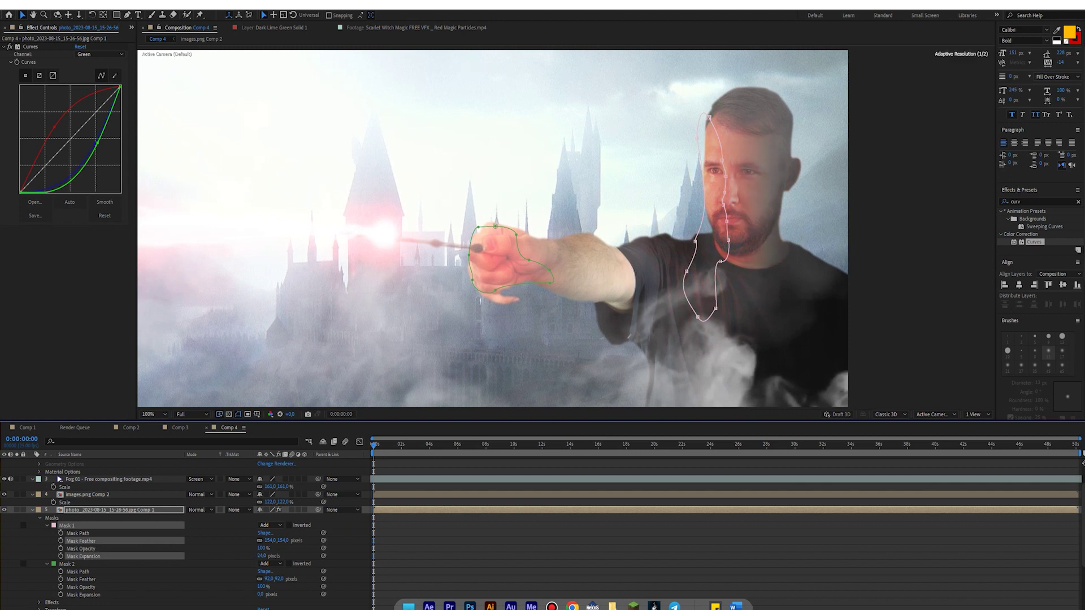
- Reshape the glow masks along the actor's body and Mask 2 near the hand
left_click_drag(687, 271, 619, 351)
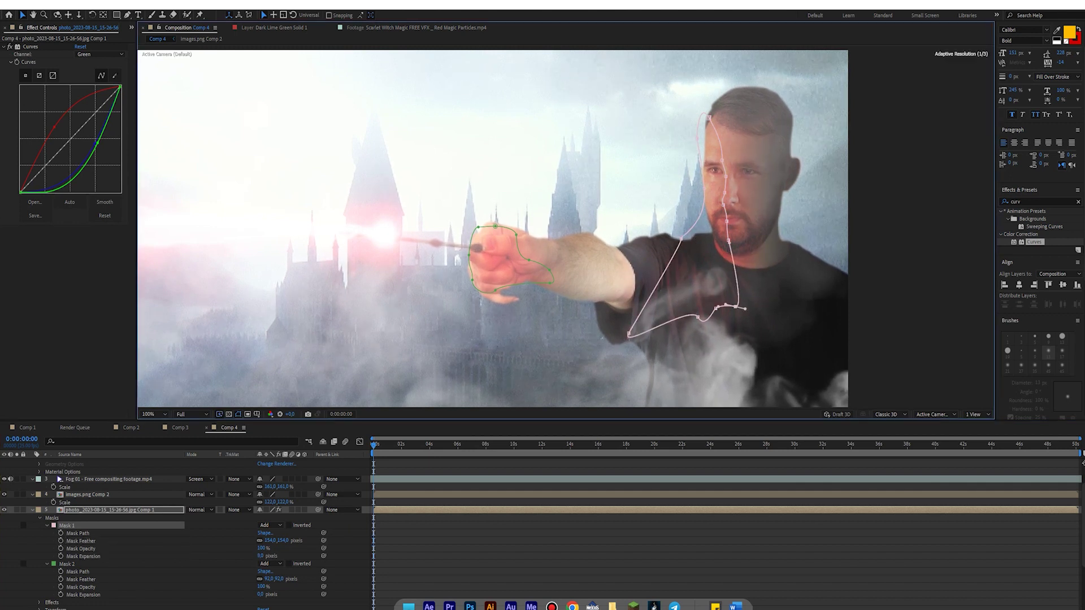
scroll(491, 226, "down", 5)
scroll(491, 226, "down", 2)
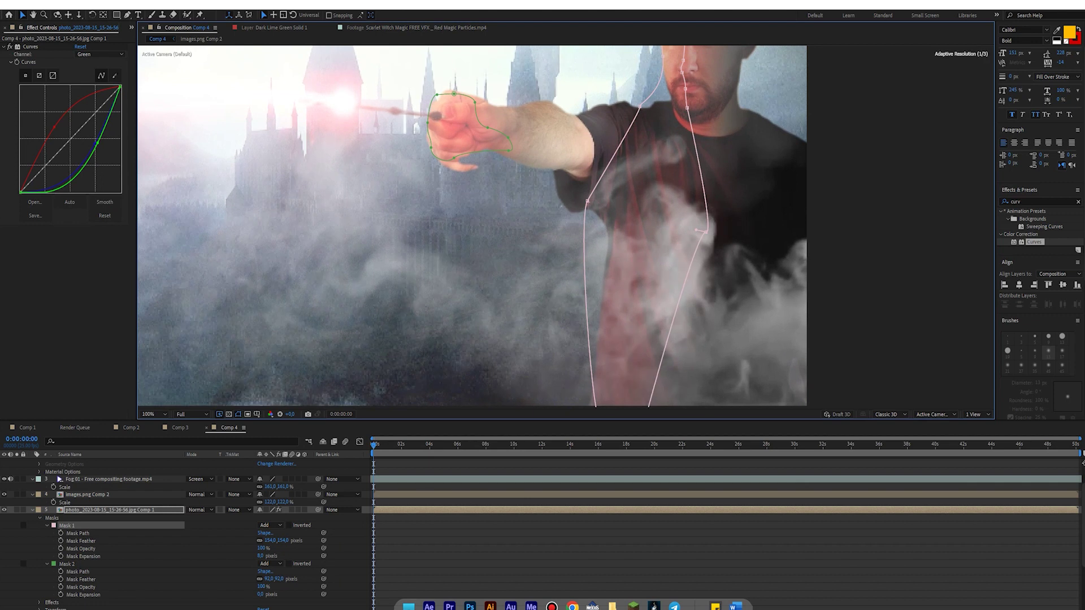
scroll(469, 226, "up", 2)
left_click(66, 564)
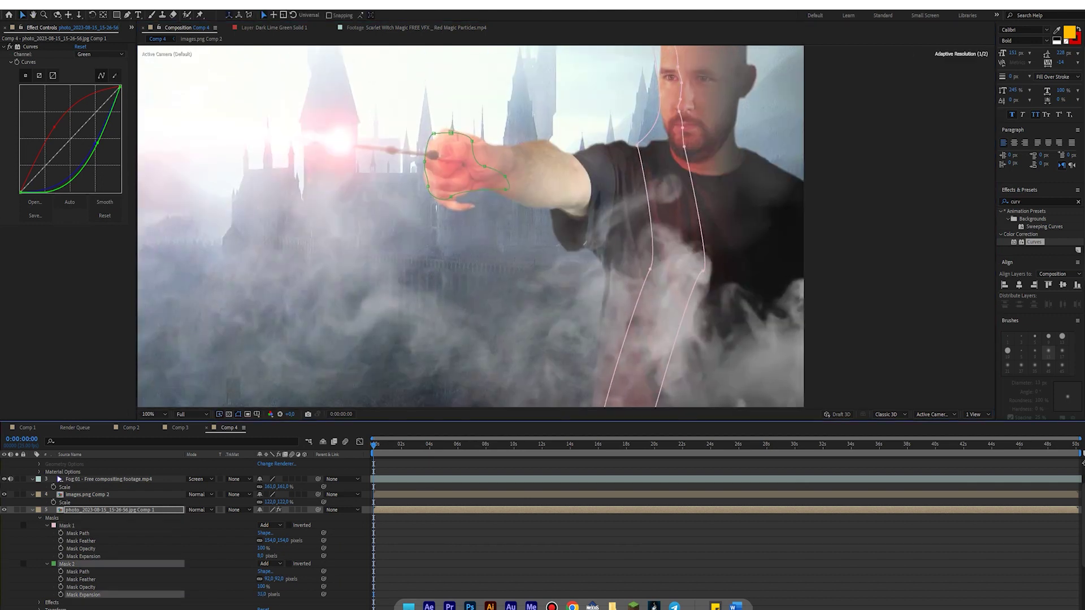
left_click_drag(505, 177, 559, 174)
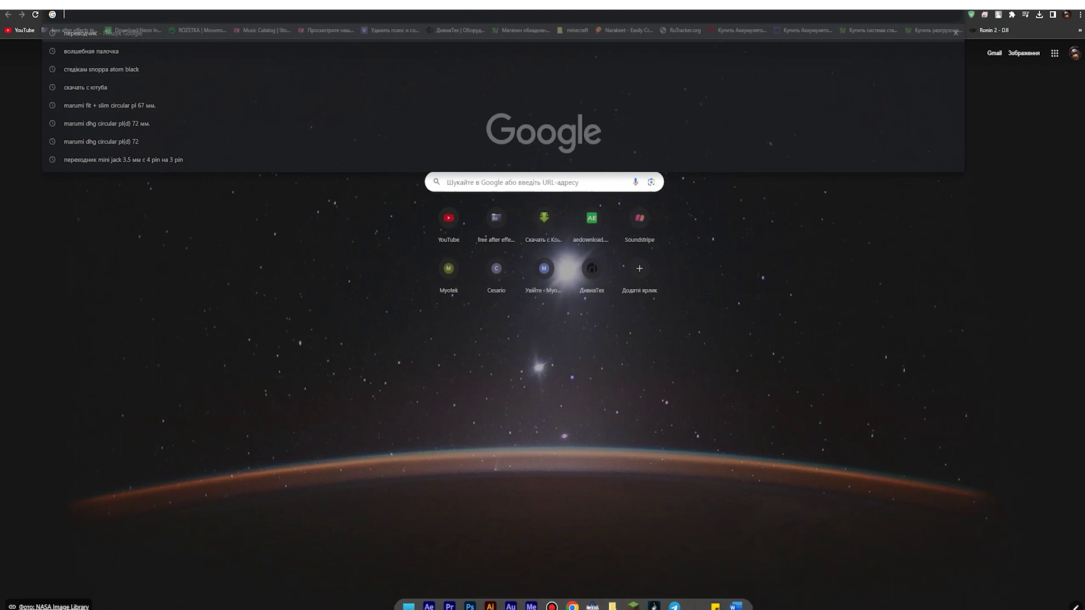
- Search Google Images for 'after effect' limited to transparent images
type("after effe")
key("Return")
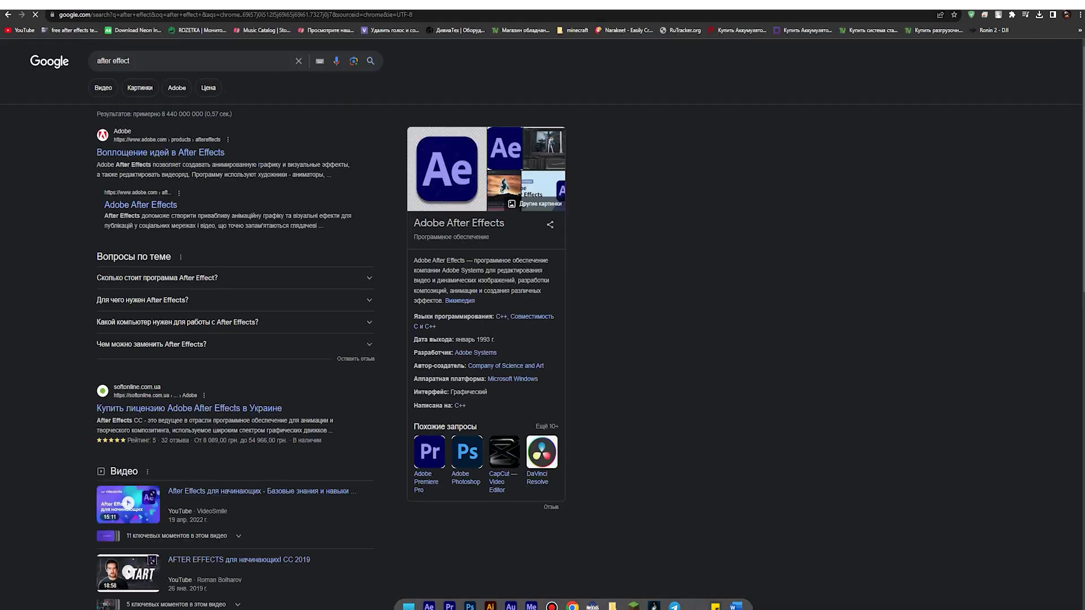
left_click(148, 89)
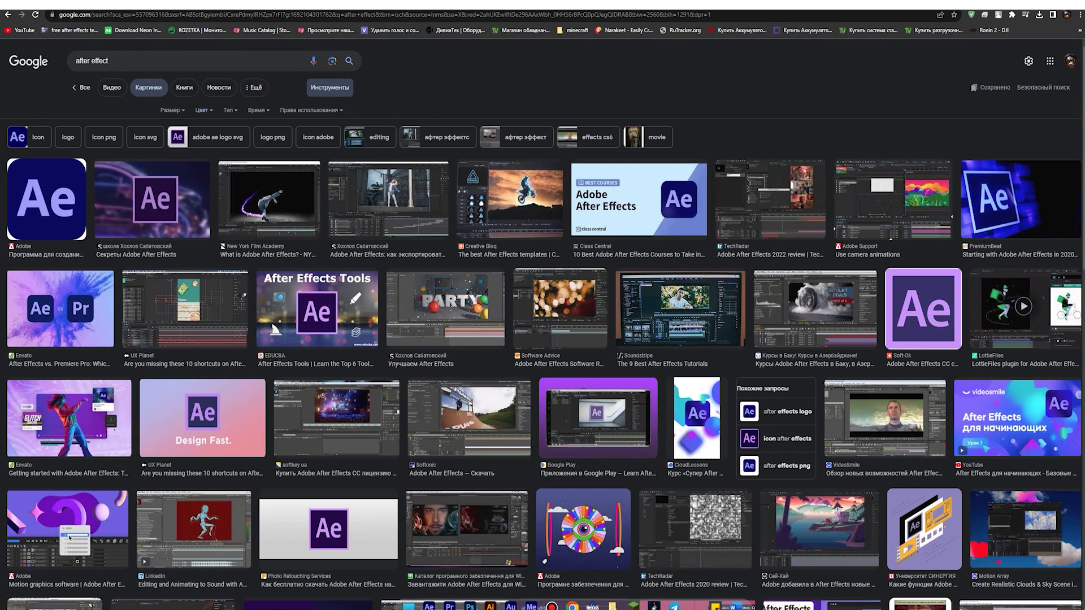
left_click(202, 110)
left_click(228, 152)
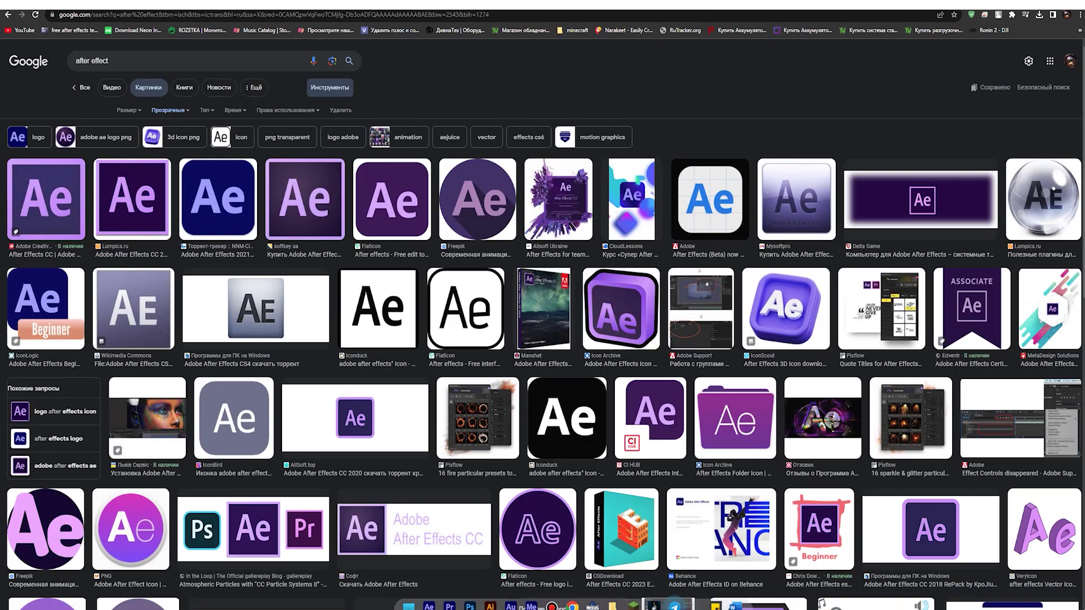
- Save an Ae logo result as adobe-after-effects-cc-5419.png
left_click(218, 199)
right_click(822, 133)
left_click(859, 159)
left_click(431, 300)
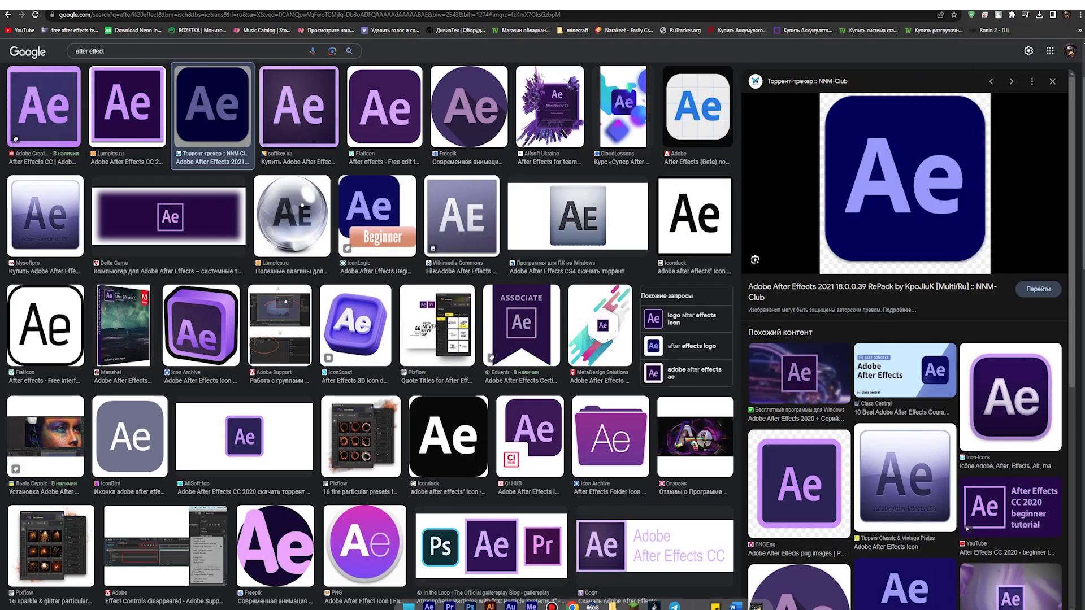
key("Right")
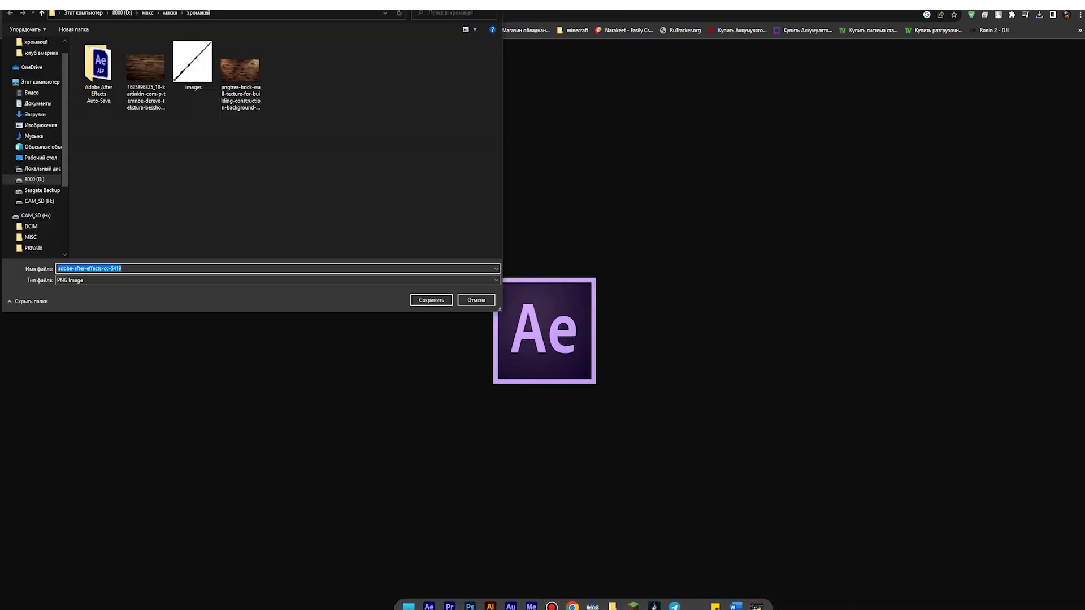
key("Return")
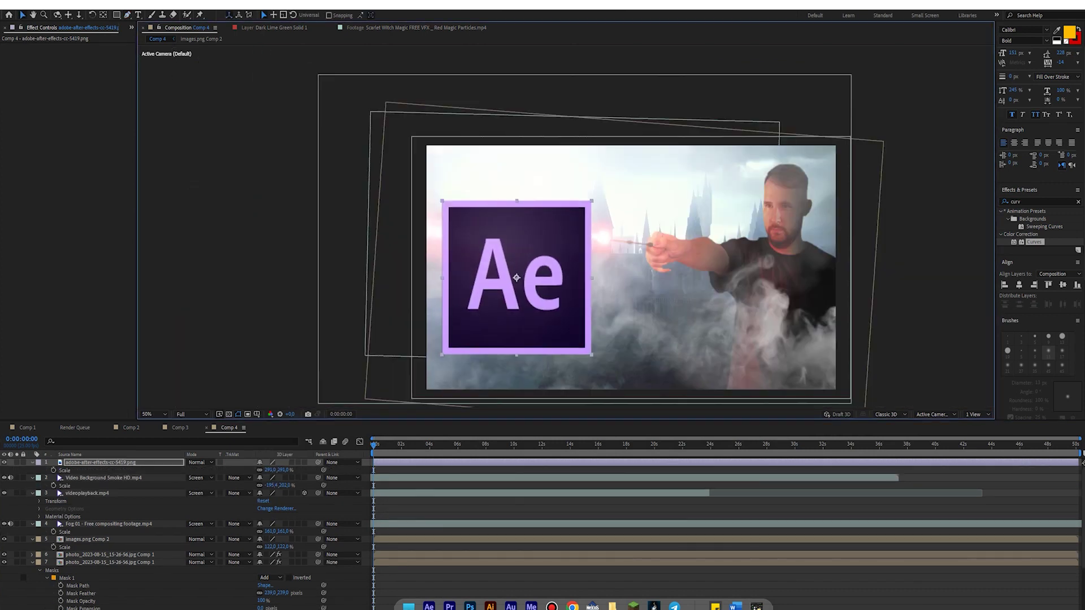
- Tilt the Ae logo in 3D, move it below the fog layers, and scale it to 362%
key("r")
key("w")
mouse_move(516, 277)
left_mouse_down()
mouse_move(547, 266)
mouse_move(501, 238)
left_mouse_up()
left_click_drag(102, 462, 101, 597)
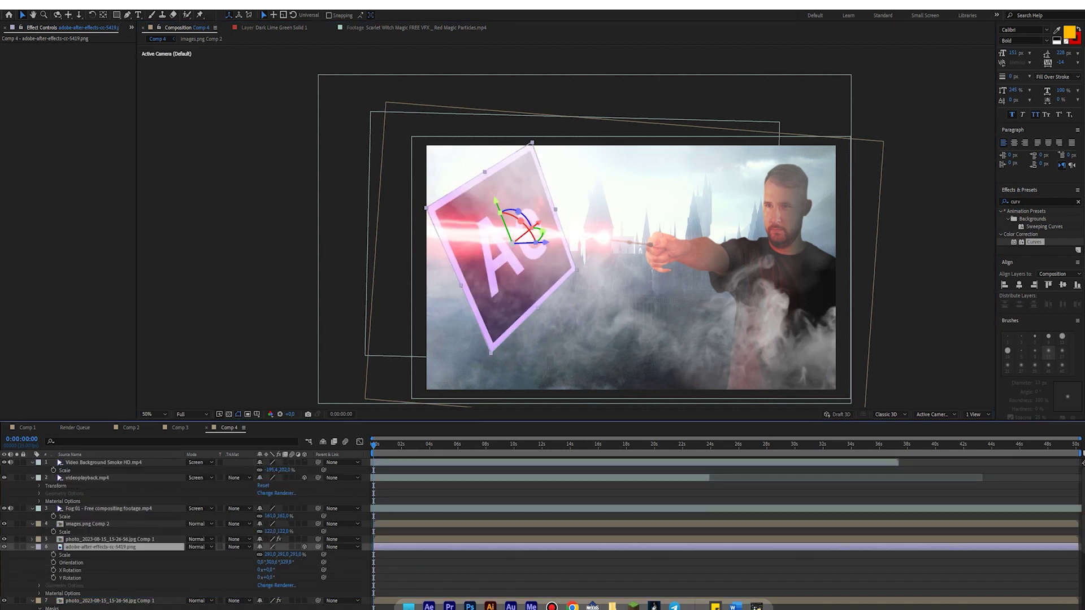
left_click_drag(516, 242, 518, 268)
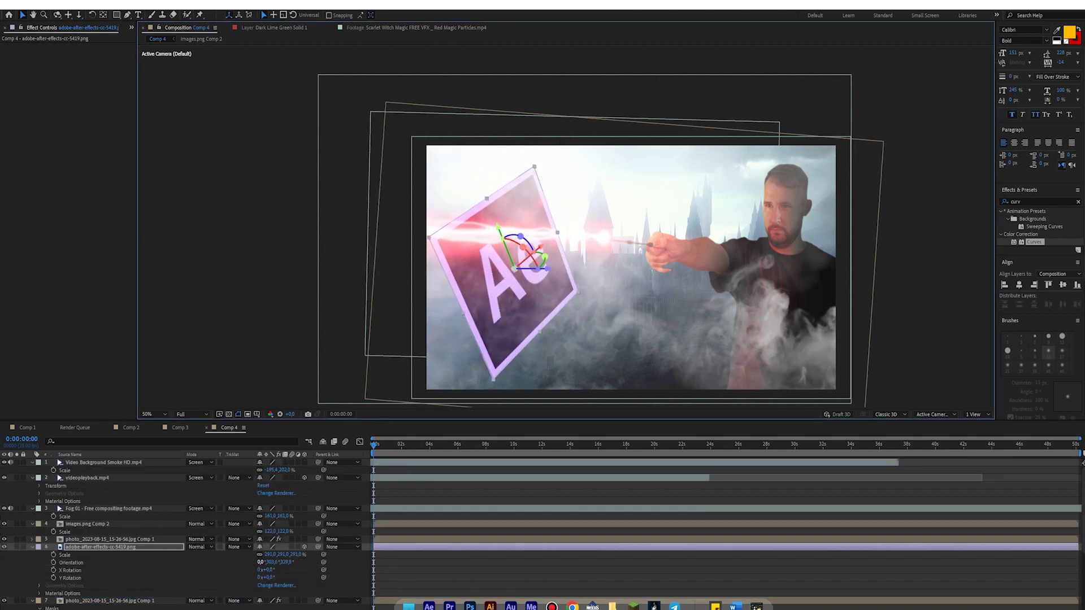
key("s")
left_click_drag(270, 555, 300, 555)
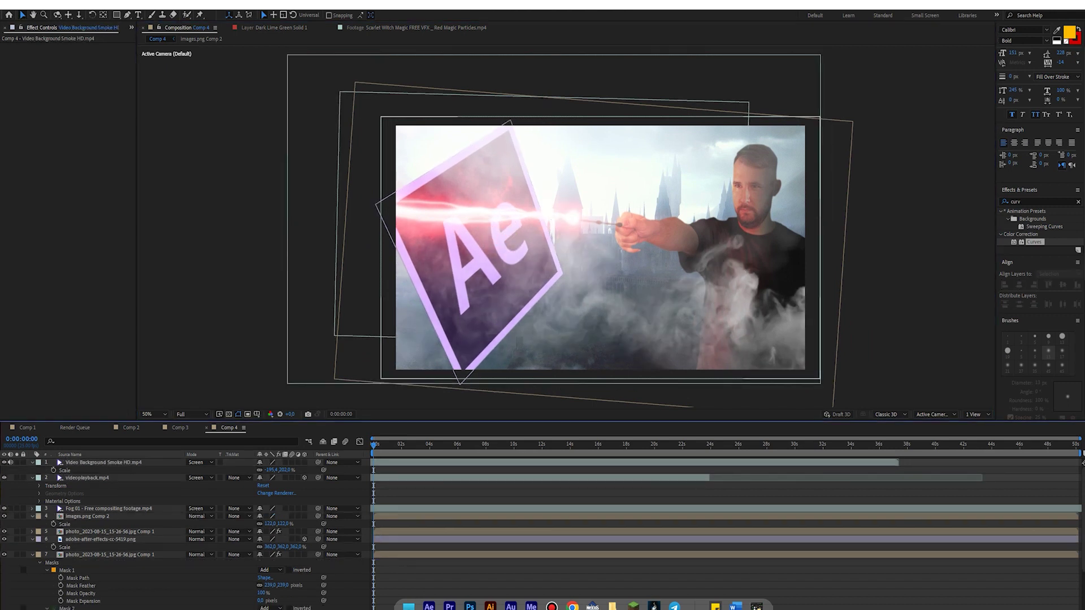
- Rotate the red particle beam layer videoplayback.mp4 to angle it
left_click(86, 463)
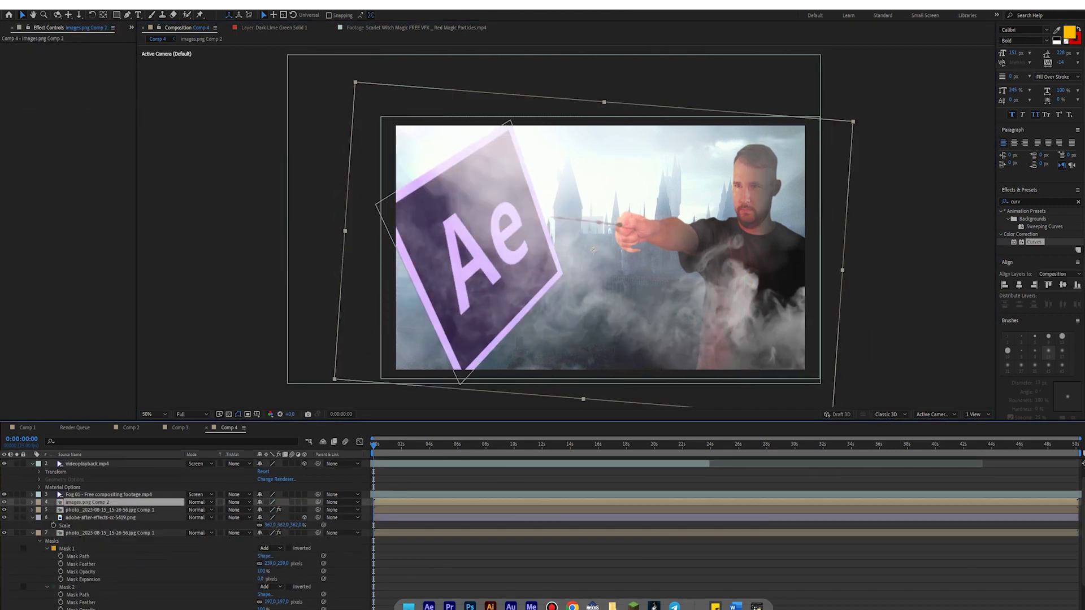
left_click_drag(541, 226, 544, 213)
scroll(559, 215, "up", 1)
scroll(559, 215, "down", 1)
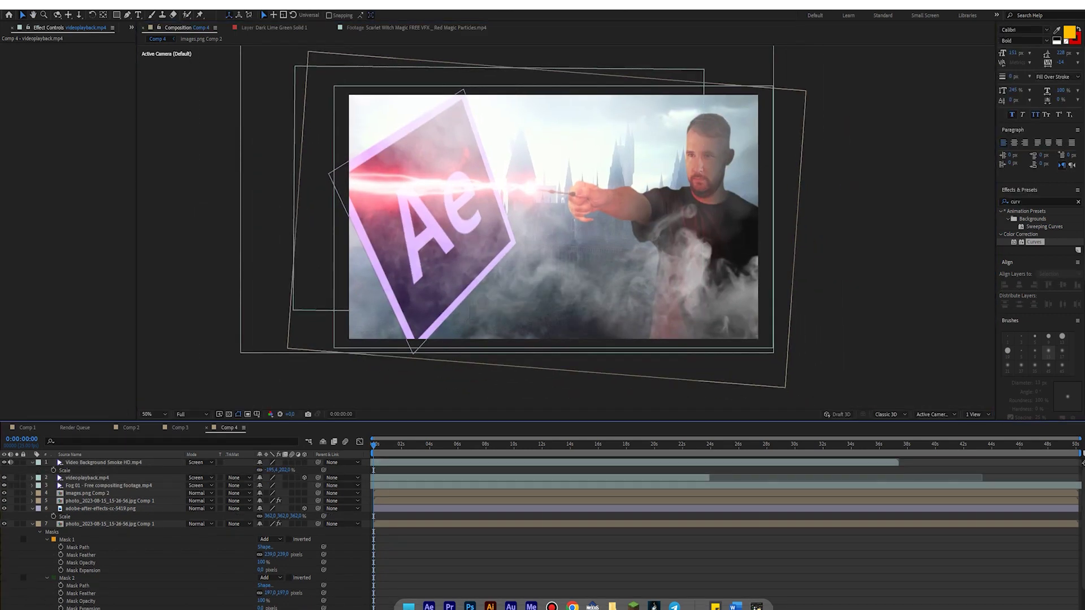
left_click(86, 470)
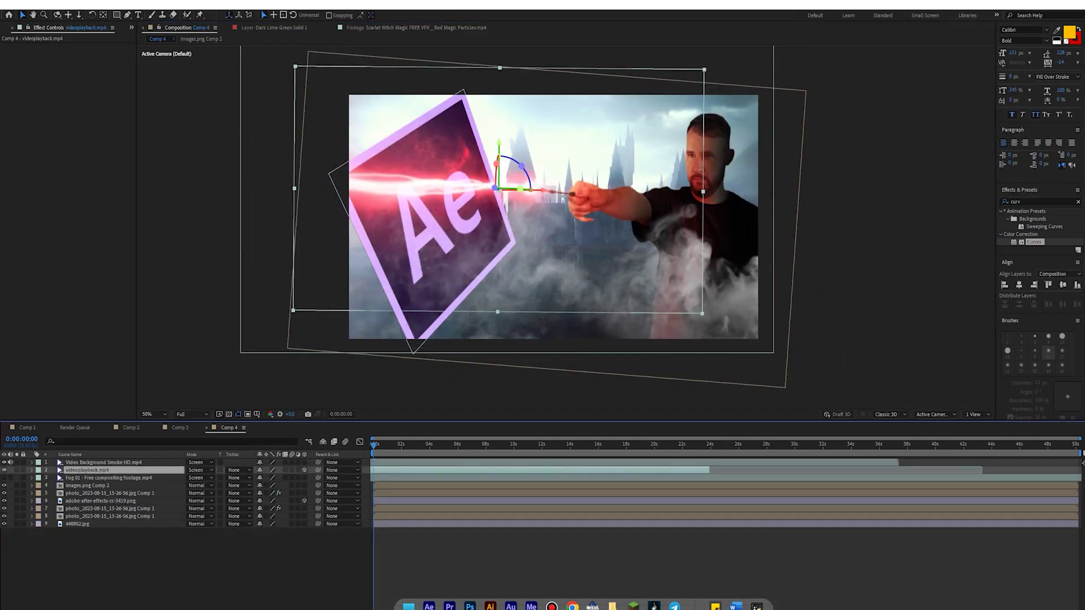
left_click(59, 478)
- Give Fog 01 an inverted, feathered ellipse mask
key("q")
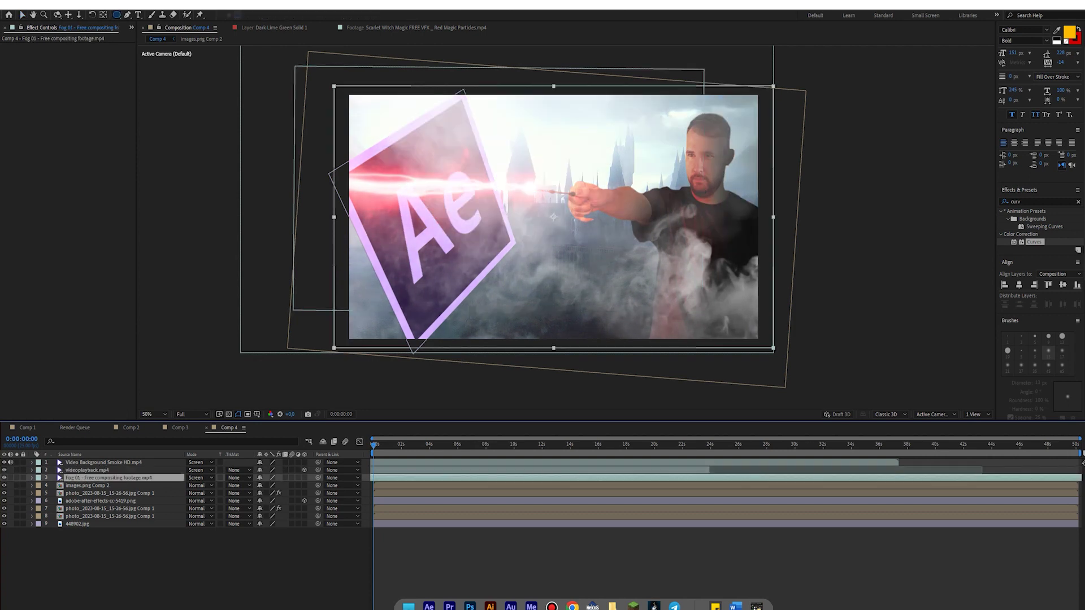
key("ctrl+v")
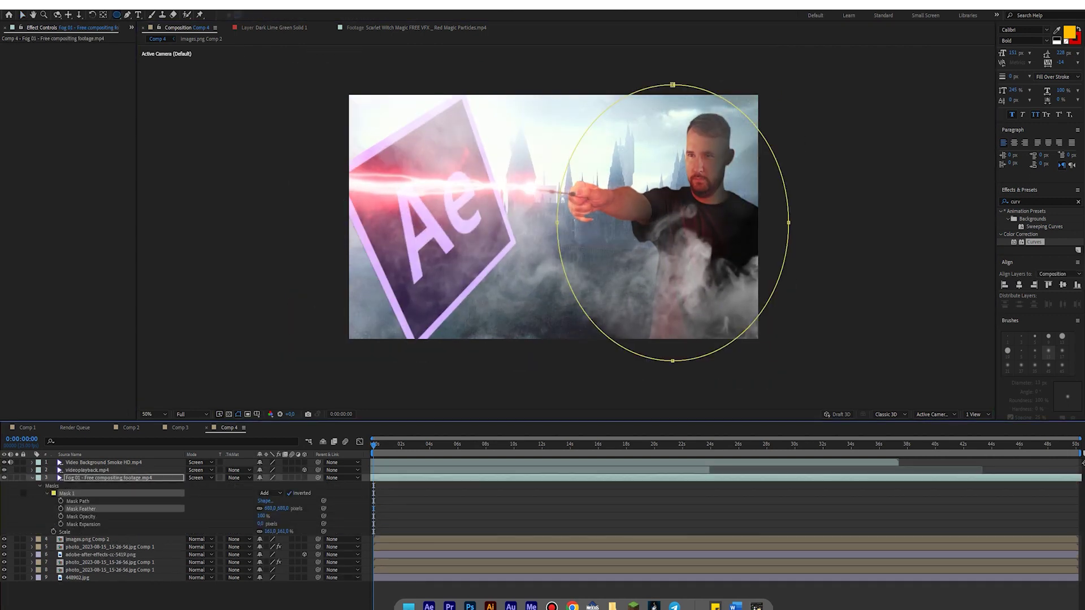
key("v")
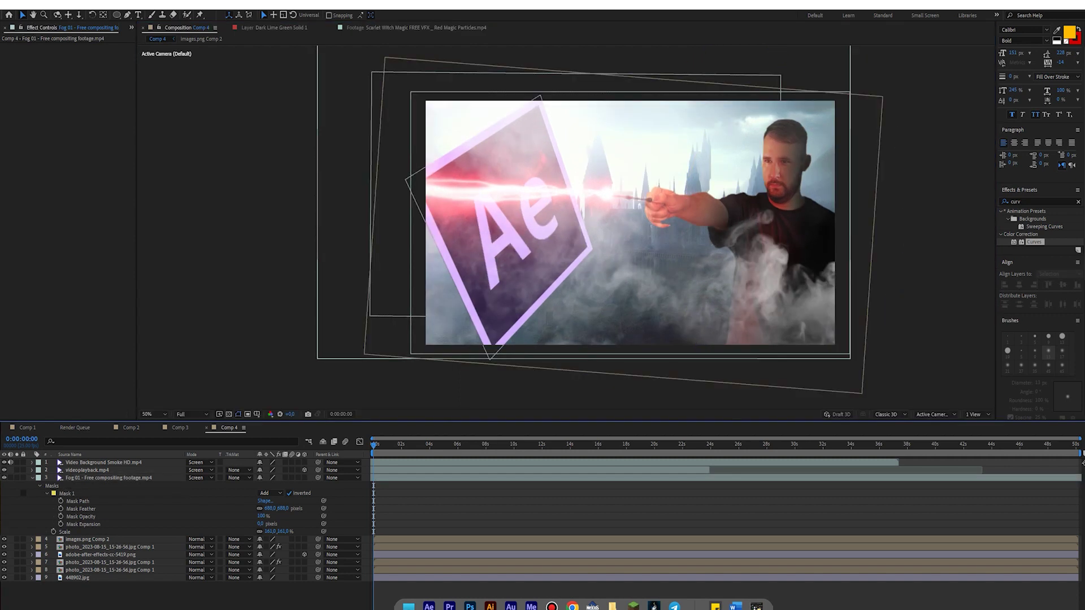
- Apply Curves to the castle background 448902.jpg, then search for 'трещины пнг' crack images
left_click_drag(1034, 242, 113, 577)
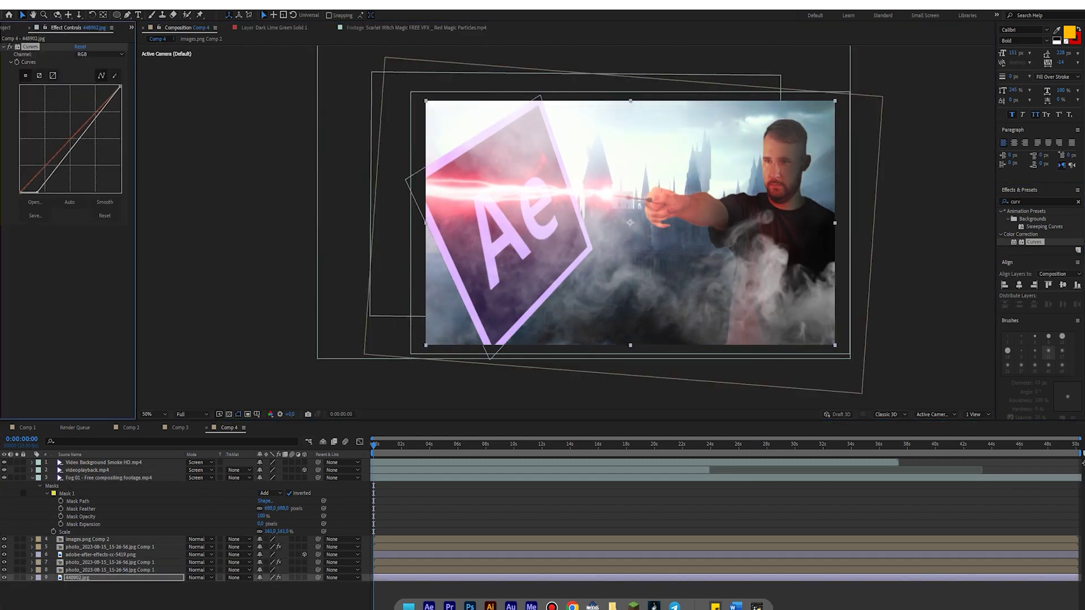
left_click_drag(78, 138, 78, 142)
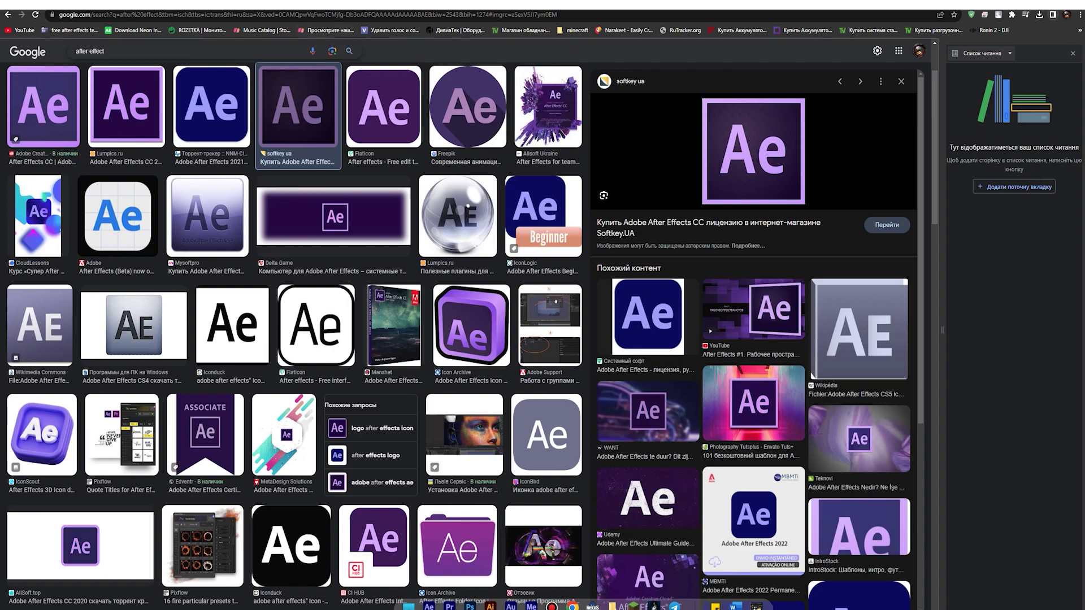
type("nhtotys gyu")
key("Return")
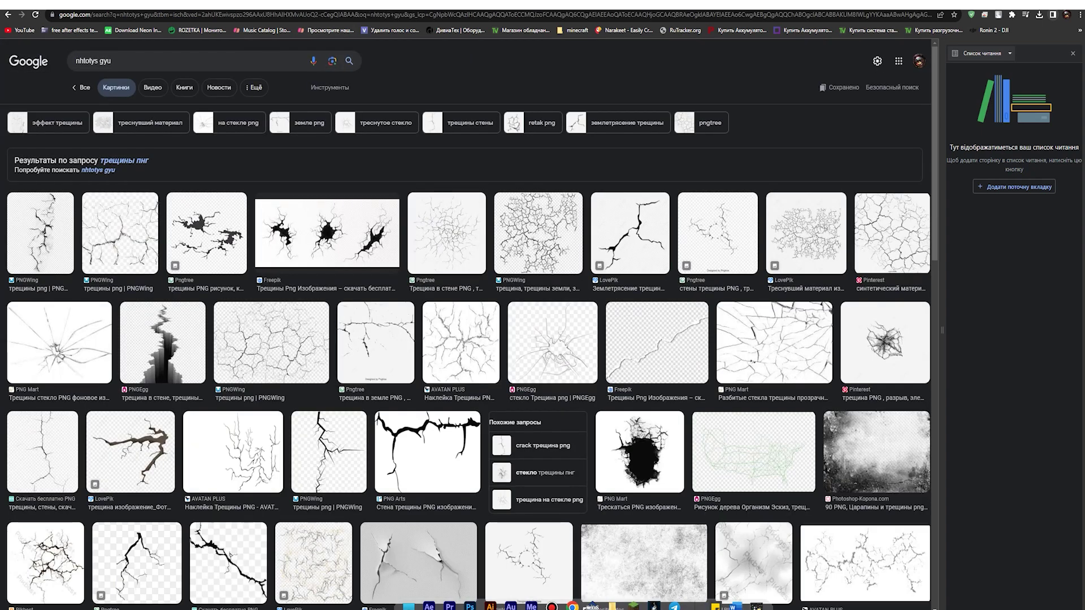
- Filter the crack image results to transparent images only
left_click(330, 87)
left_click(172, 110)
left_click(204, 110)
left_click(212, 150)
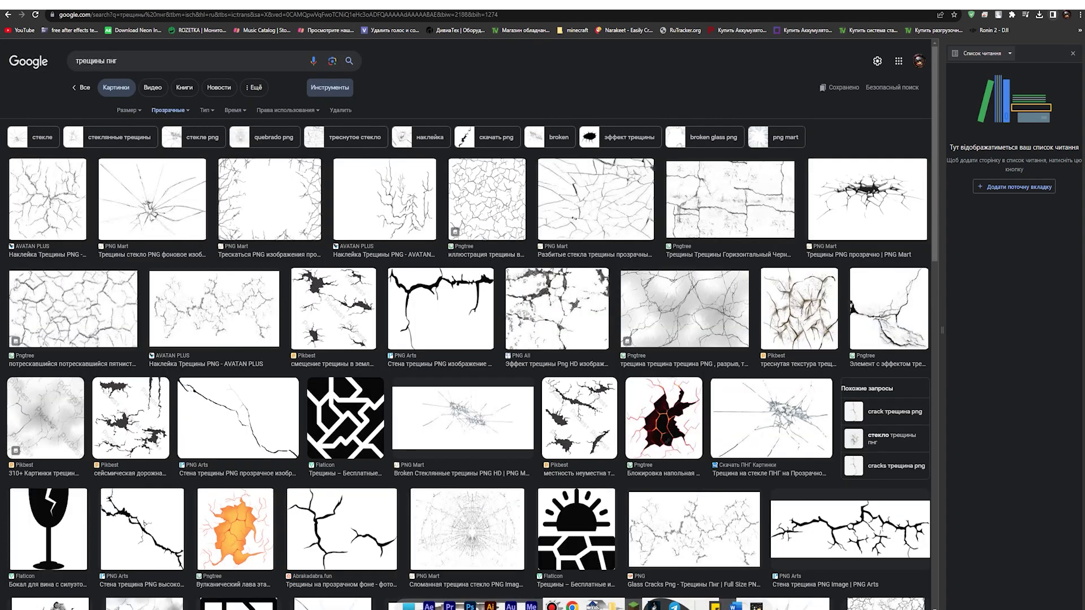
- Check a Pngtree crack image page, then return to the image results
left_click(729, 199)
left_click(585, 266)
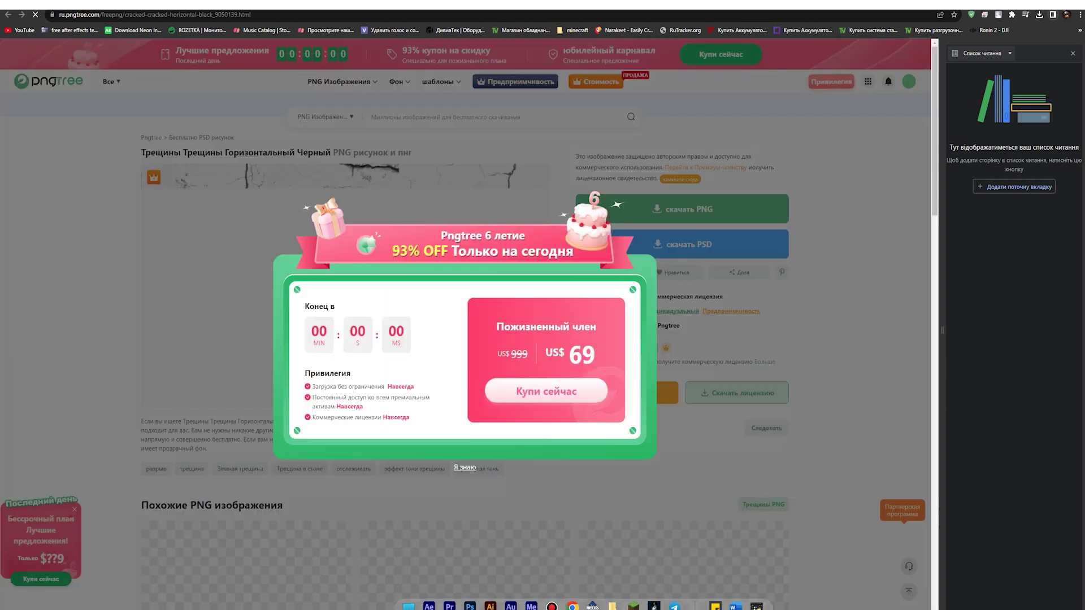
left_click(465, 467)
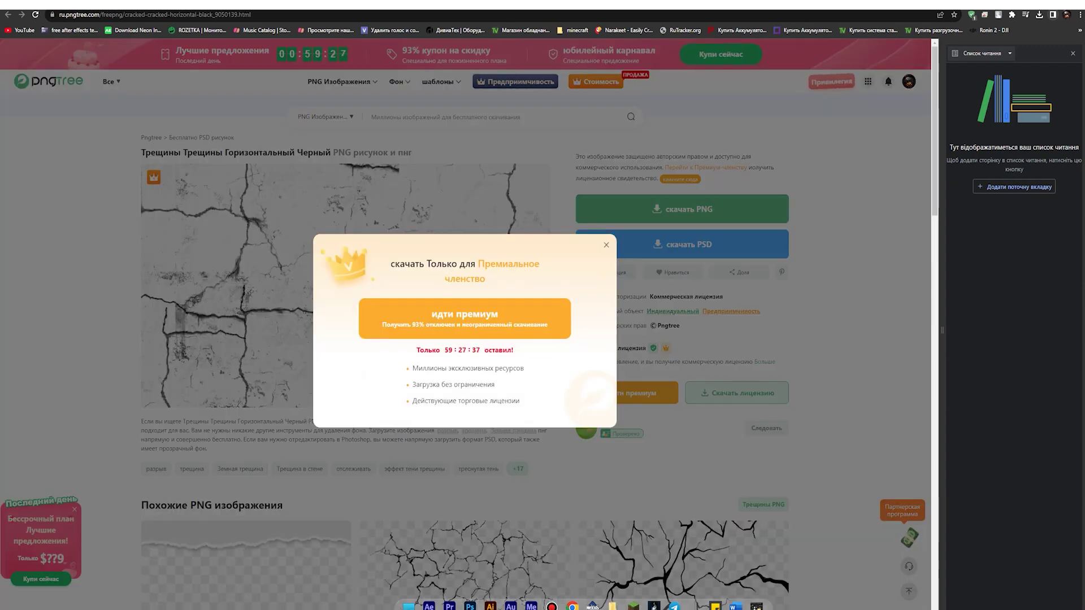
key("alt+Left")
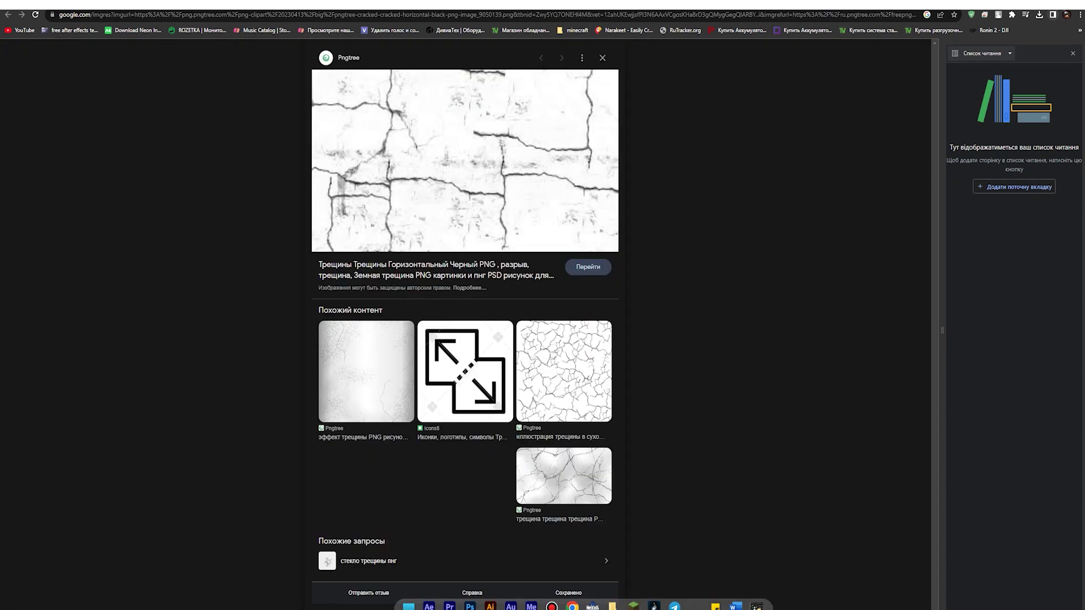
key("alt+Left")
key("alt+Left")
key("alt+Left")
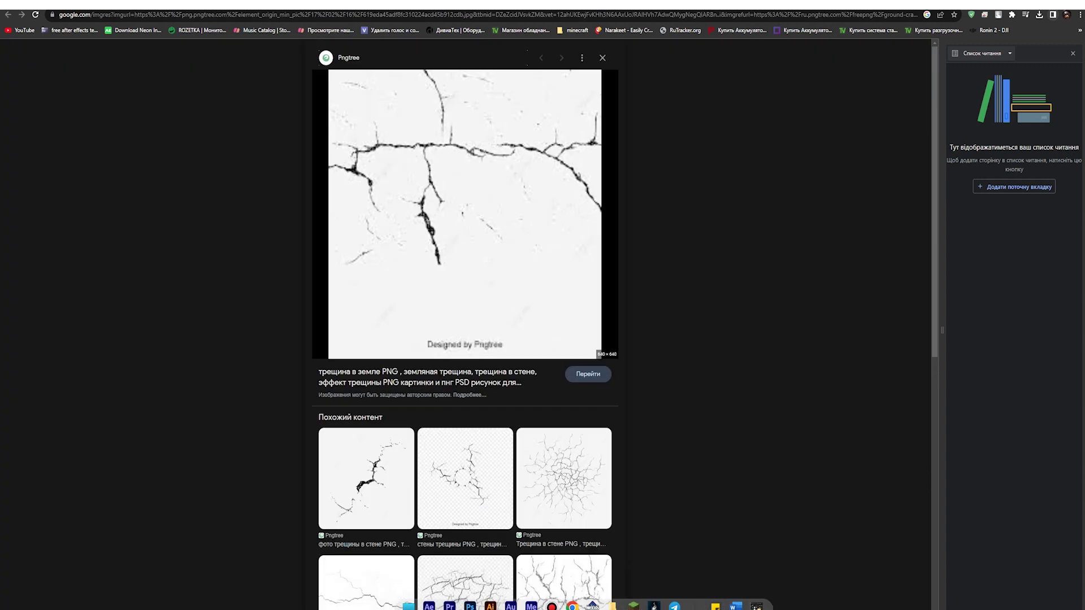
key("alt+Left")
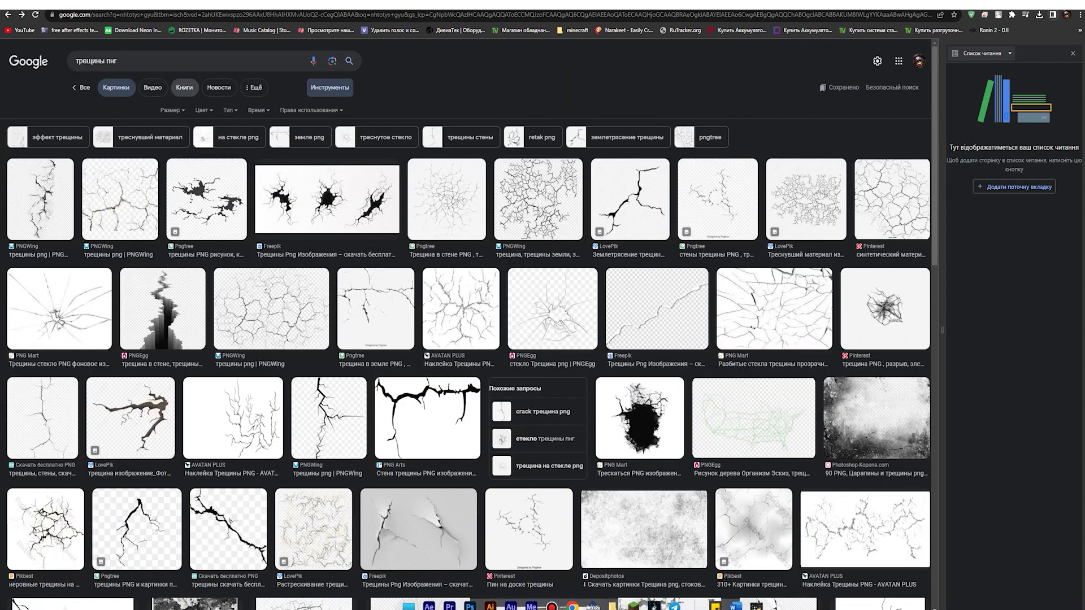
key("alt+Left")
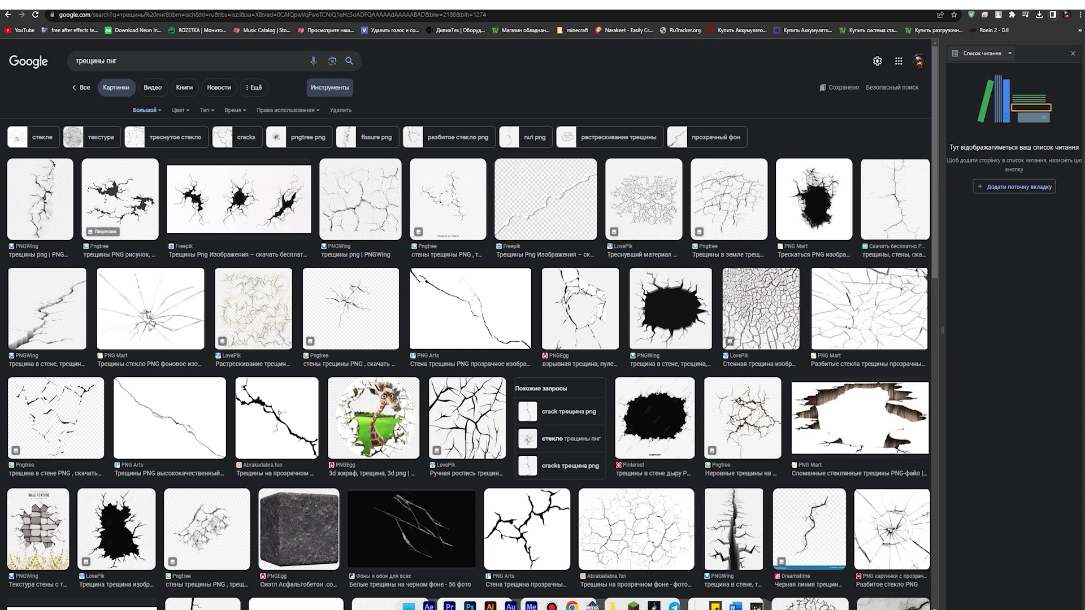
key("alt+Left")
- Download the transparent crack PNG from pngwing as pngwing.com.png
key("alt+Left")
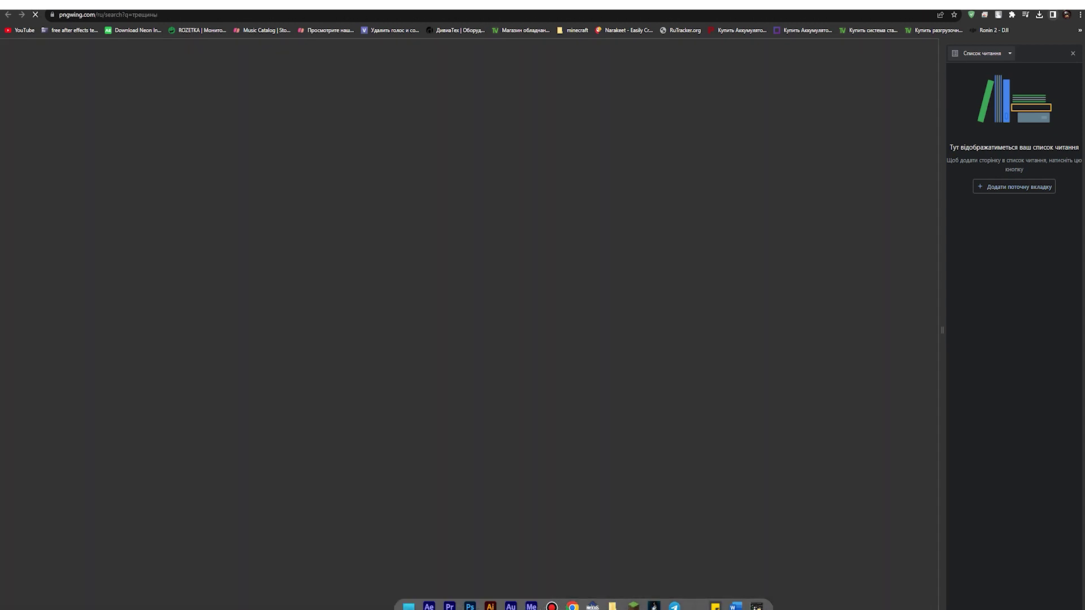
key("alt+Left")
key("alt+Left")
key("alt+Left")
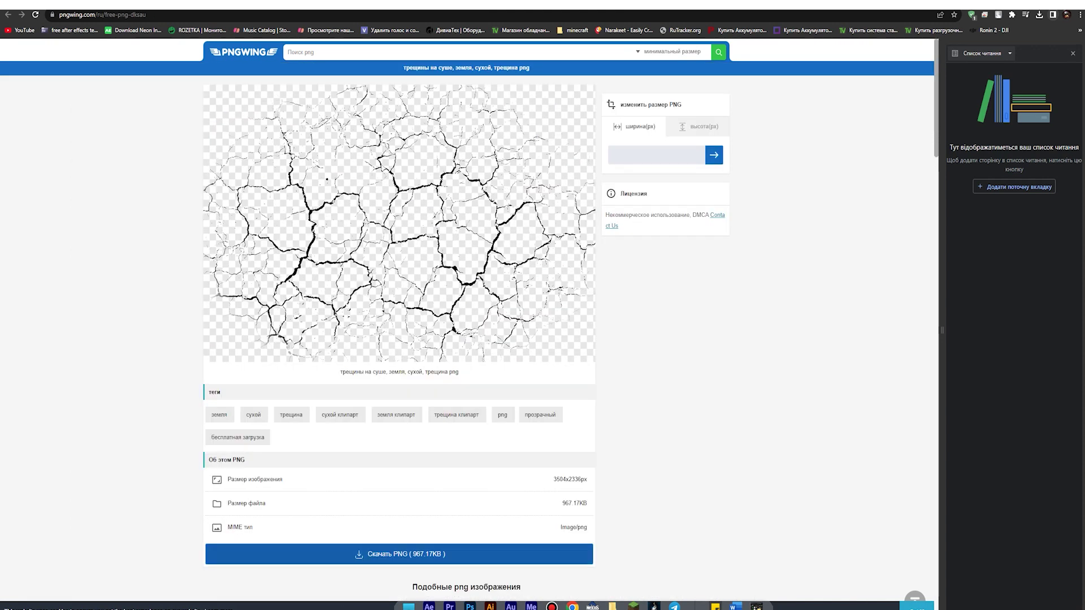
key("alt+Left")
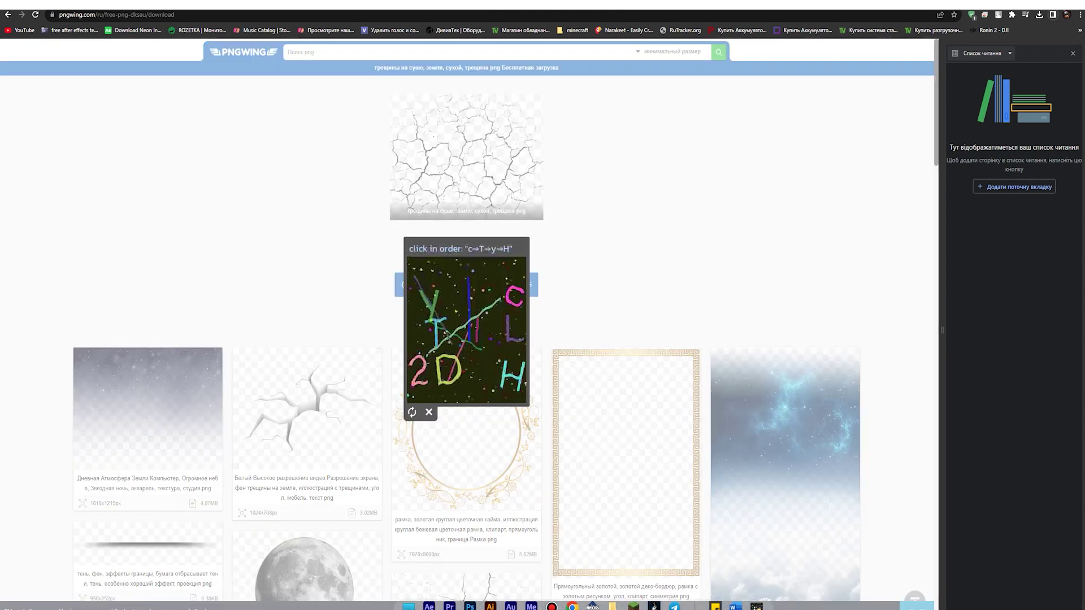
left_click(513, 376)
key("Return")
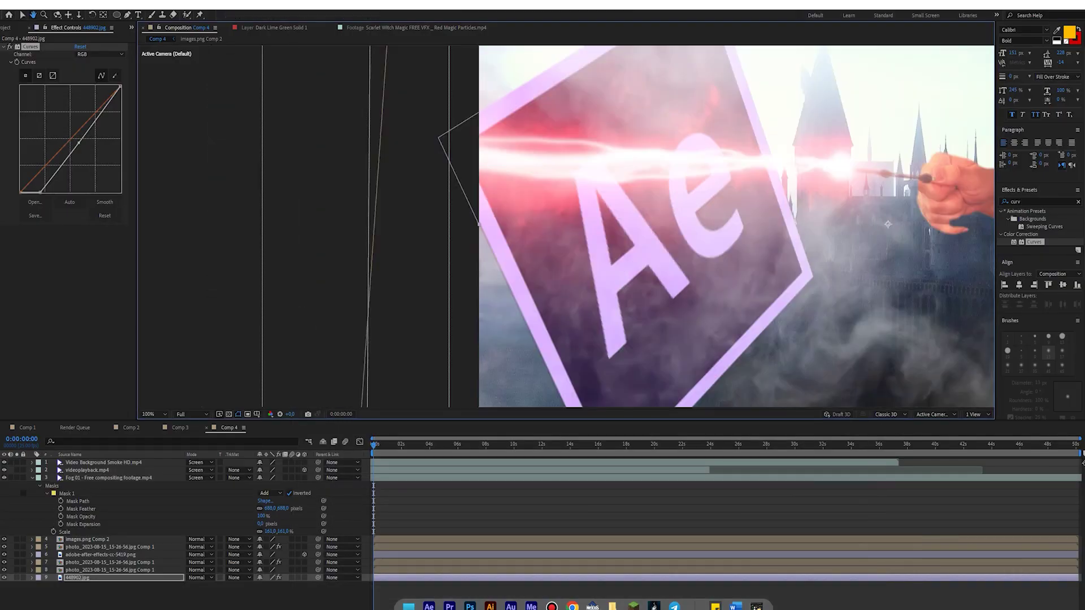
left_click(107, 477)
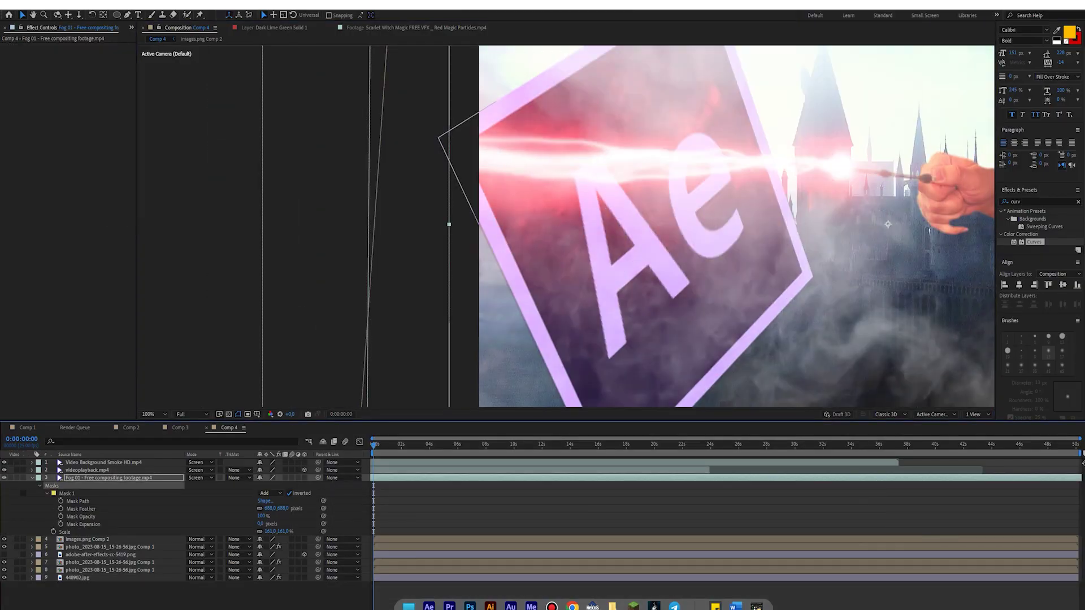
- Pre-compose adobe-after-effects-cc-5419.png and drag pngwing.com.png into the new precomp
left_click(101, 554)
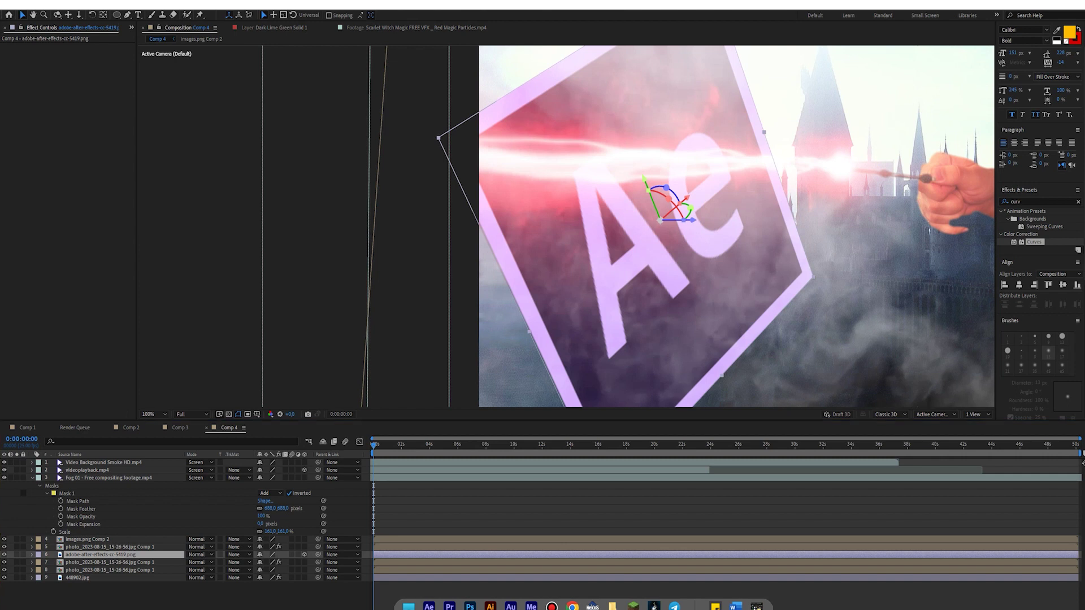
right_click(72, 554)
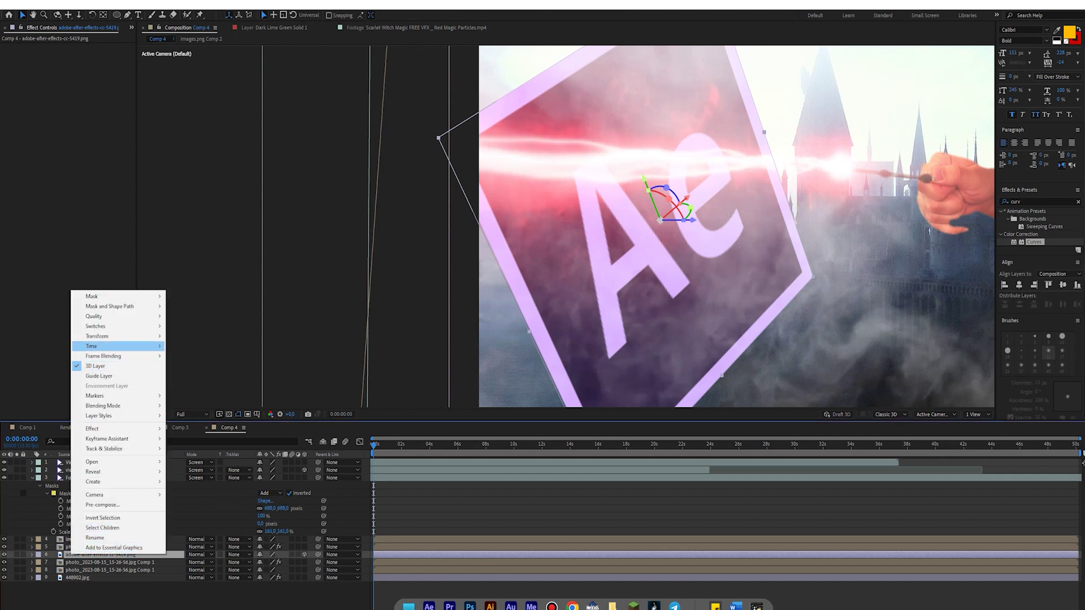
left_click(102, 504)
left_click(566, 369)
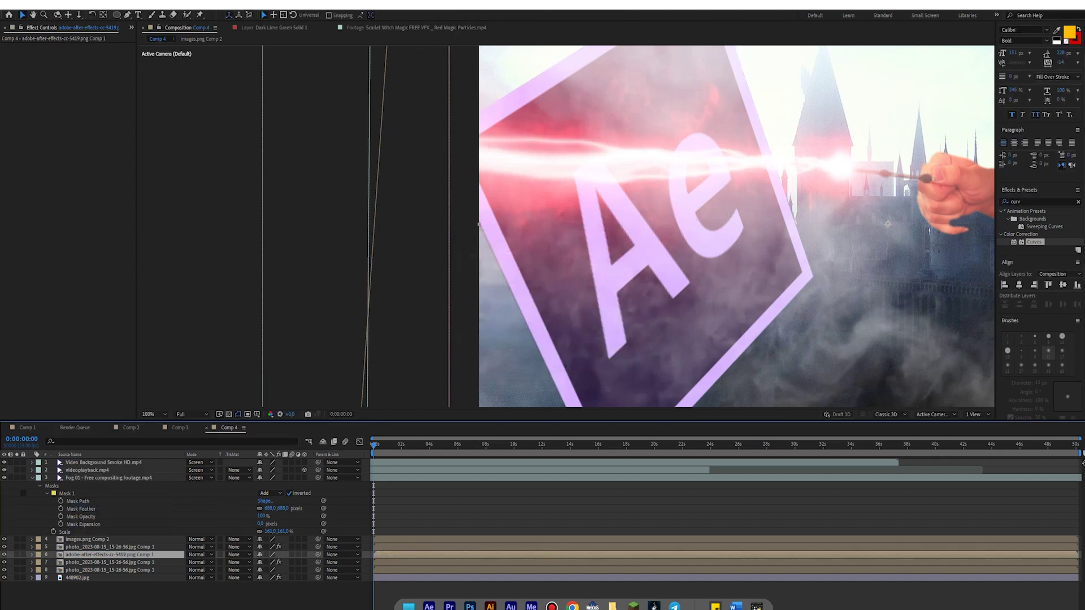
left_click_drag(118, 491, 113, 467)
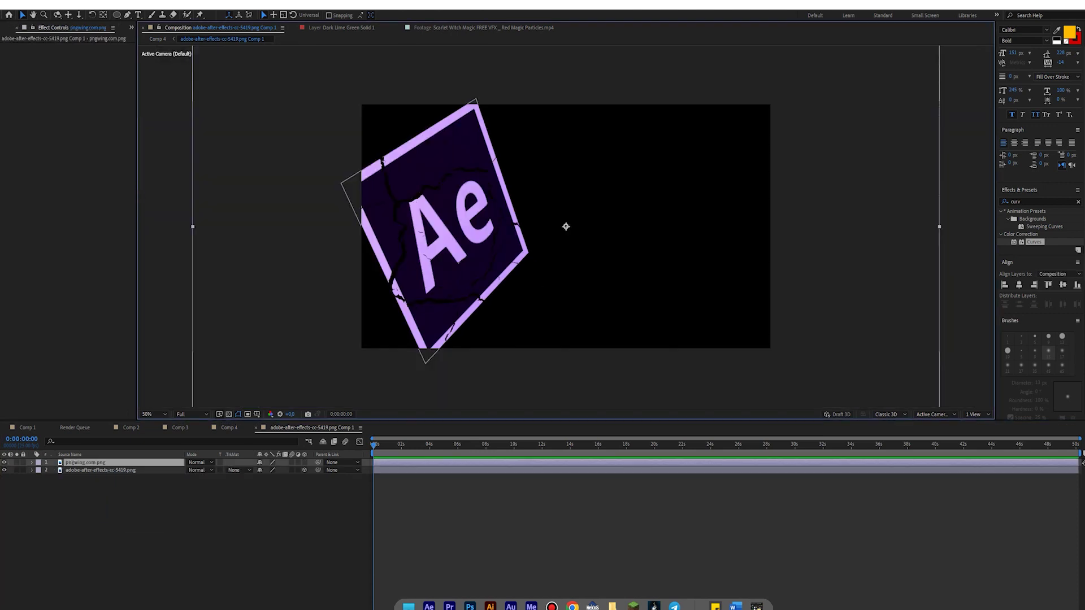
- Move the cracks layer left over the Ae logo, undoing the trial rotations
left_click(229, 414)
key("s")
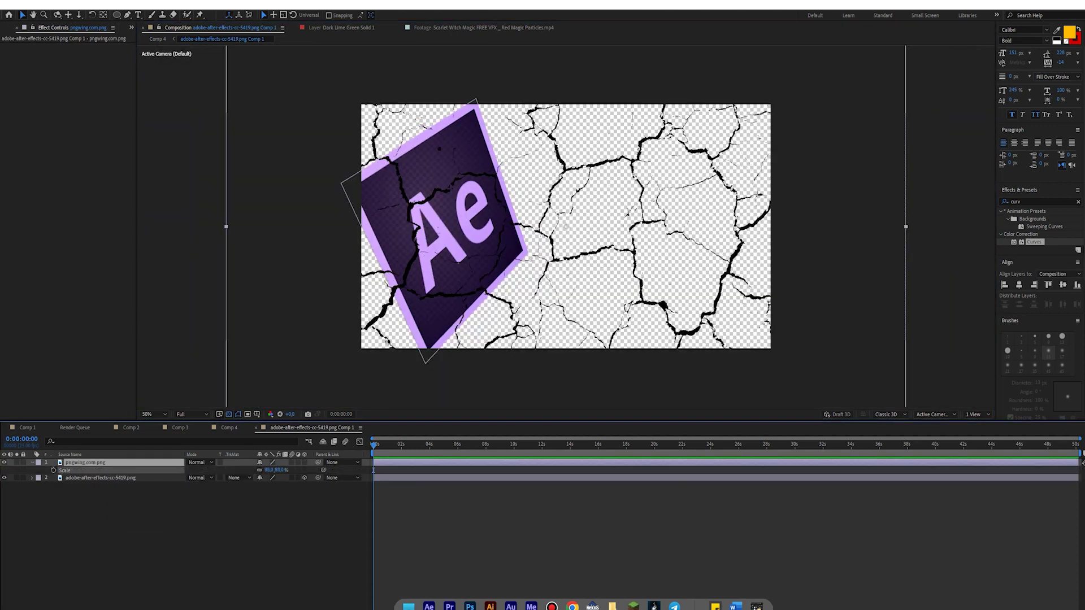
key("slash")
left_click_drag(566, 226, 326, 215)
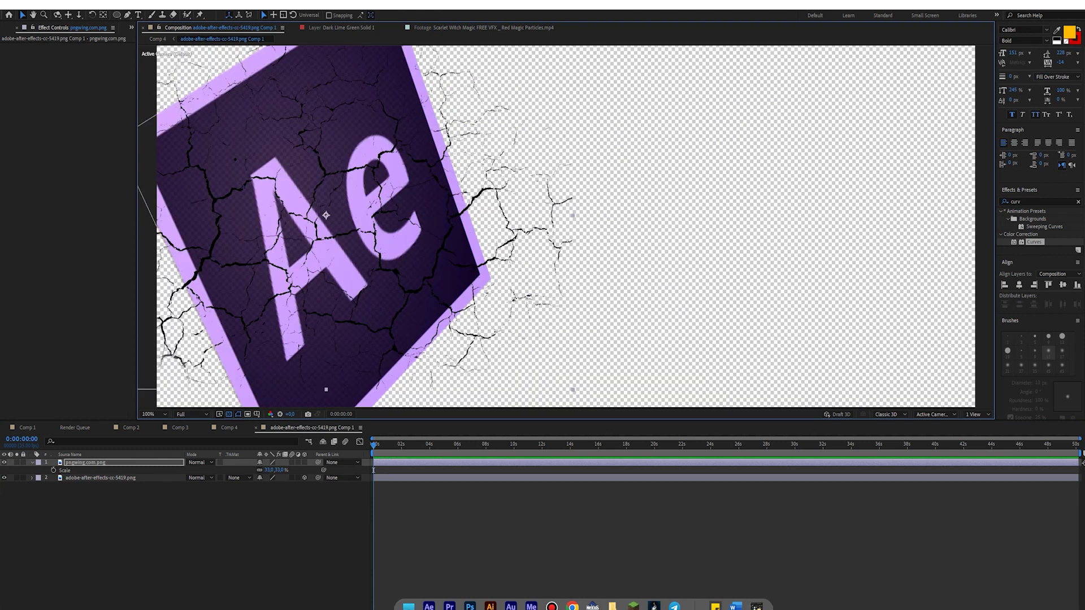
key("w")
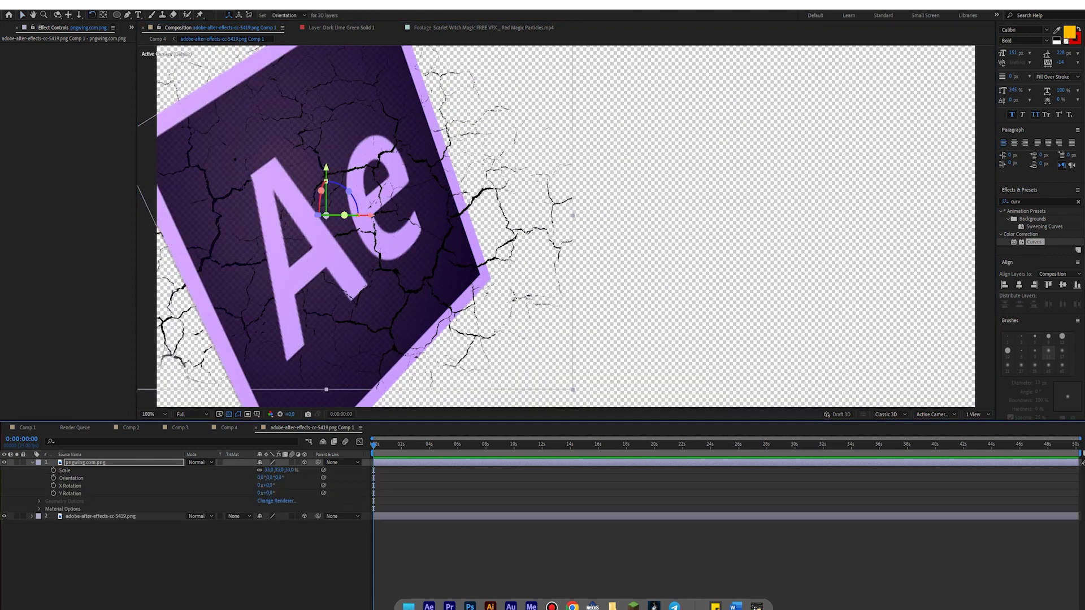
key("ctrl+z")
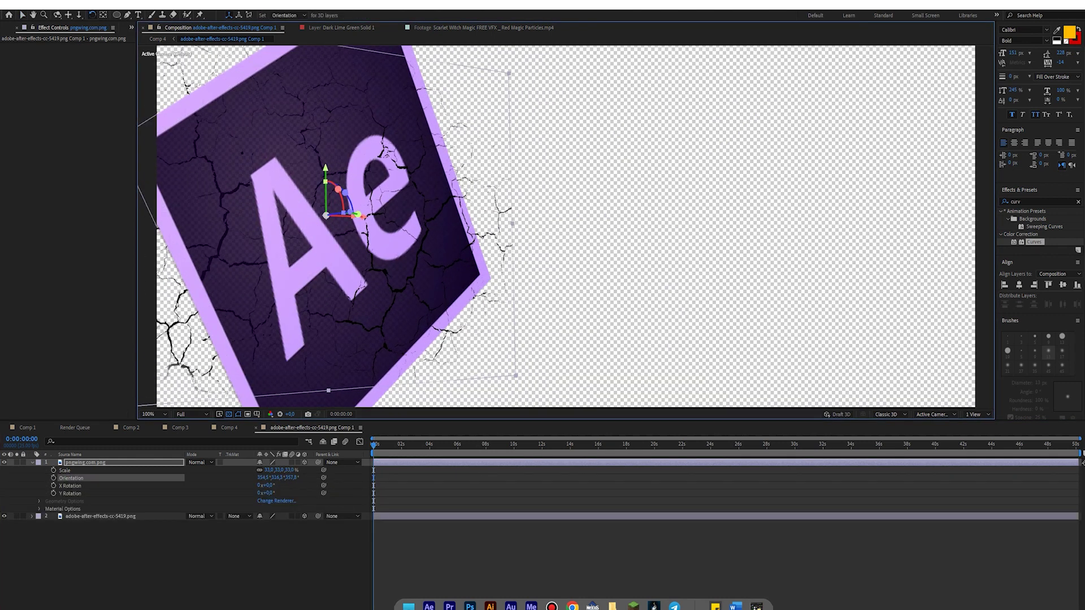
left_click_drag(328, 230, 334, 229)
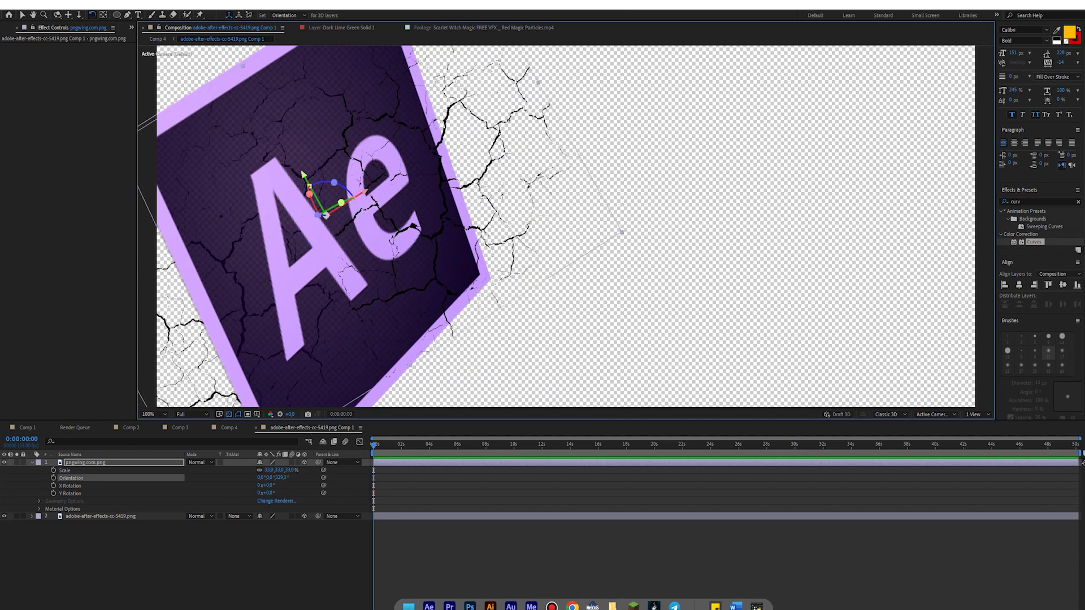
key("v")
left_click_drag(317, 216, 299, 212)
key("ctrl+z")
- Scale the pngwing.com.png cracks layer to 59%
left_click_drag(306, 408, 383, 416)
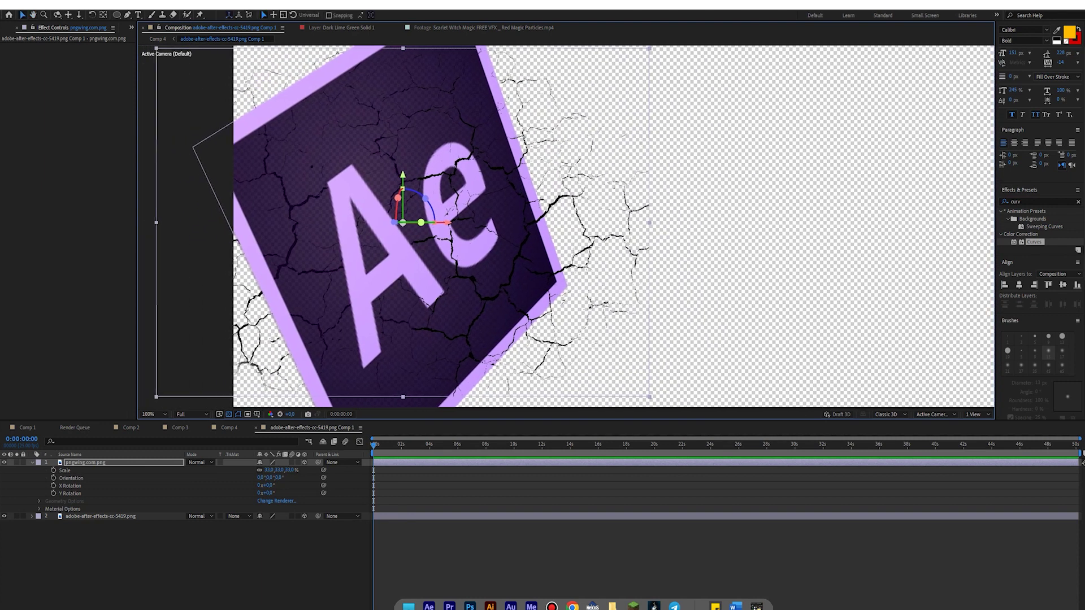
key("s")
key("comma")
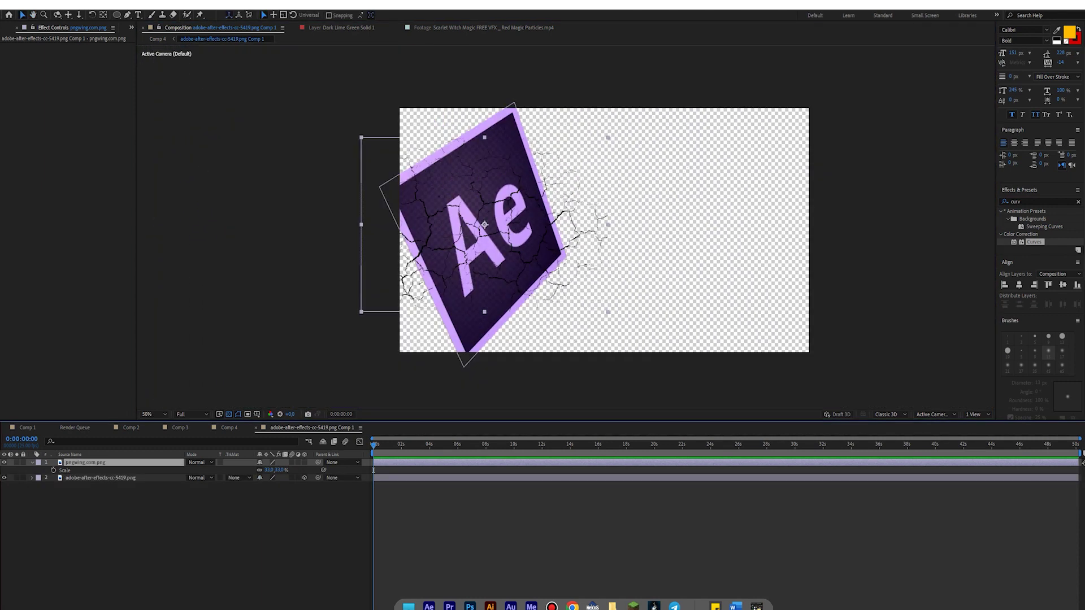
left_click_drag(276, 470, 299, 470)
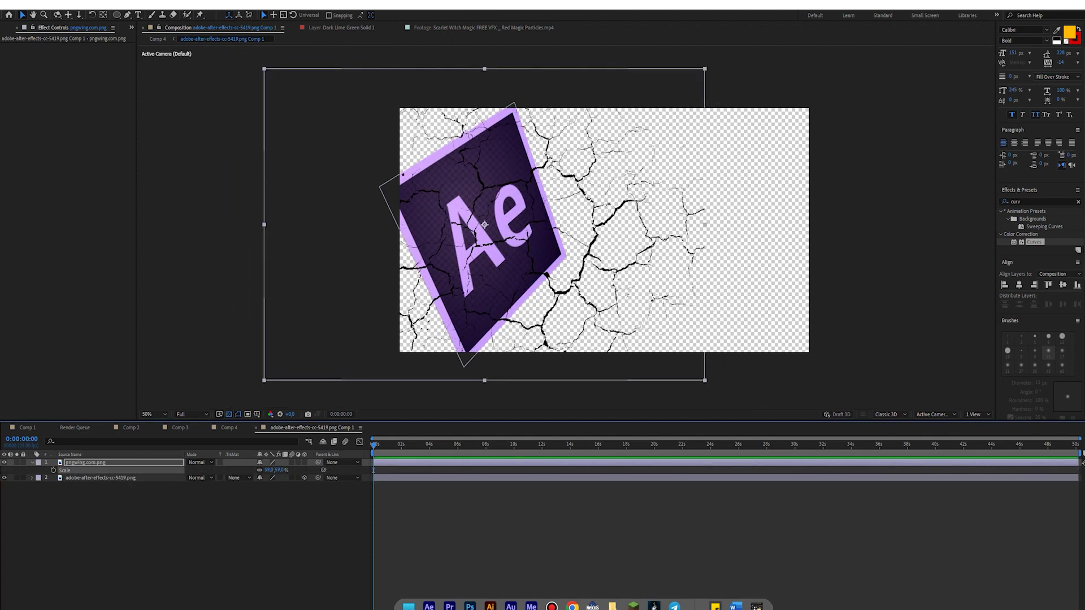
scroll(424, 171, "up", 4)
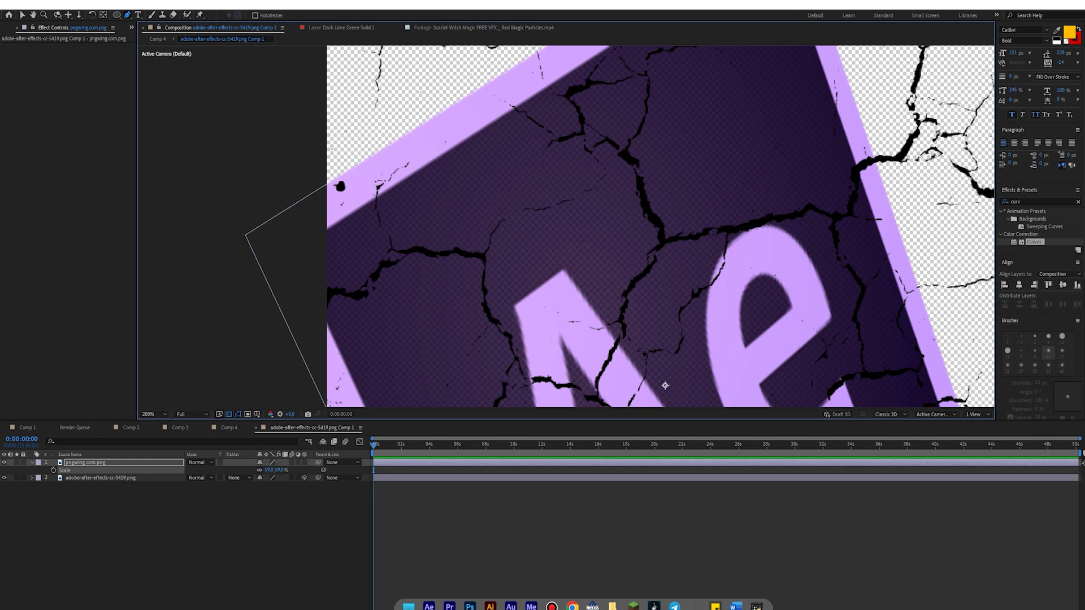
- Duplicate the Ae logo image layer with Ctrl+D
left_click(665, 386)
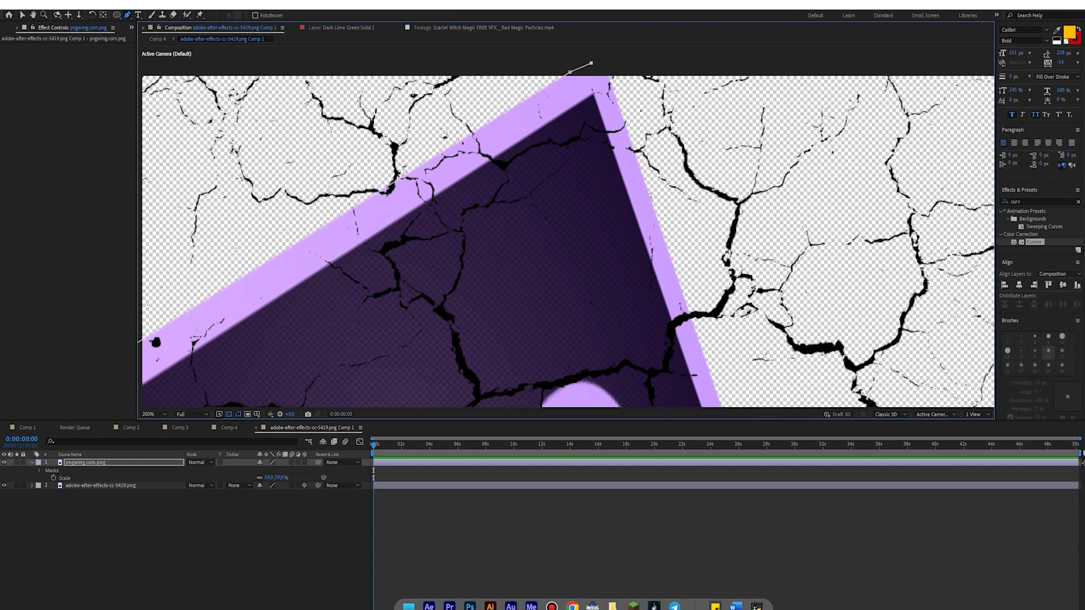
left_click_drag(565, 254, 480, 113)
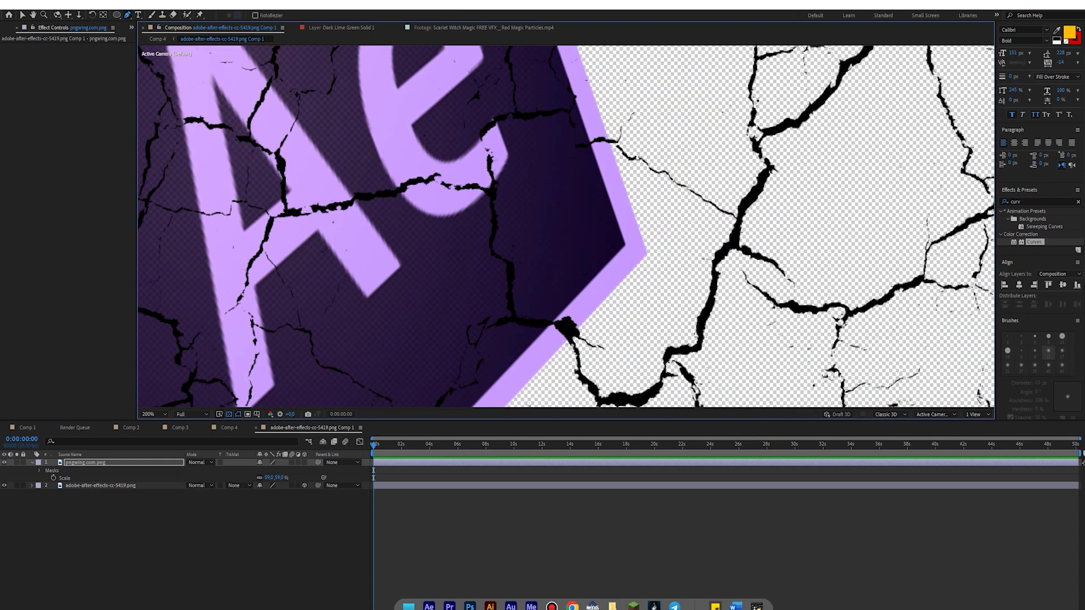
left_click_drag(565, 282, 650, 141)
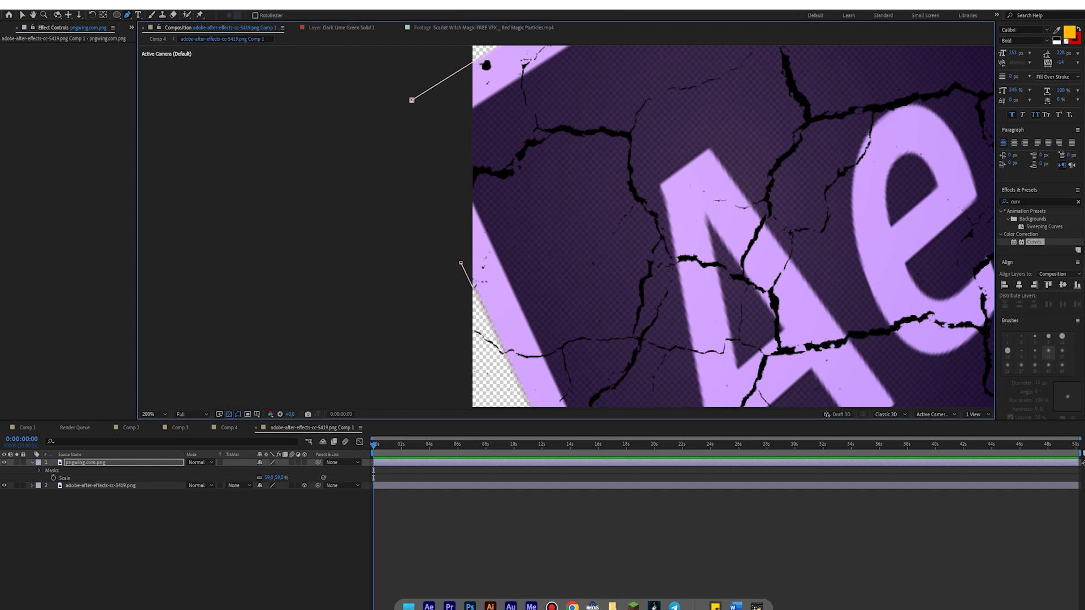
scroll(735, 226, "down", 2)
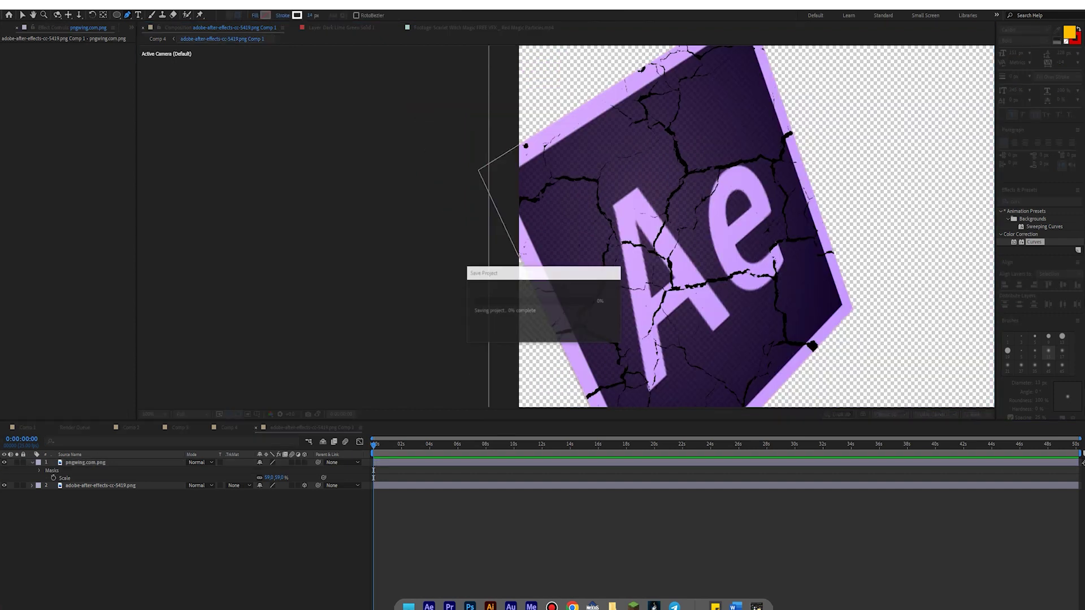
left_click(101, 485)
key("ctrl+d")
key("period")
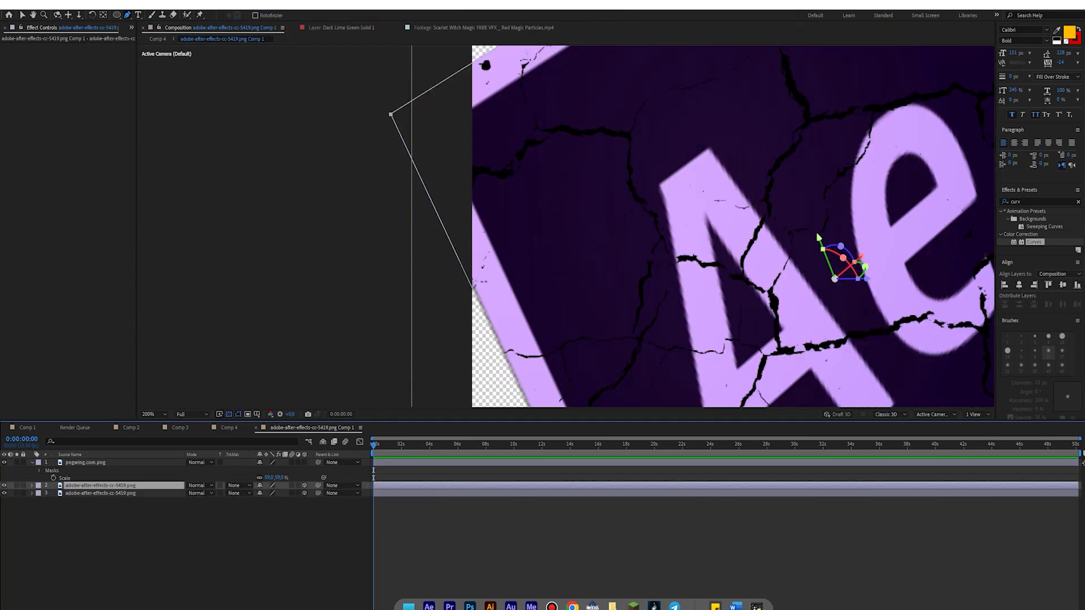
left_click_drag(734, 226, 542, 227)
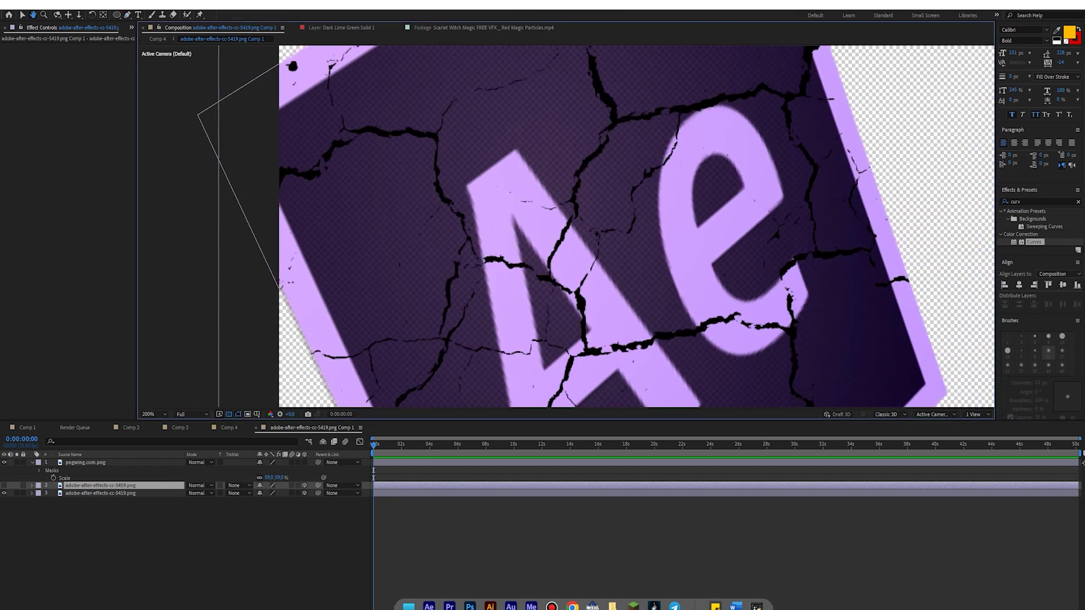
left_click_drag(584, 355, 542, 252)
- Trace a closed Pen mask along the cracks to cut out a broken chunk
left_click(658, 229)
left_click(678, 220)
left_click(694, 217)
left_click(750, 242)
left_click(752, 262)
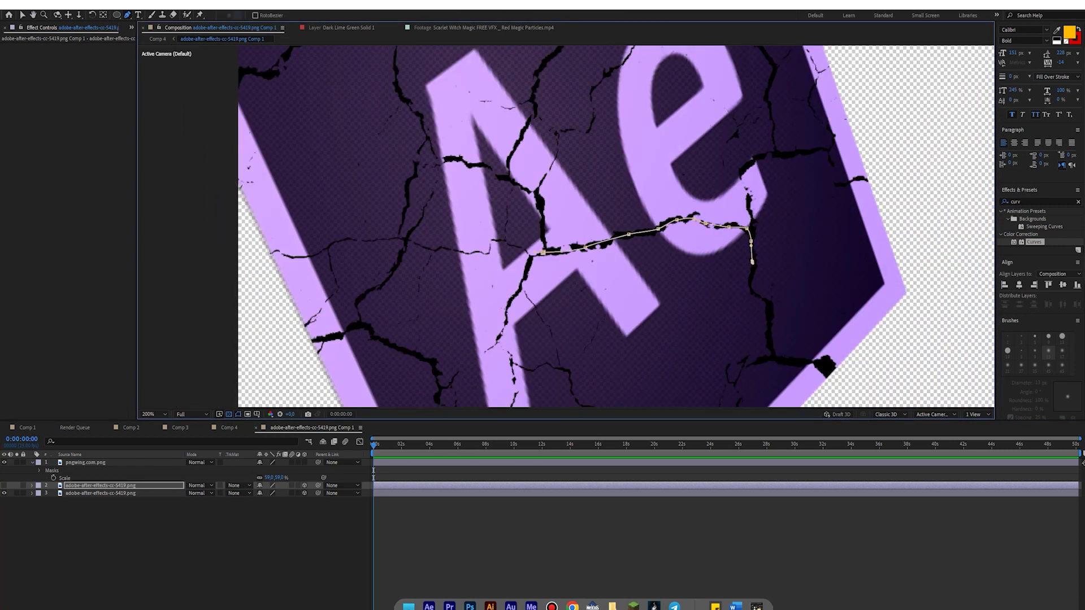
left_click(767, 352)
left_click(754, 361)
left_click(736, 365)
left_click_drag(737, 364, 697, 205)
left_click(649, 320)
left_click(631, 308)
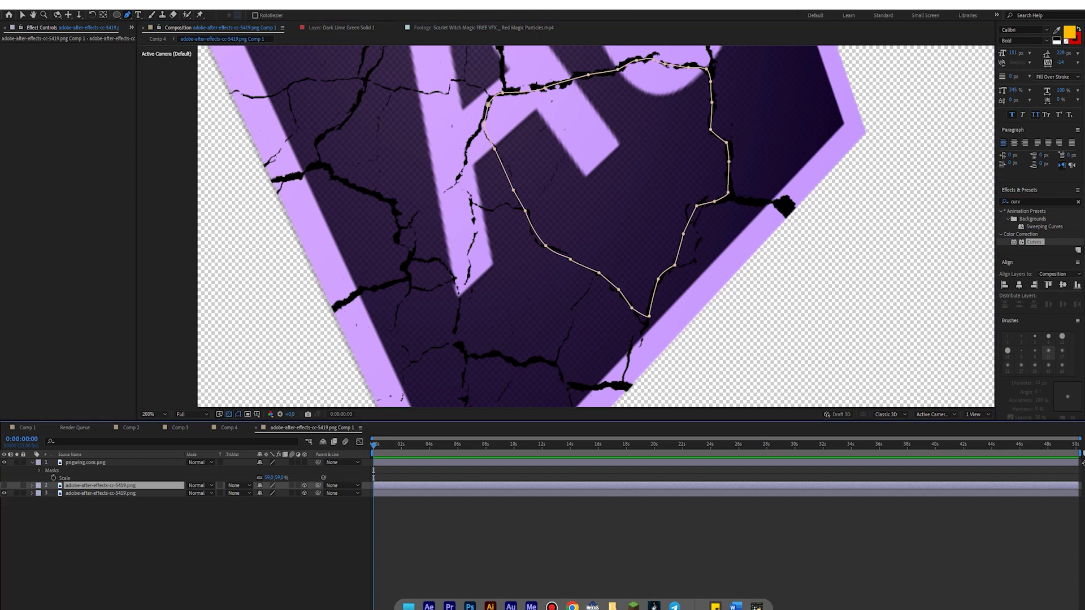
- Scale the cut-out chunk to 501% and return to Comp 4
key("s")
left_click_drag(273, 492, 323, 492)
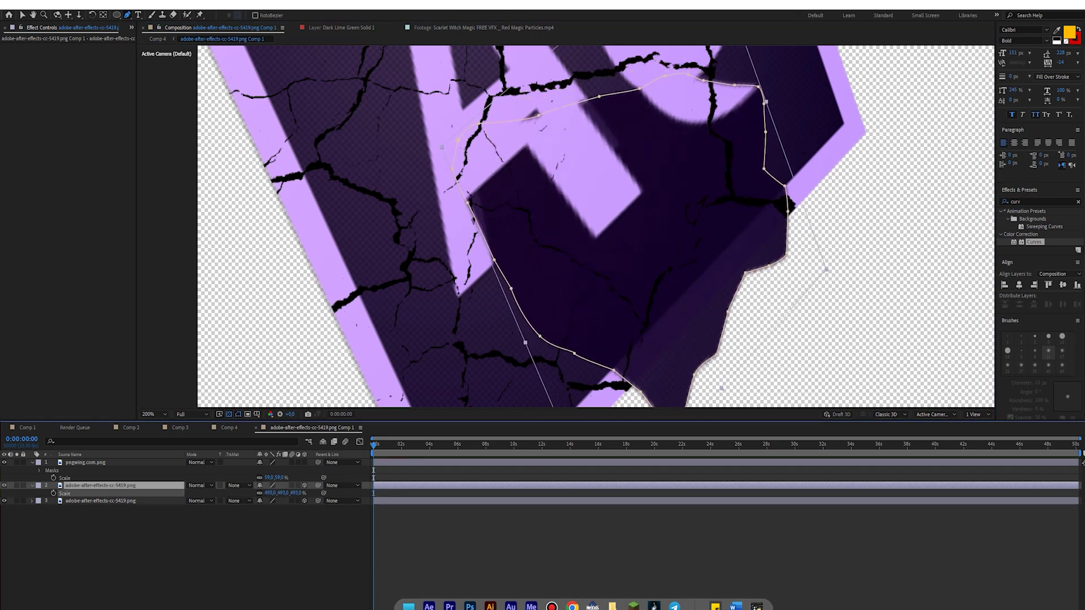
scroll(544, 76, "down", 2)
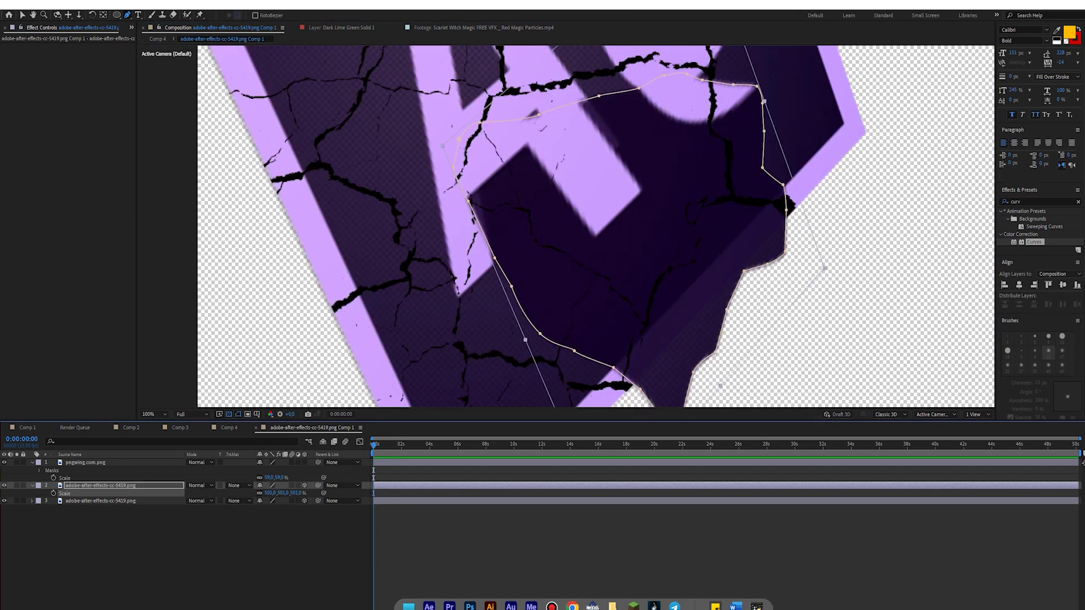
key("F2")
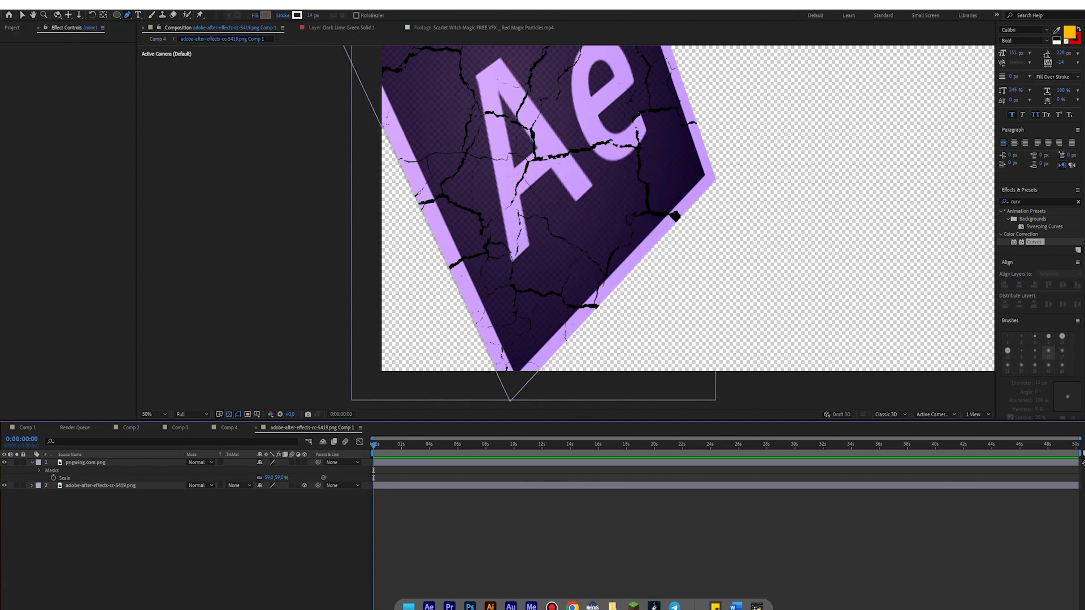
left_click(158, 38)
mouse_move(678, 226)
left_mouse_down()
mouse_move(607, 201)
mouse_move(632, 204)
left_mouse_up()
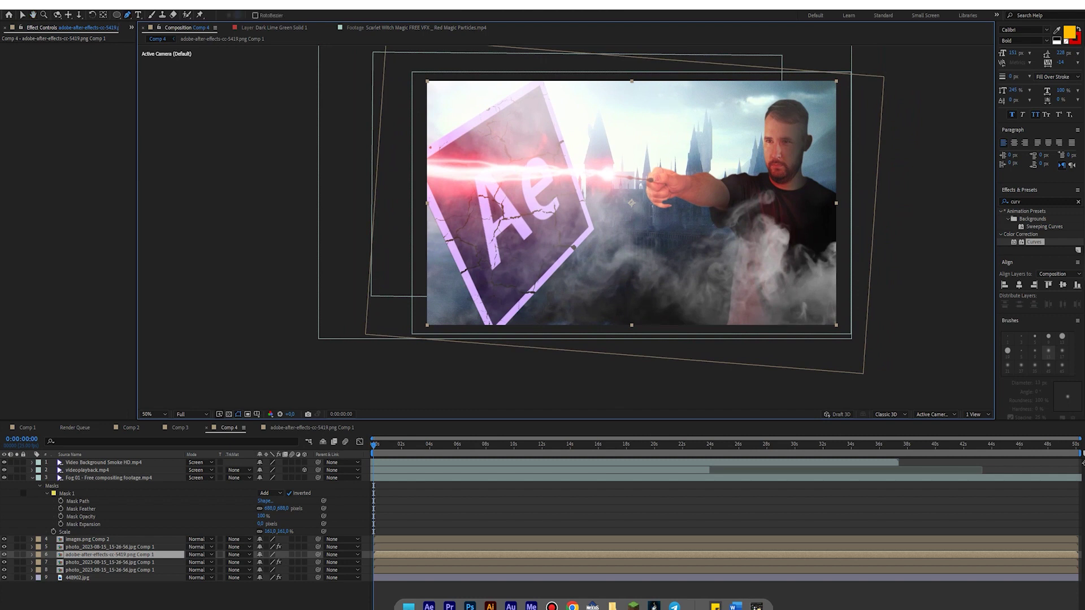
- Draw a Pen mask on the videoplayback.mp4 beam layer and set its Mask Feather to 228 px
left_click(86, 470)
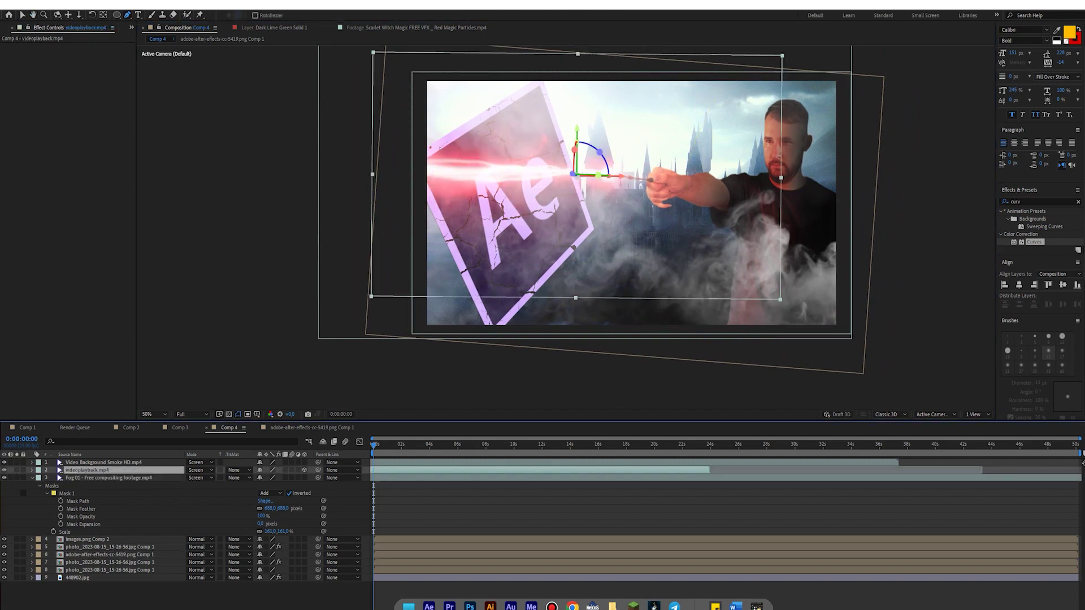
left_click(538, 147)
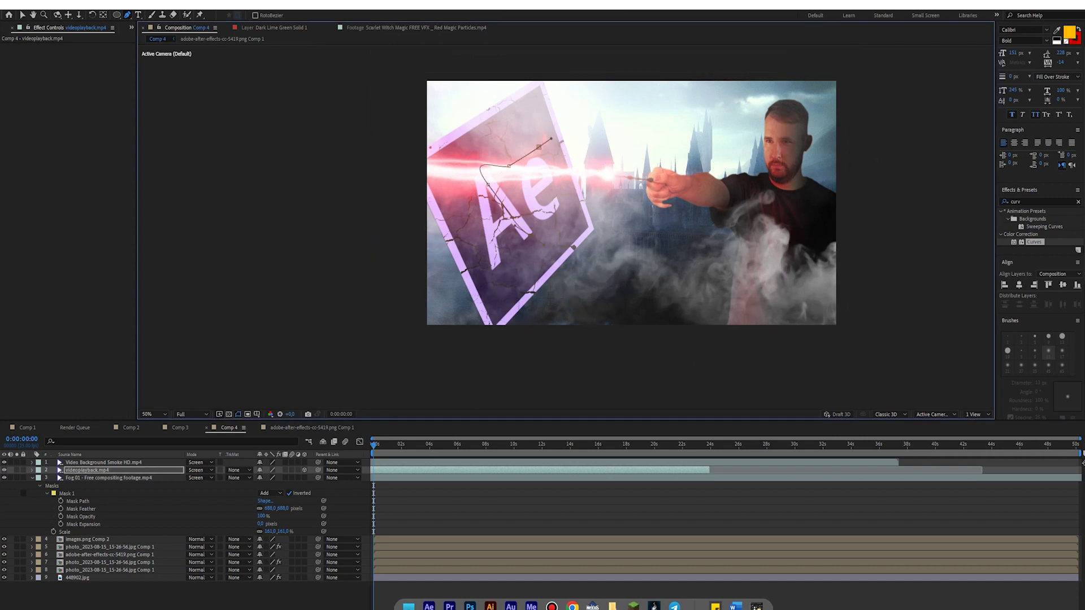
left_click(664, 94)
left_click(32, 470)
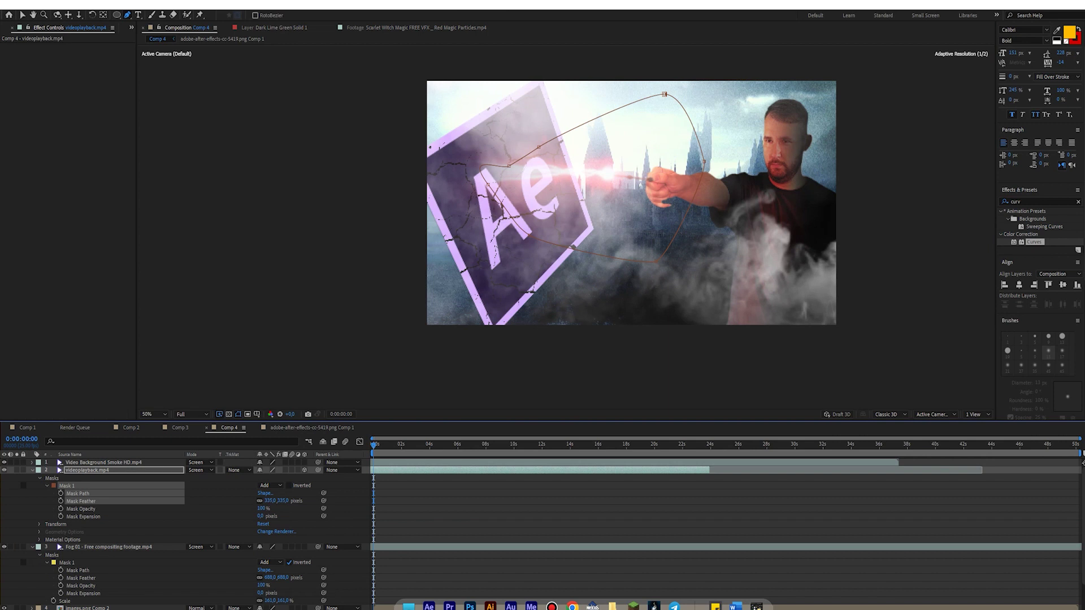
left_click_drag(508, 165, 463, 161)
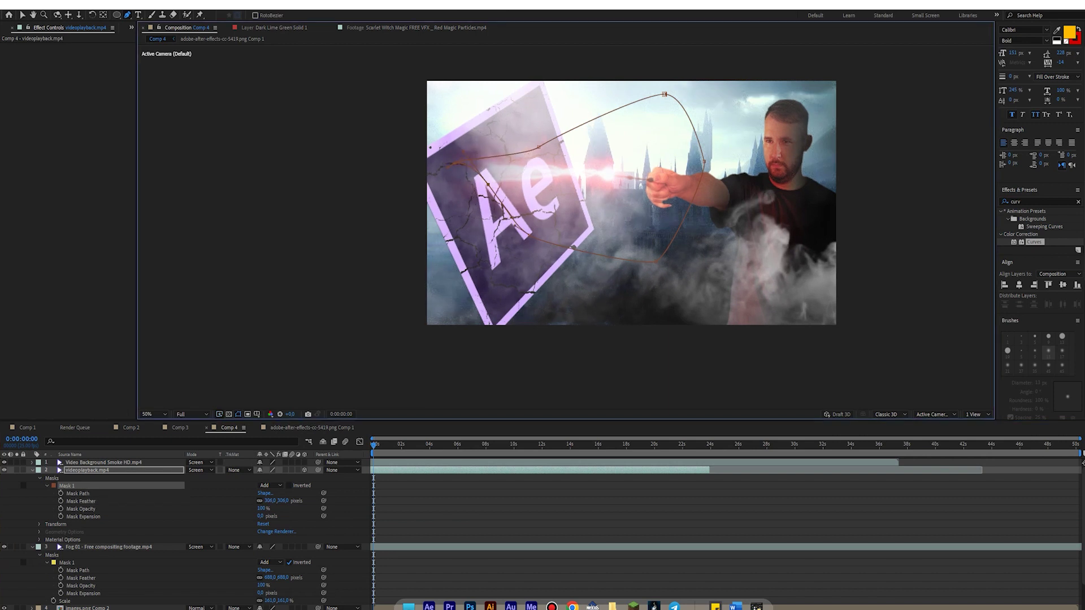
left_click_drag(278, 501, 261, 500)
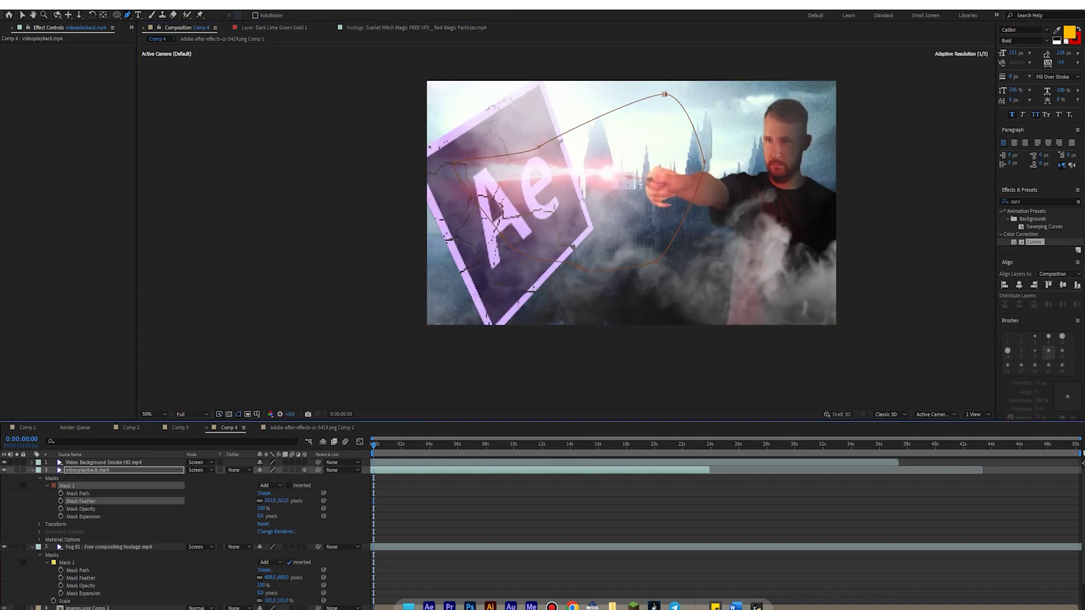
- Duplicate the videoplayback.mp4 beam layer with Ctrl+D
left_click(346, 462)
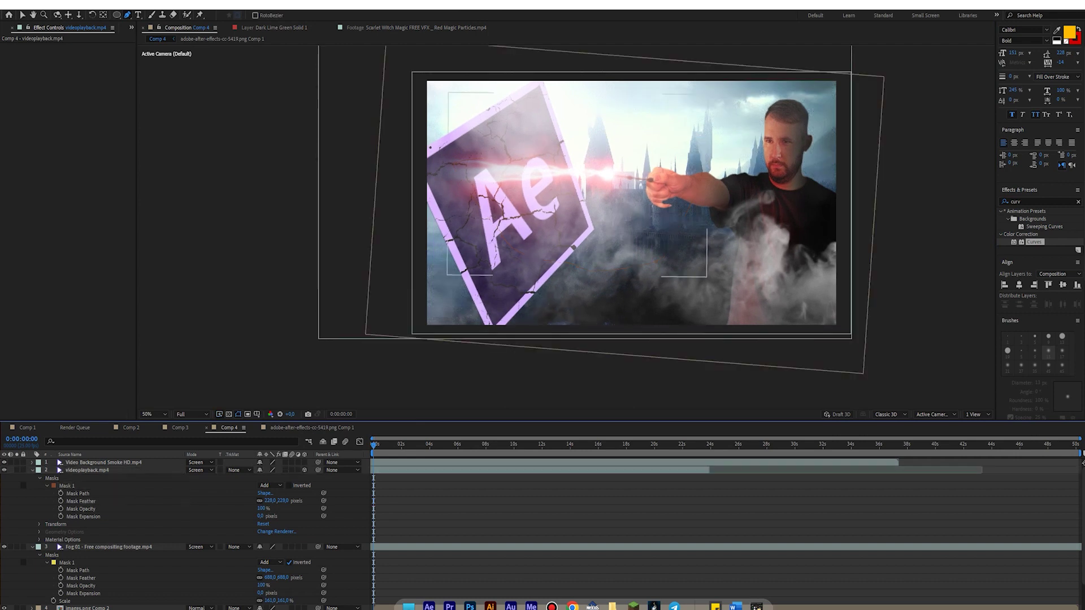
left_click(86, 470)
key("ctrl+d")
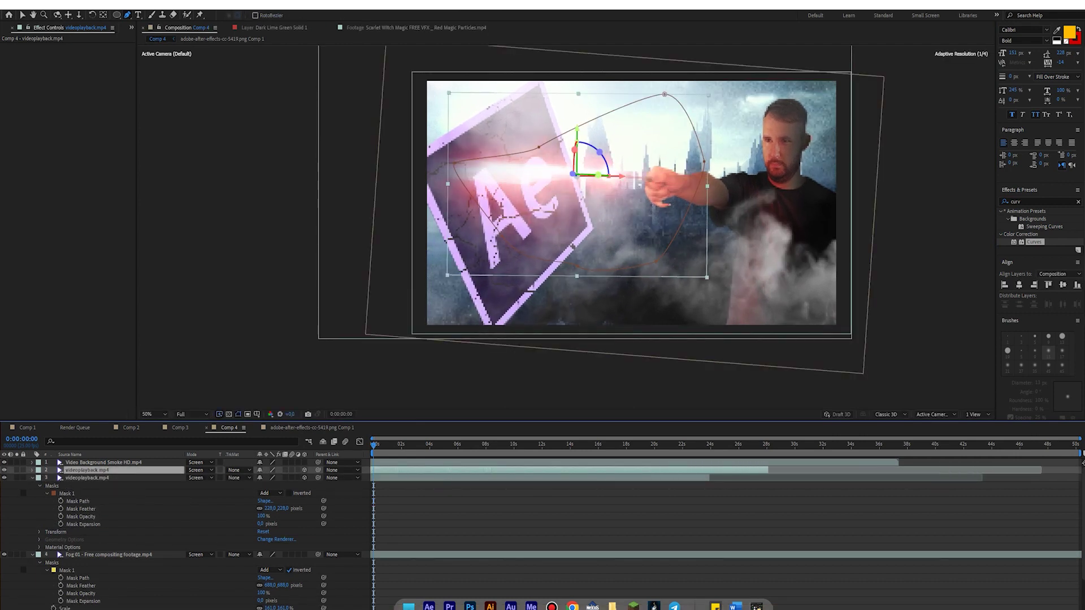
key("F2")
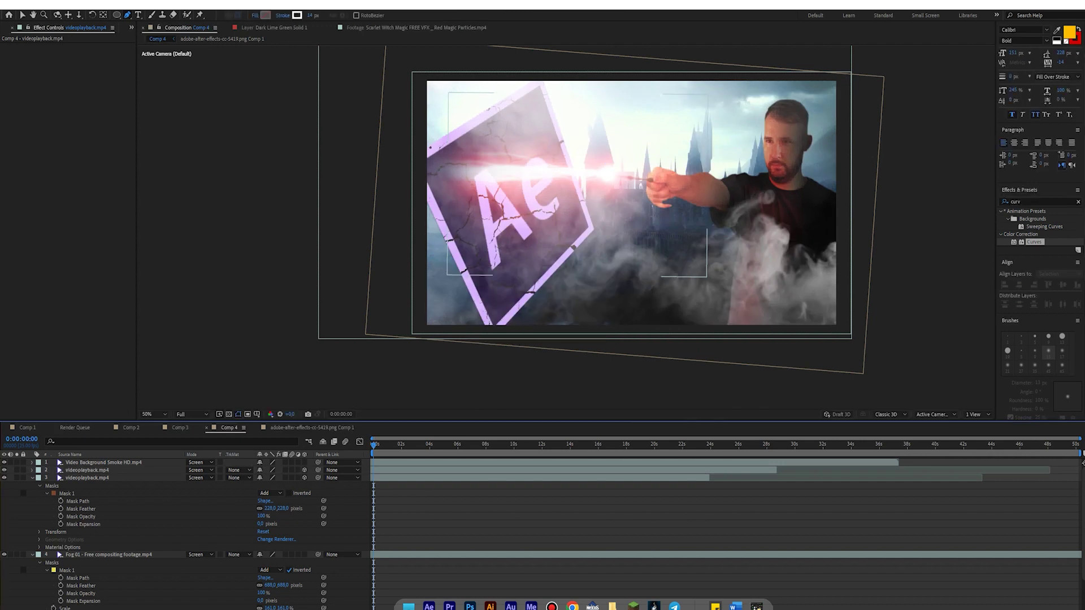
- Open the Red Magic Particles footage in its own viewer
key("ctrl+0")
key("Up")
key("Up")
key("Up")
key("Up")
key("Up")
key("Up")
key("Up")
key("Up")
key("Up")
key("Up")
key("Up")
key("Up")
key("KP_Enter")
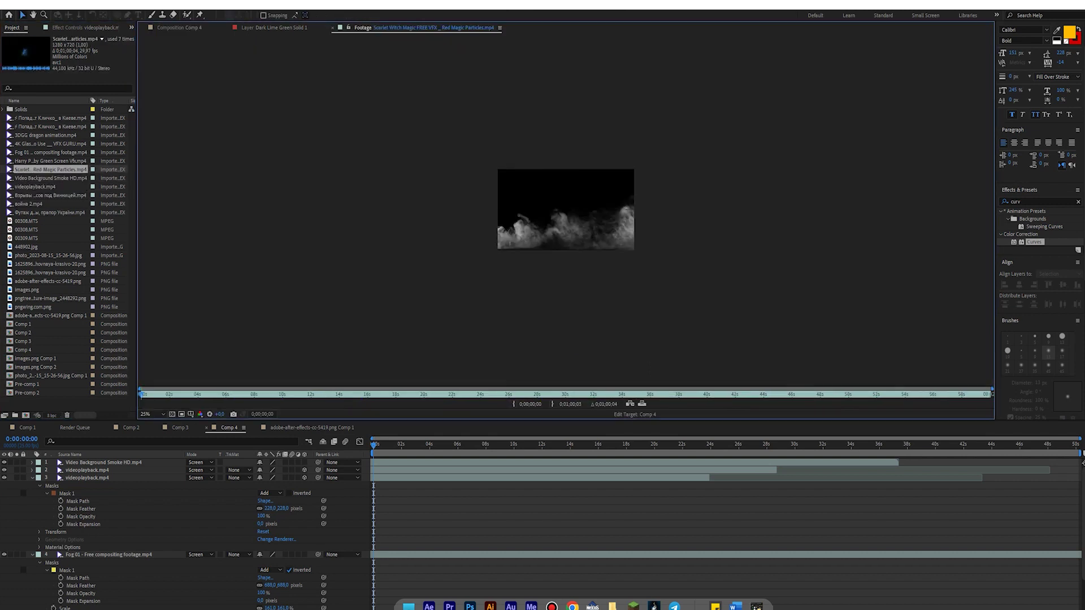
- Add the Red Magic Particles clip to Comp 4 and trim back its out point
key("Up")
key("backslash")
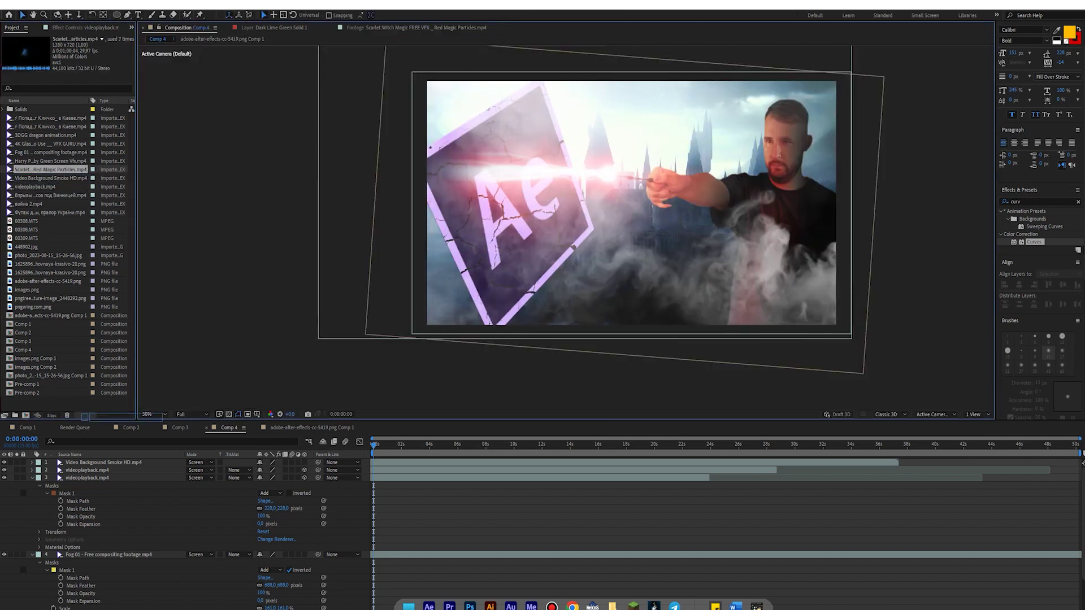
key("ctrl+slash")
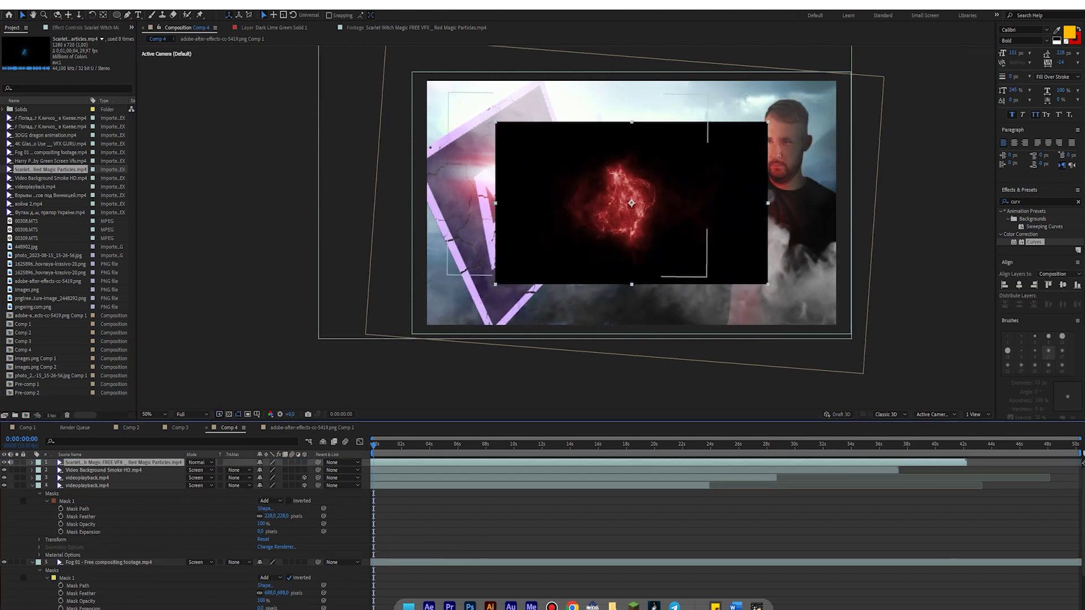
left_click_drag(678, 463, 405, 462)
mouse_move(693, 462)
left_mouse_down()
mouse_move(643, 462)
mouse_move(1022, 462)
mouse_move(1010, 462)
left_mouse_up()
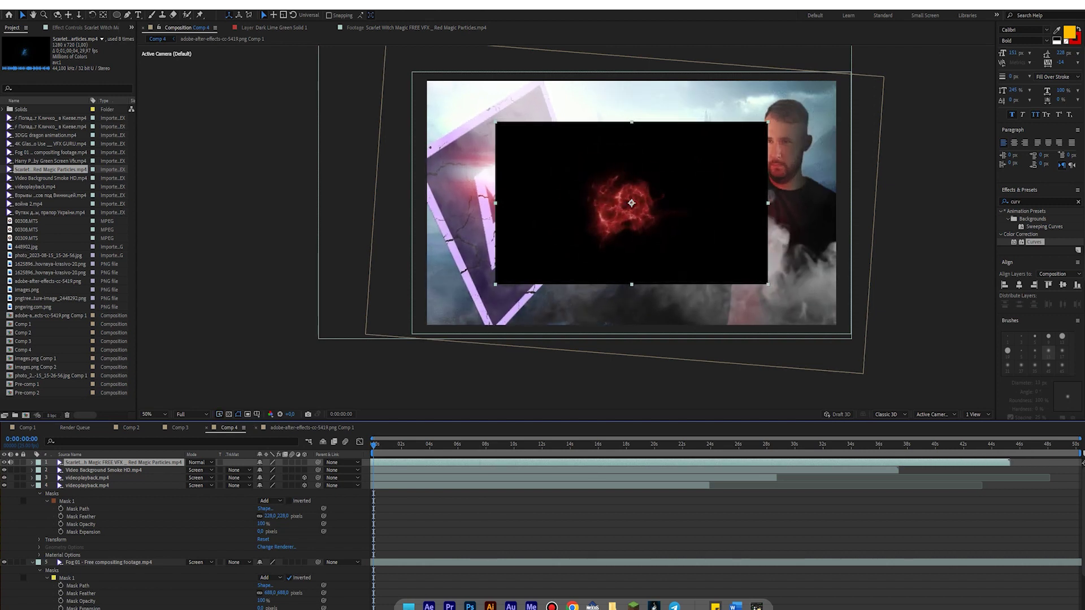
- Set the particles layer's mode to Screen and its Scale to 367%
key("s")
left_click_drag(270, 469, 294, 469)
left_click(201, 462)
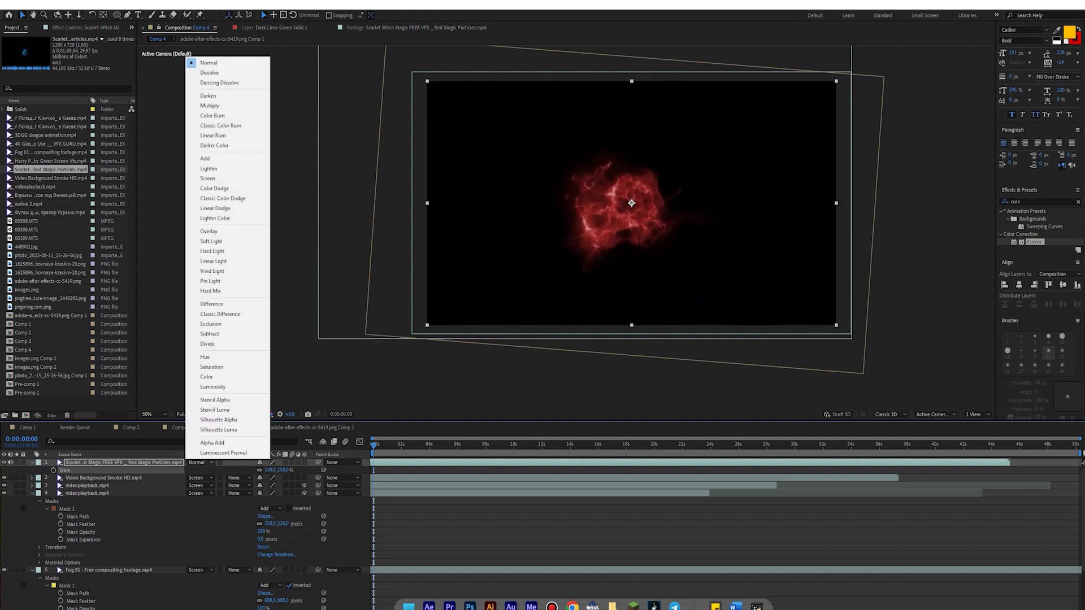
left_click(208, 178)
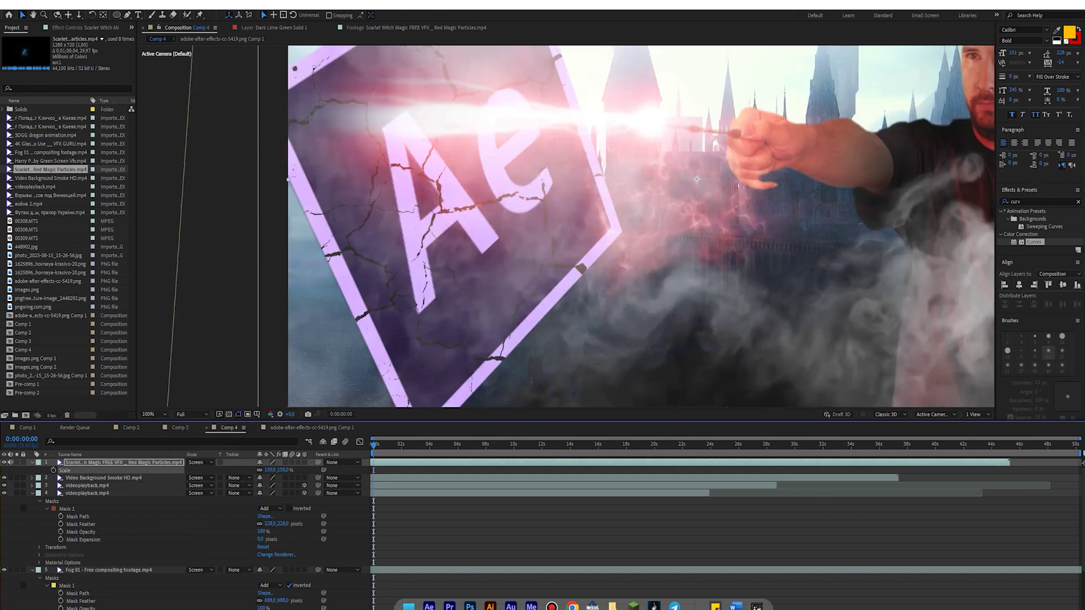
left_click_drag(696, 180, 829, 199)
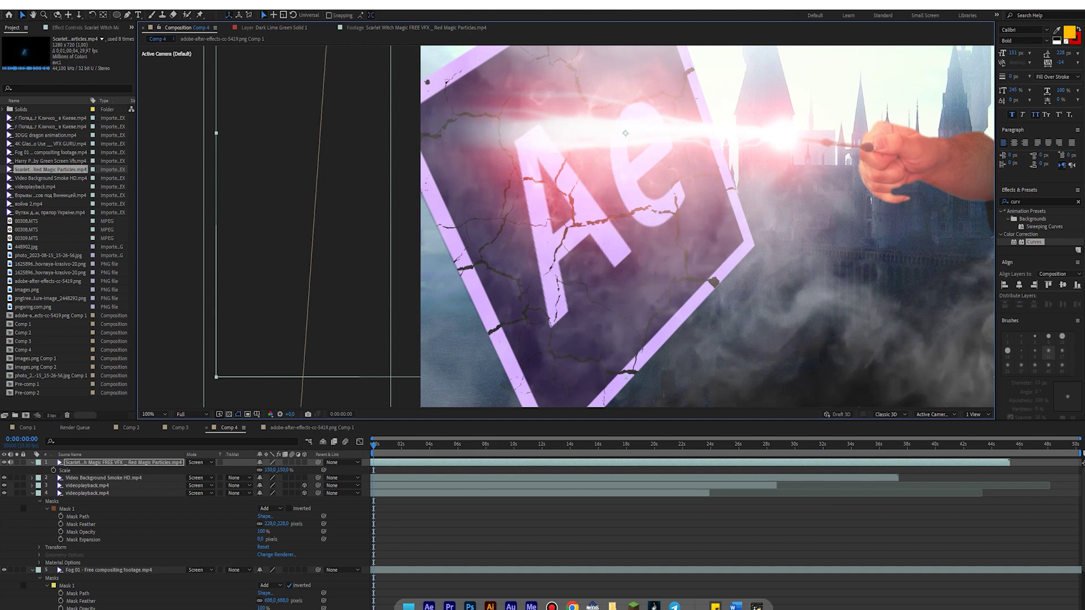
left_click_drag(270, 469, 305, 469)
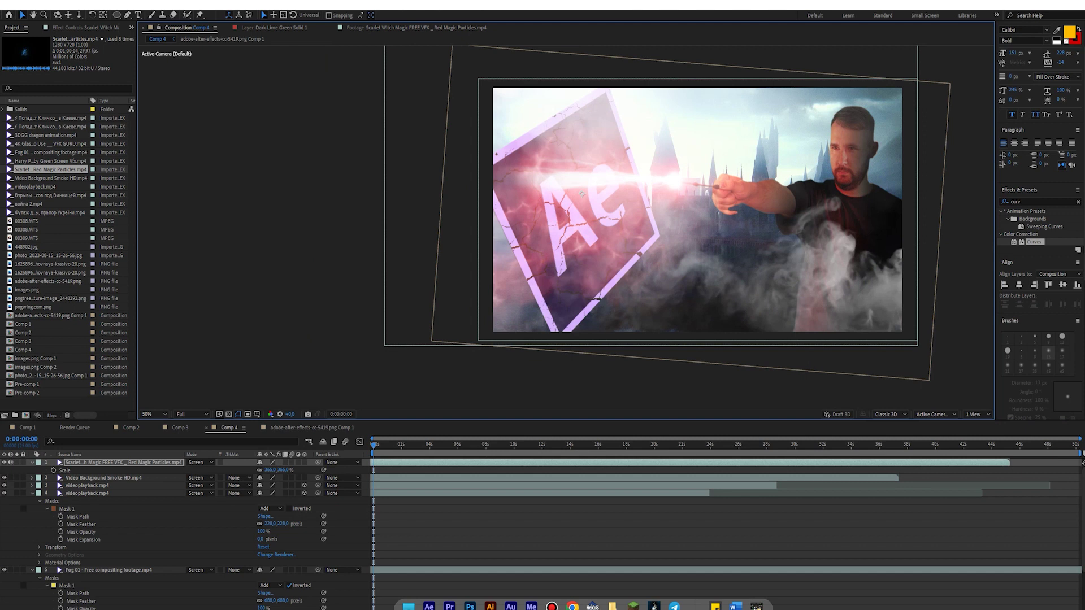
scroll(597, 161, "down", 1)
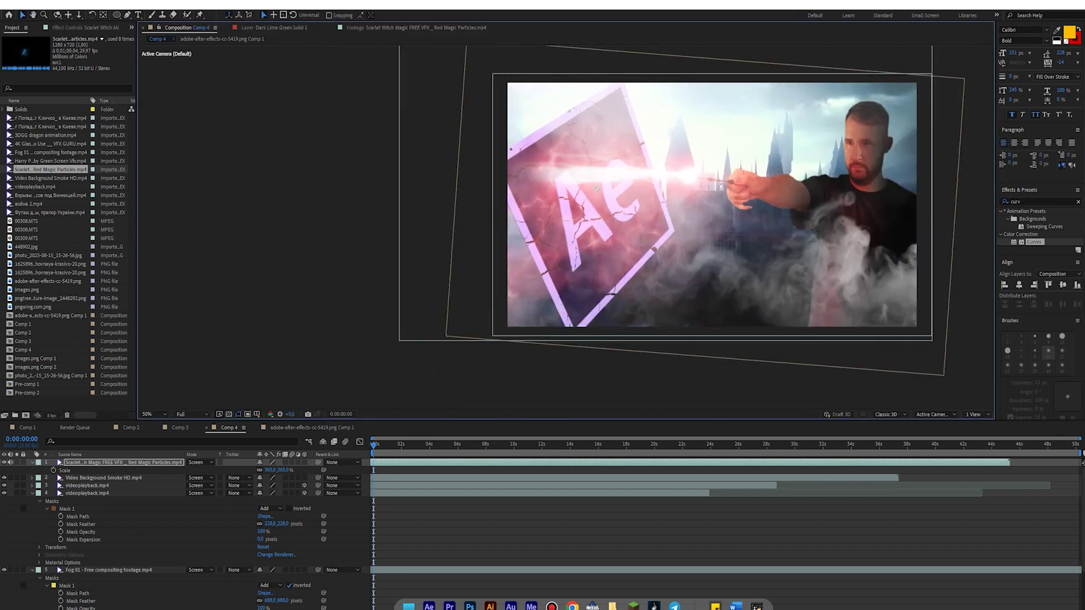
- Scale the 448992.jpg castle background up to 151% and nudge its position slightly
key("s")
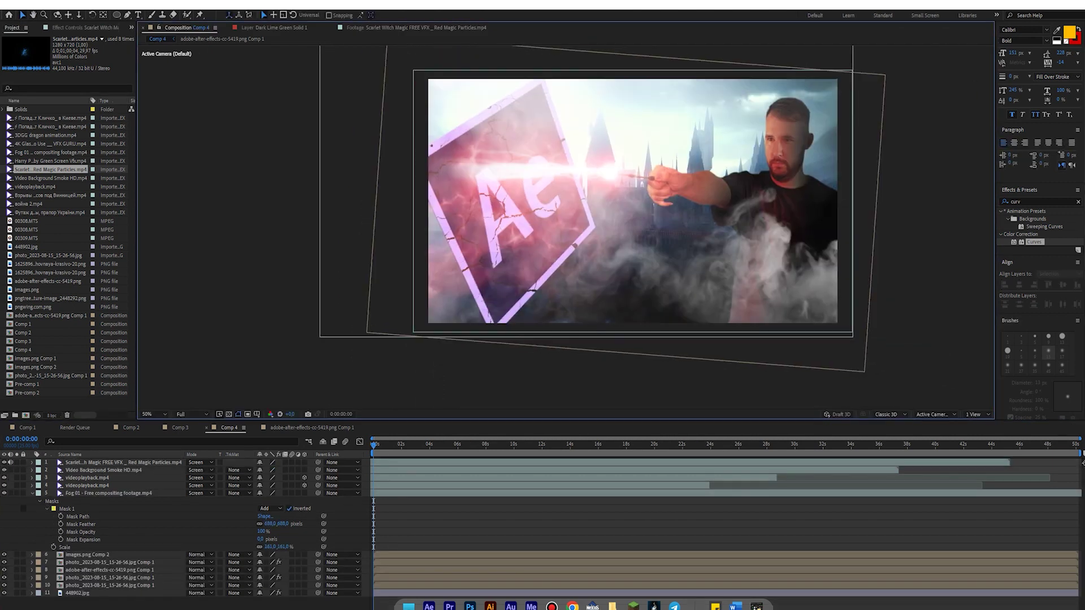
left_click(113, 593)
left_click(17, 592)
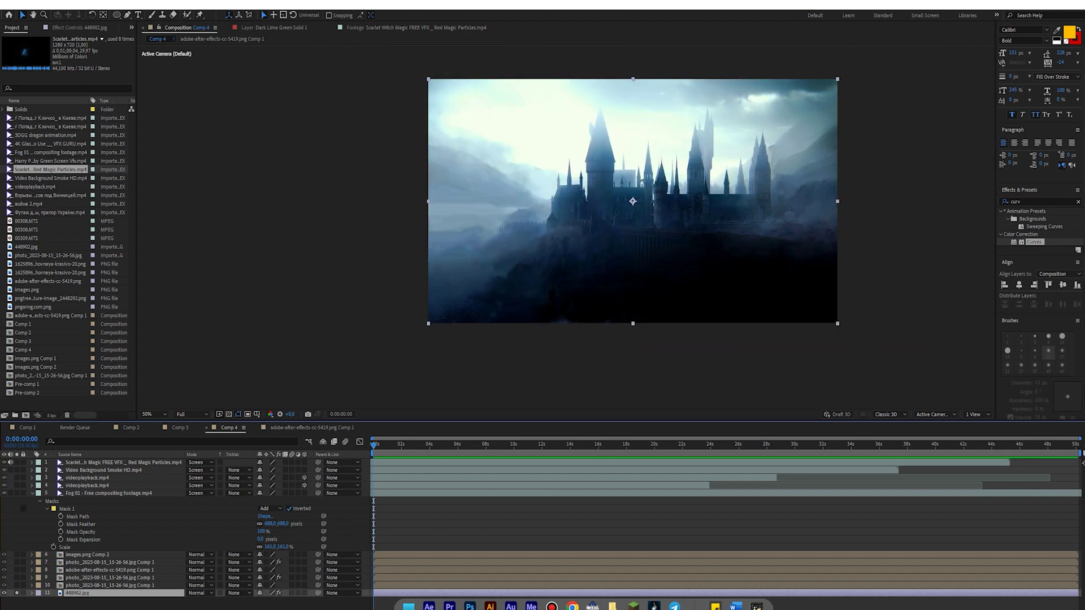
left_click(17, 593)
left_click_drag(271, 600, 299, 600)
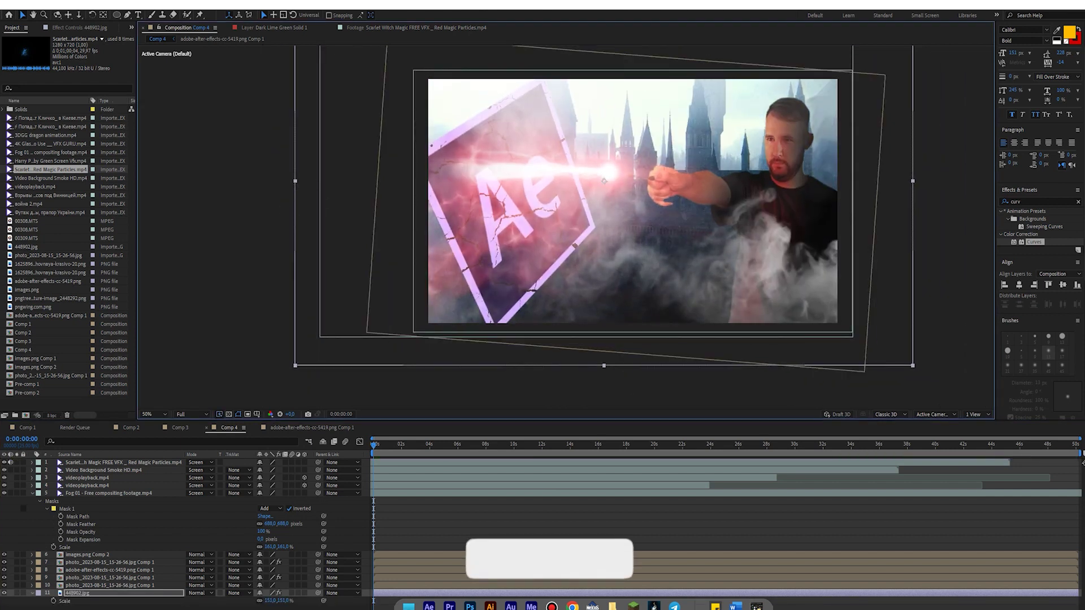
left_click_drag(627, 184, 632, 190)
- Lower the 448992.jpg background's opacity, then select layer 3 videoplayback.mp4
left_click(390, 604)
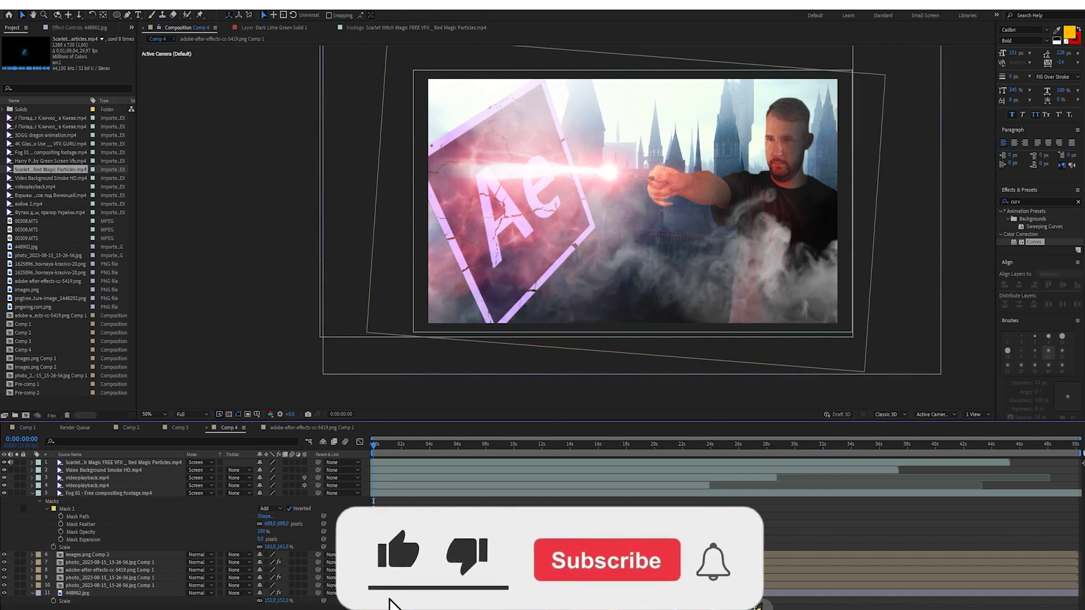
scroll(170, 536, "down", 2)
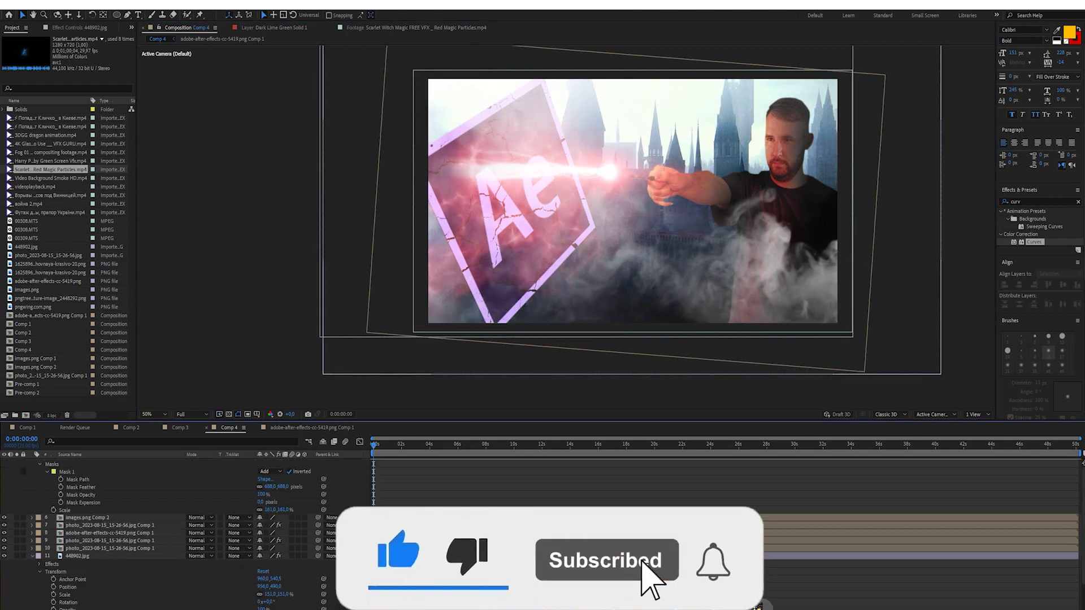
left_click_drag(261, 609, 243, 609)
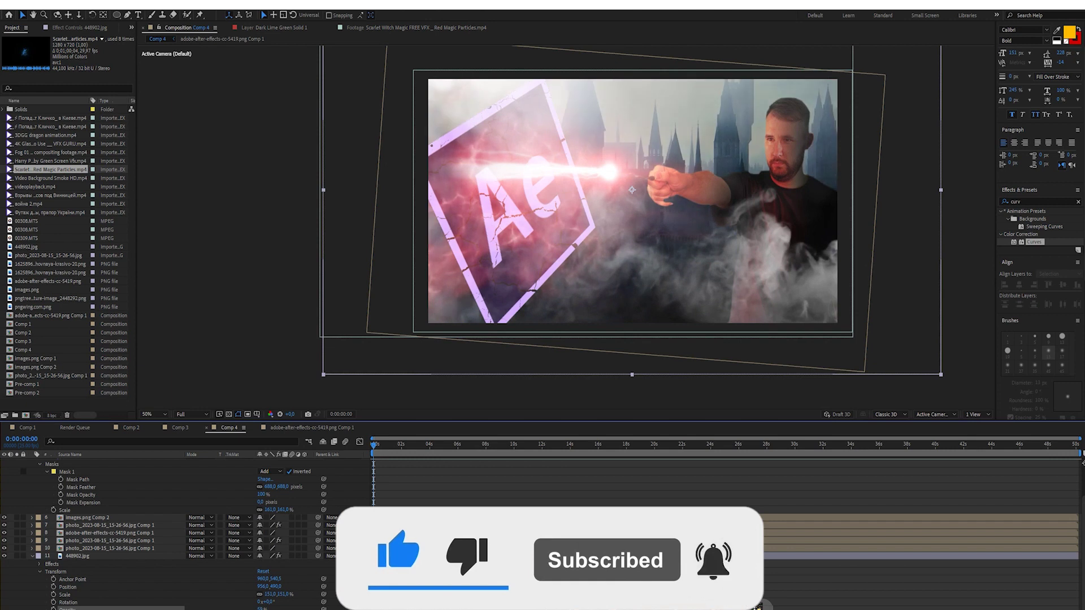
left_click(38, 556)
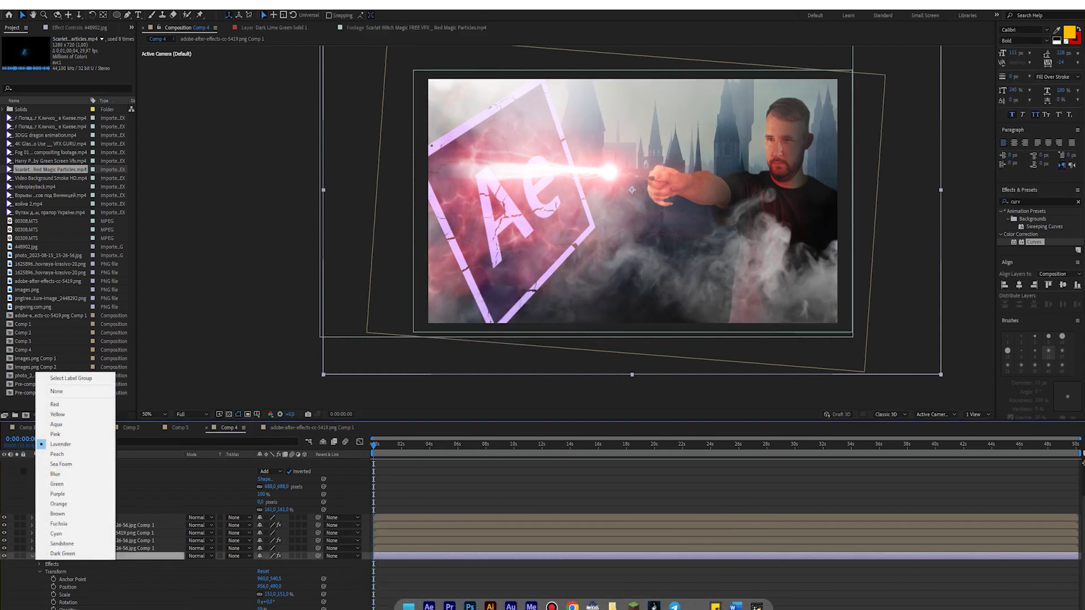
scroll(170, 509, "up", 5)
left_click(85, 478)
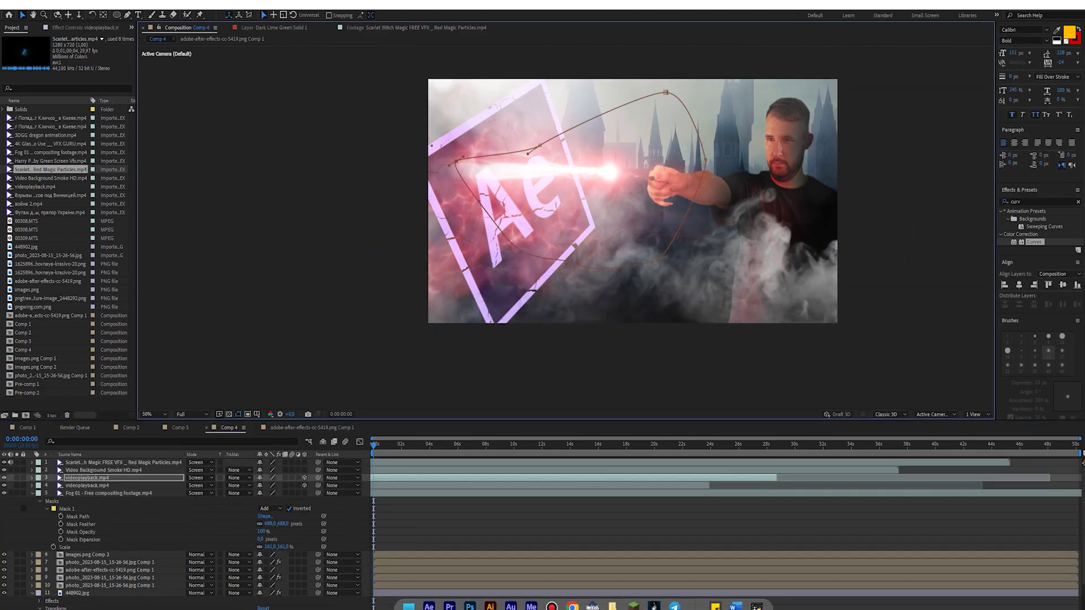
- Drag a Mask 1 vertex to reshape the mask on the videoplayback.mp4 layer
left_click_drag(456, 162, 571, 173)
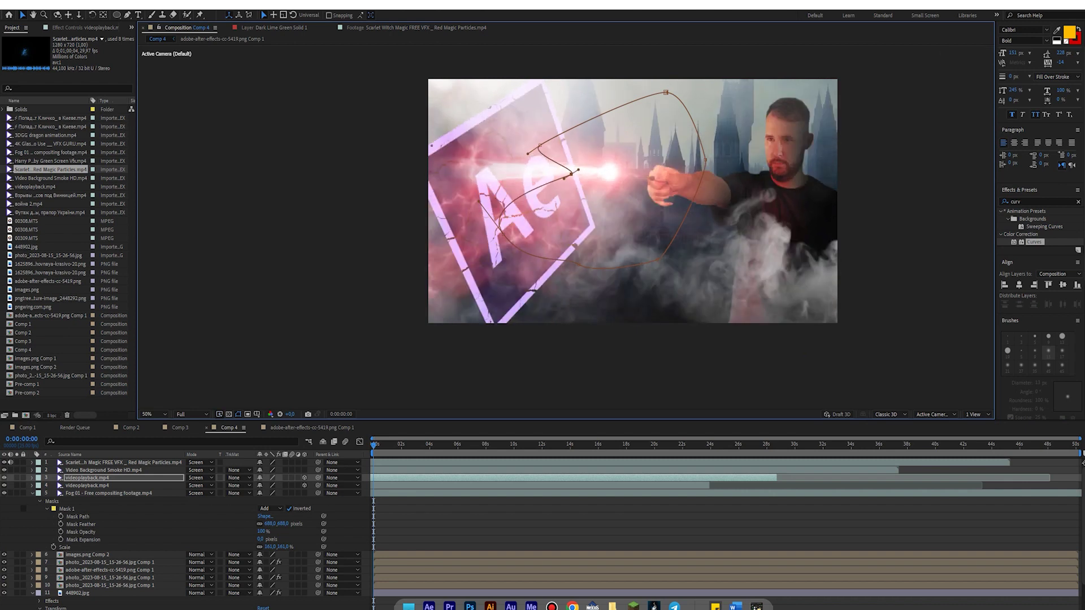
left_click(571, 174)
left_click(17, 477)
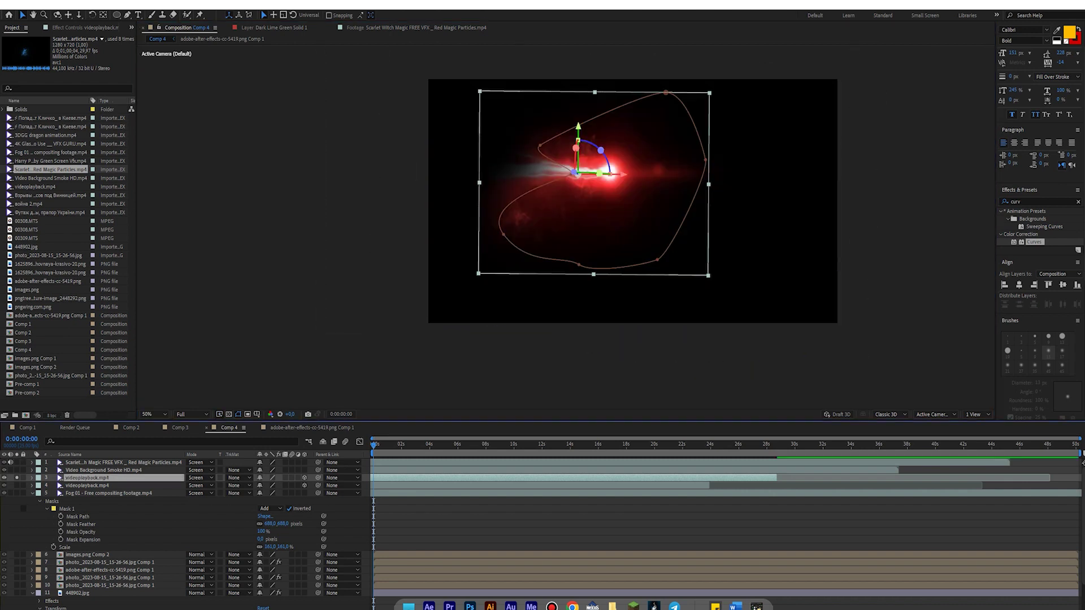
left_click(17, 478)
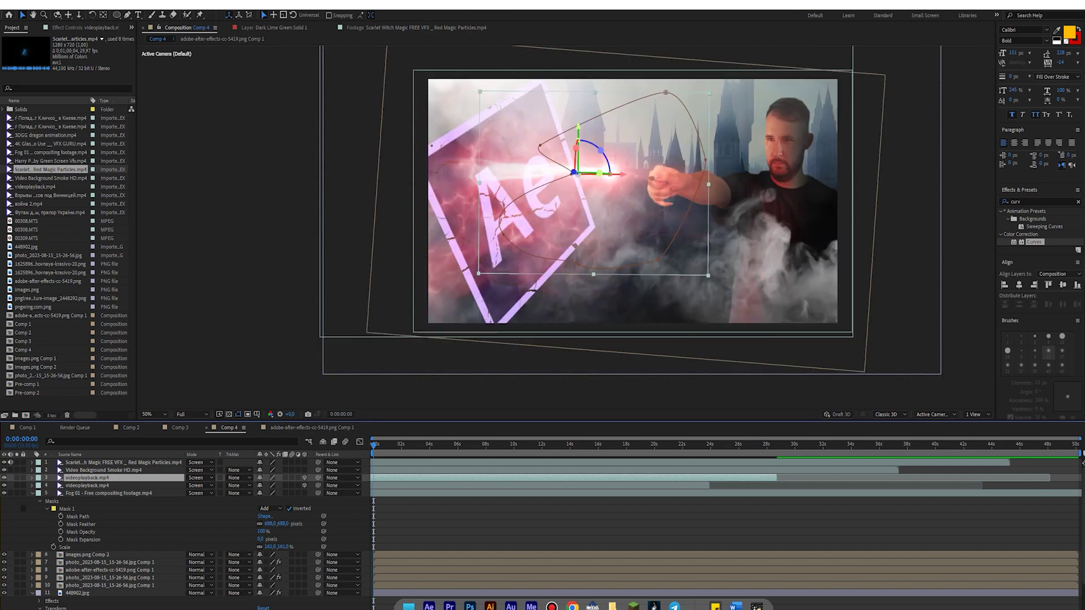
scroll(583, 230, "up", 4)
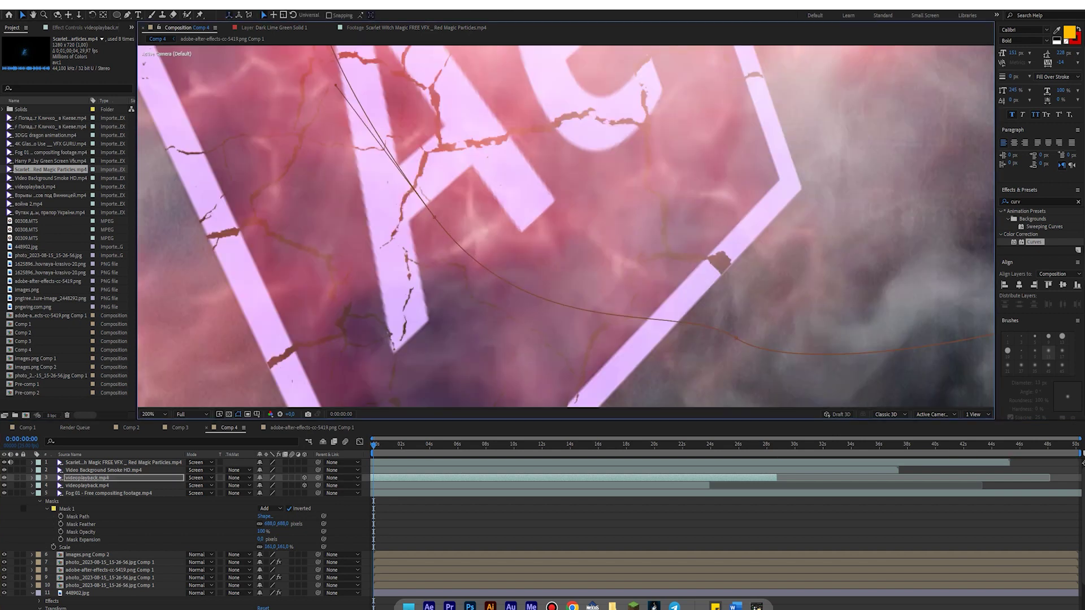
scroll(520, 288, "down", 2)
- Rotate the beam layer about -5° to line up with the wand, then zoom back to 50%
key("w")
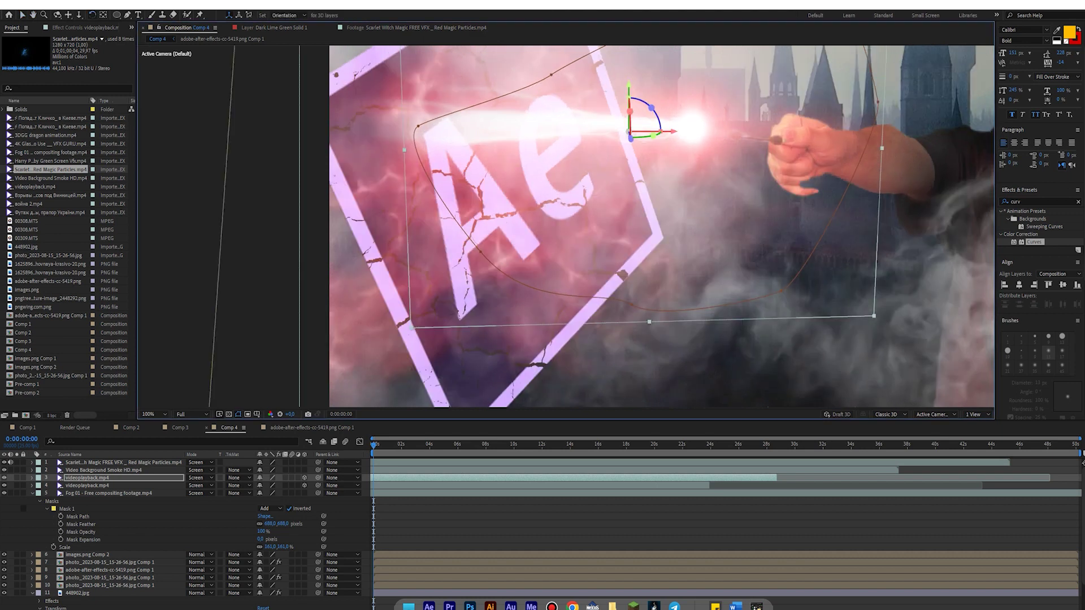
left_click(17, 478)
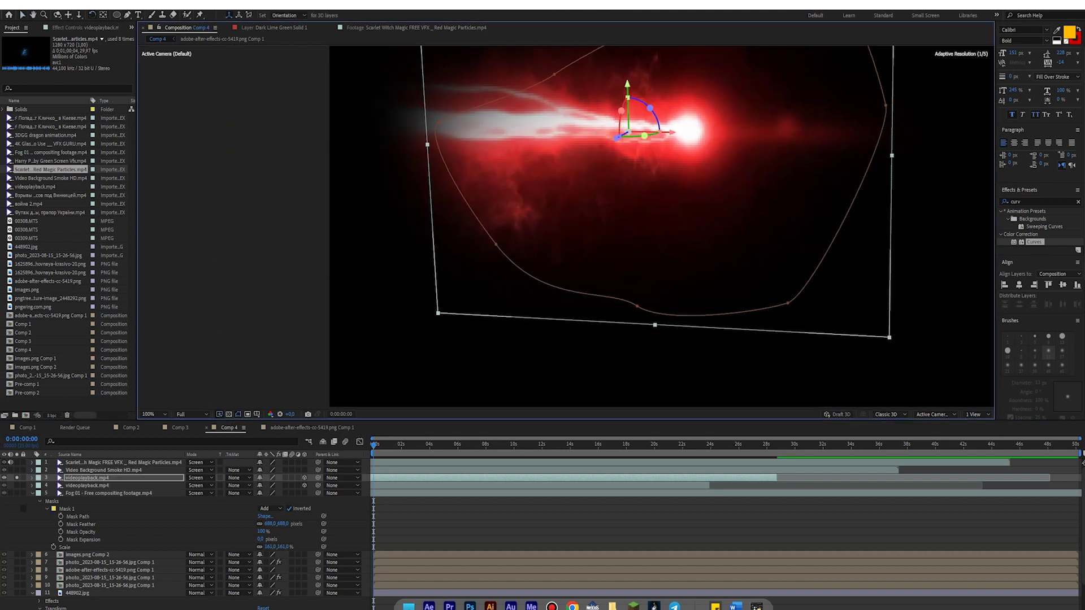
mouse_move(650, 108)
left_mouse_down()
mouse_move(636, 136)
mouse_move(652, 107)
left_mouse_up()
key("v")
key("comma")
key("comma")
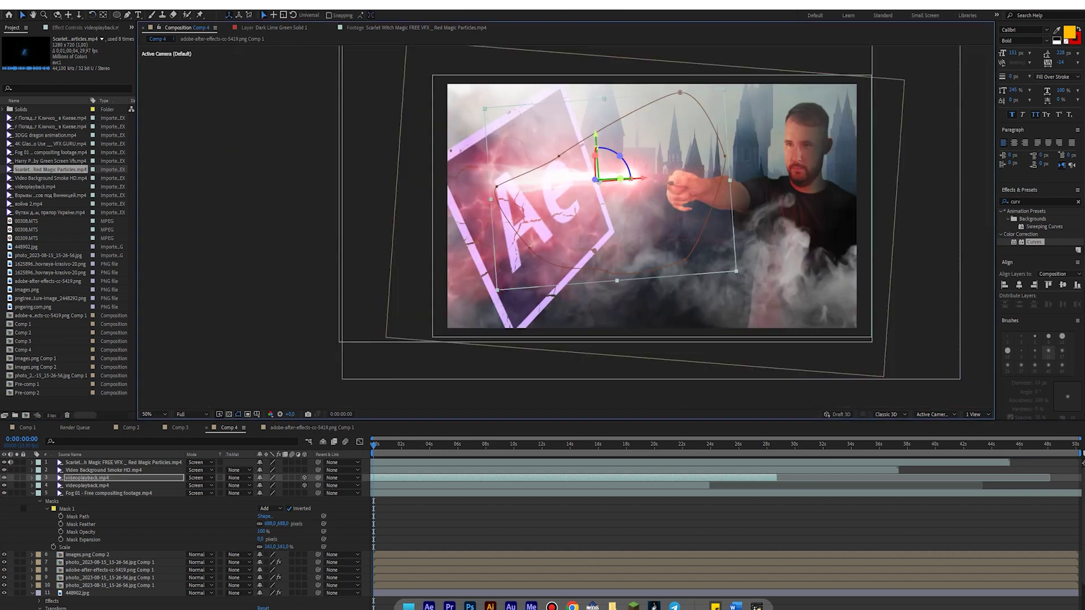
- Select the lower videoplayback.mp4 layer, then the Fog 01 layer
key("ctrl+Down")
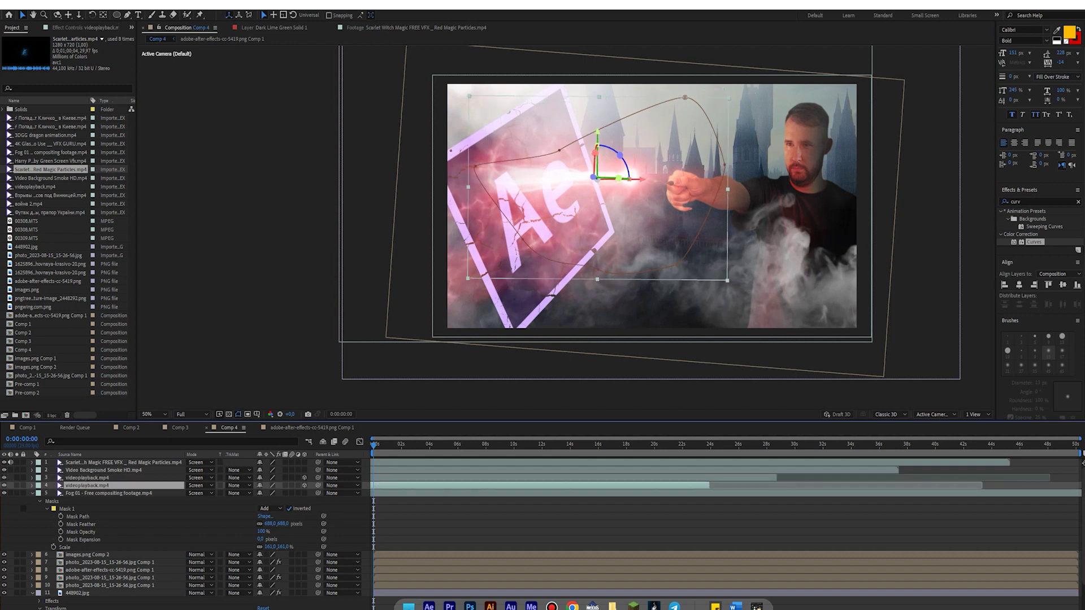
key("Return")
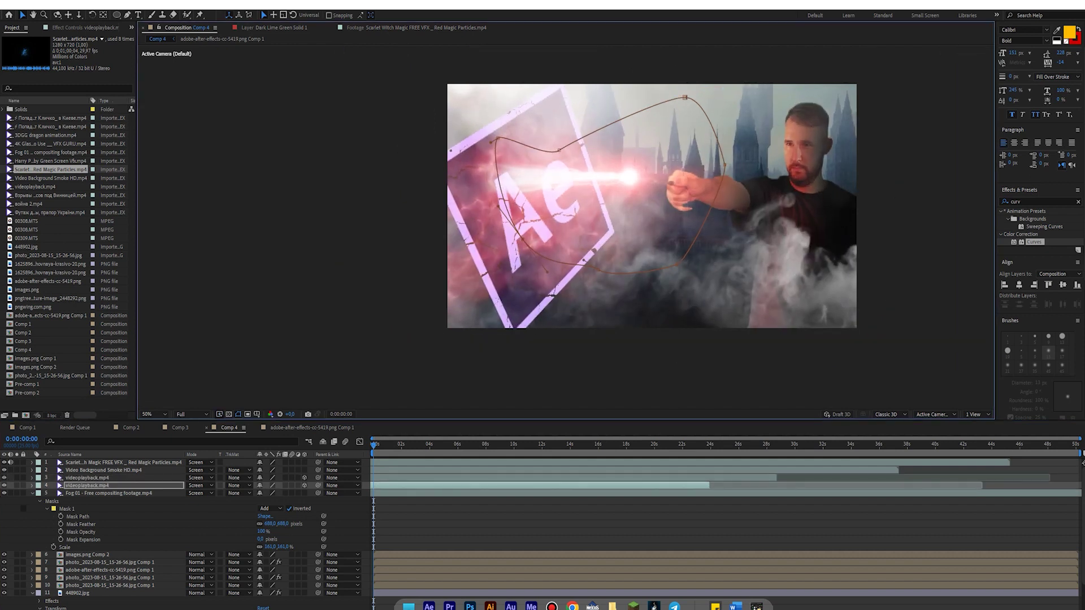
left_click(107, 493)
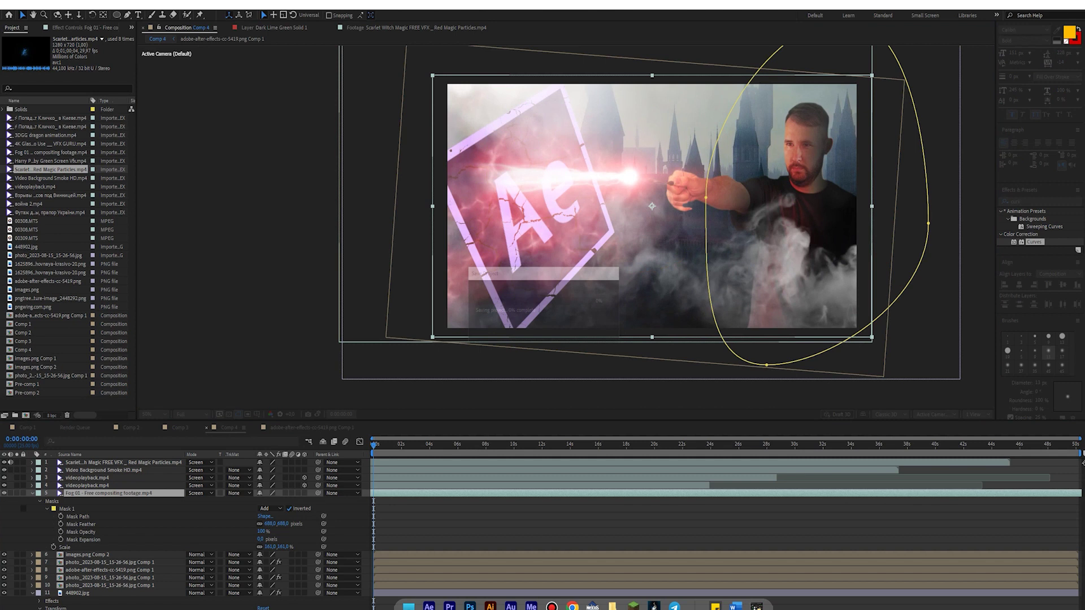
left_click_drag(650, 207, 608, 205)
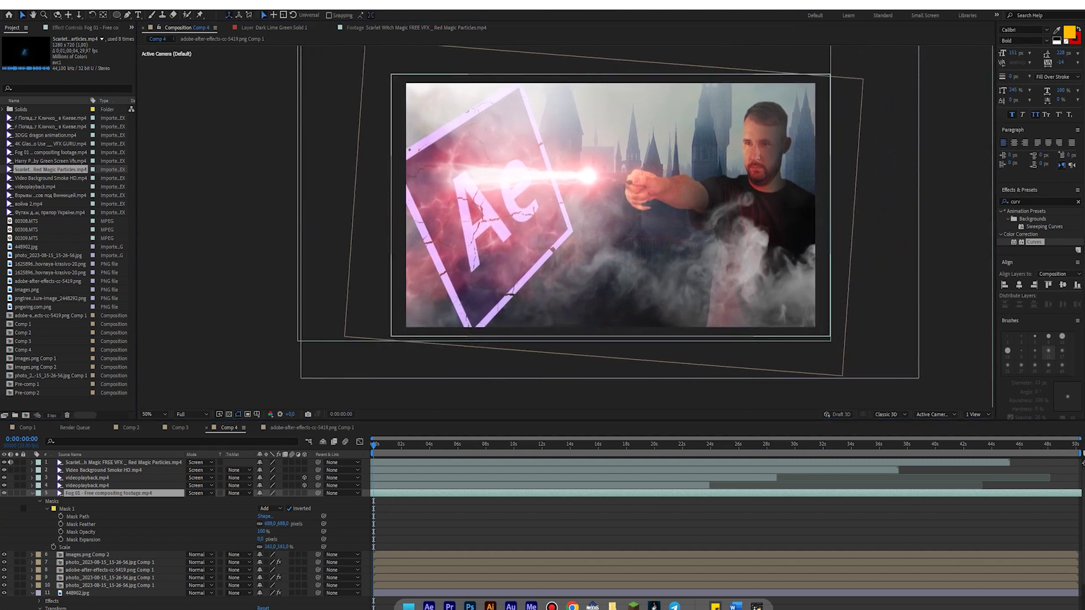
key("F2")
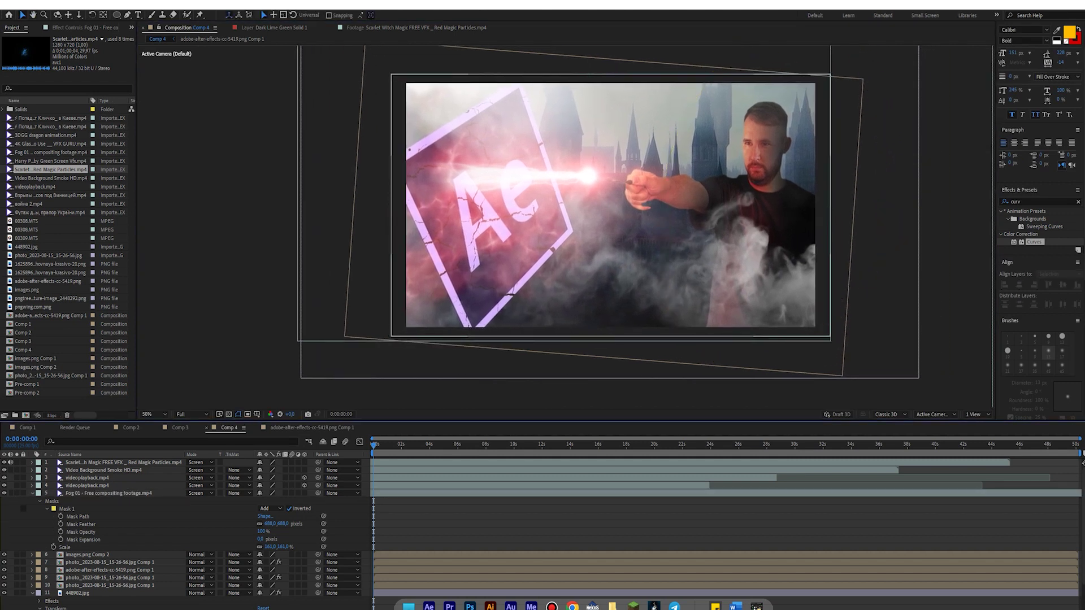
- Add an Adjustment Layer with Curves, dragging the black point right and bending the midpoint slightly
right_click(388, 400)
mouse_move(441, 406)
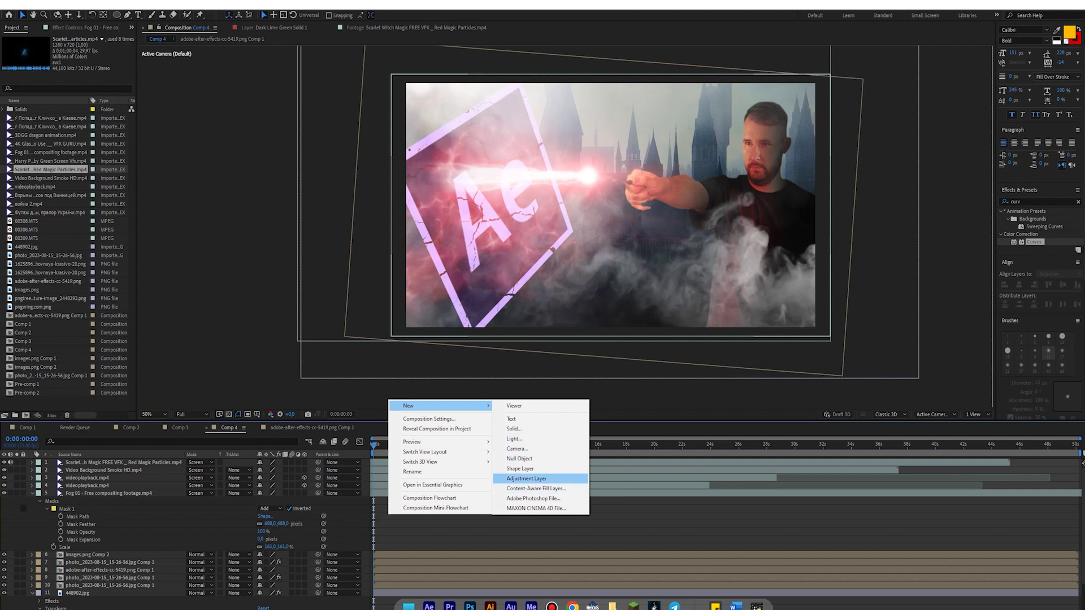
left_click(526, 478)
double_click(1034, 242)
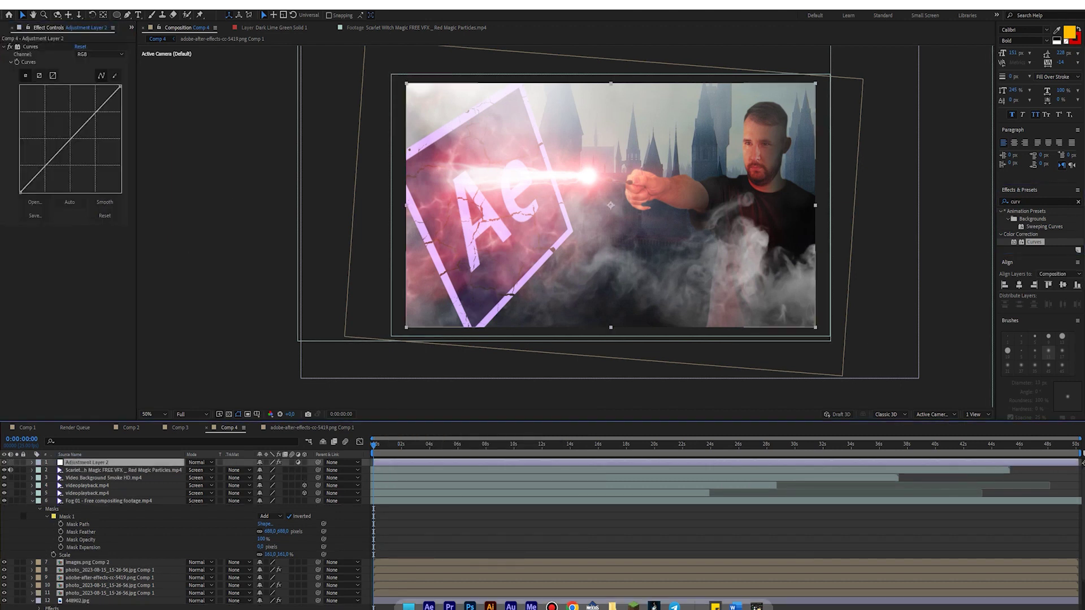
left_click_drag(20, 193, 27, 192)
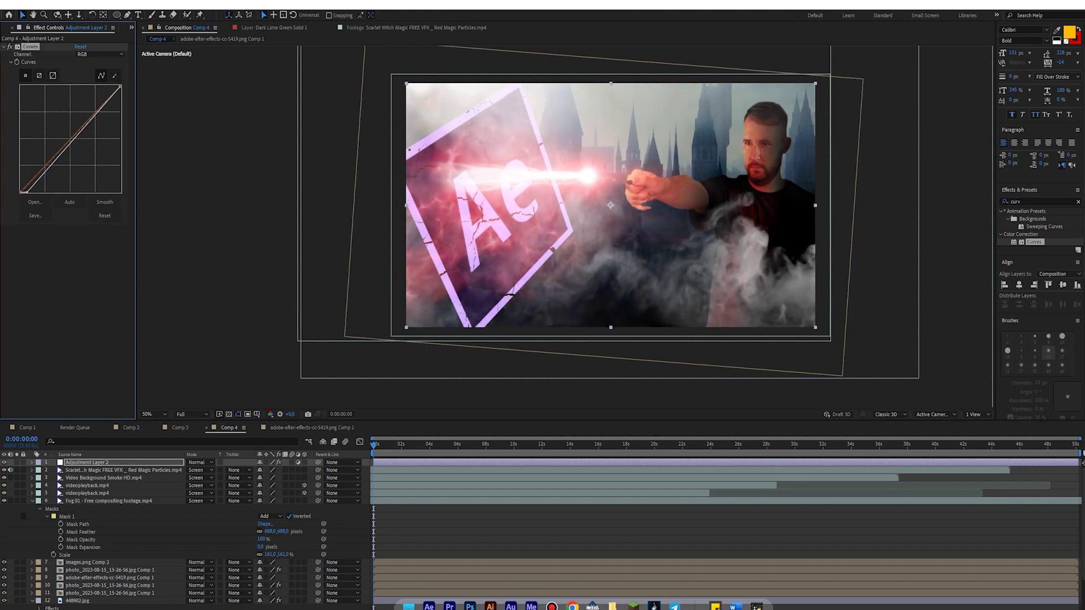
left_click_drag(82, 126, 87, 128)
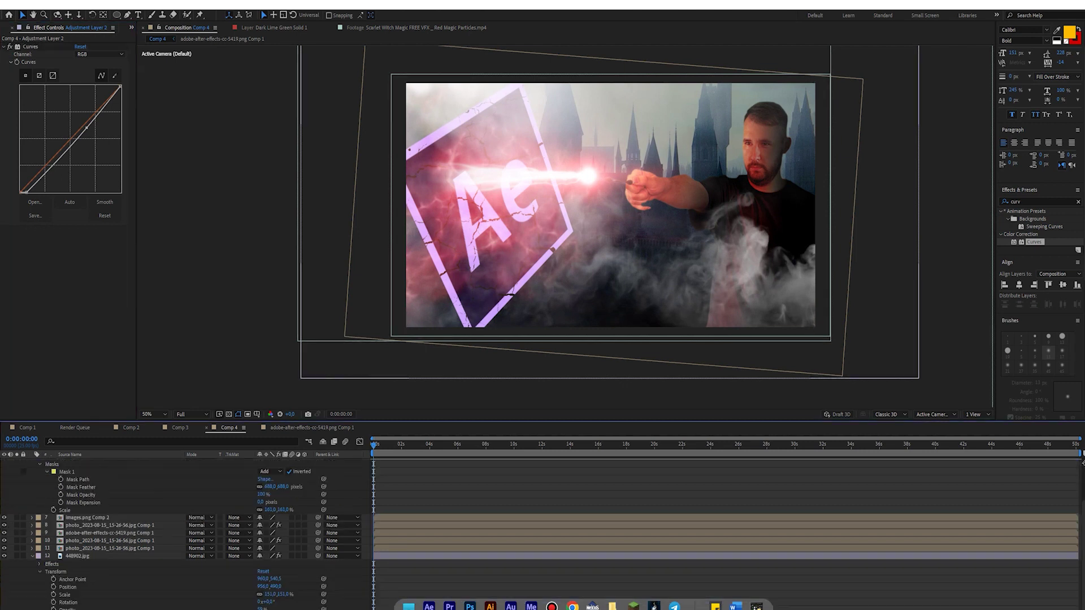
- Make layer 11's photo visible and briefly solo layer 10 to check it
left_click(108, 593)
left_click(107, 500)
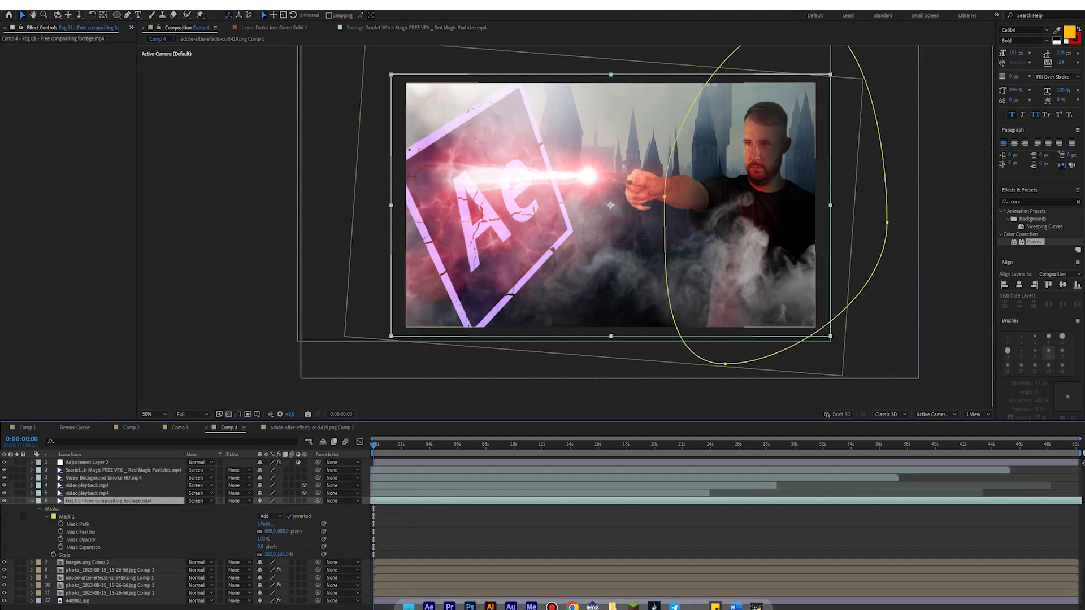
left_click(87, 562)
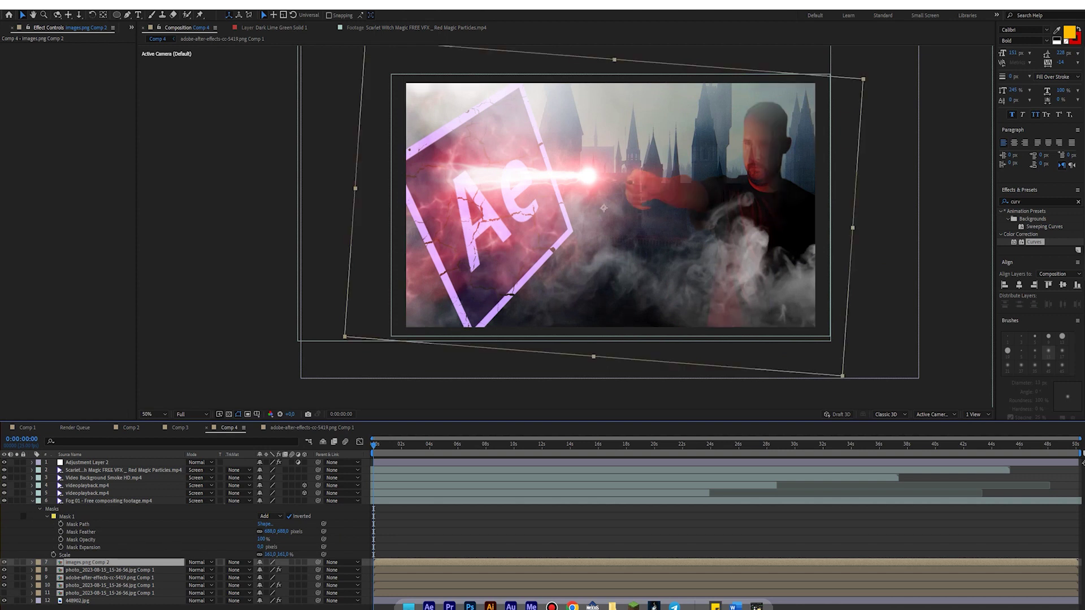
left_click(4, 593)
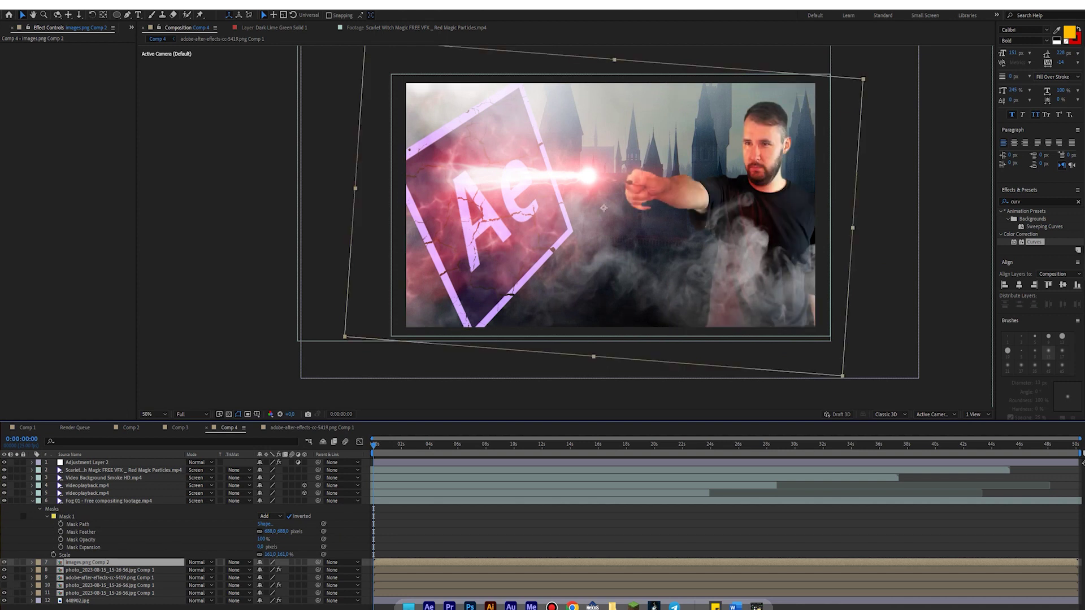
left_click(108, 586)
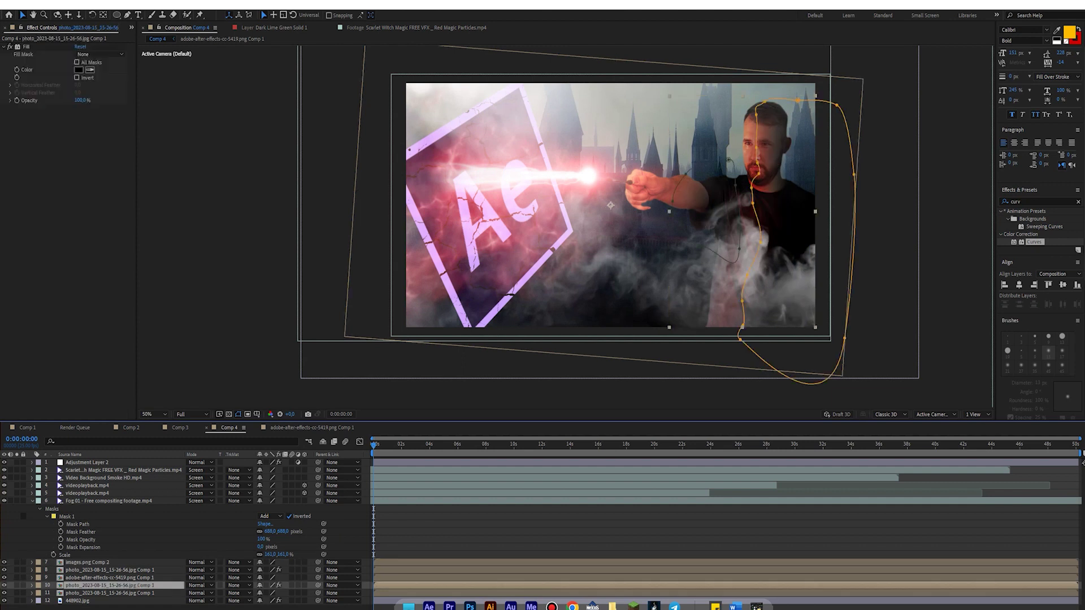
left_click(17, 585)
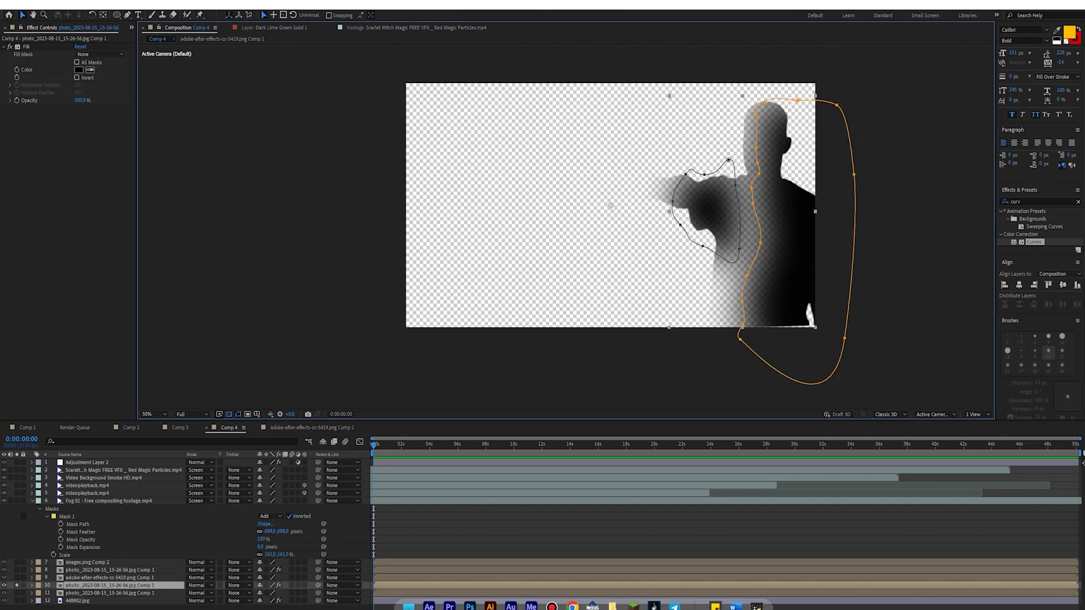
left_click(17, 585)
- Set layer 10's Mask 1 to Feather 230, Expansion 3 px and Mask Opacity 52%
left_click(31, 585)
scroll(186, 536, "down", 3)
mouse_move(276, 540)
left_mouse_down()
mouse_move(300, 540)
mouse_move(243, 556)
mouse_move(259, 556)
left_mouse_up()
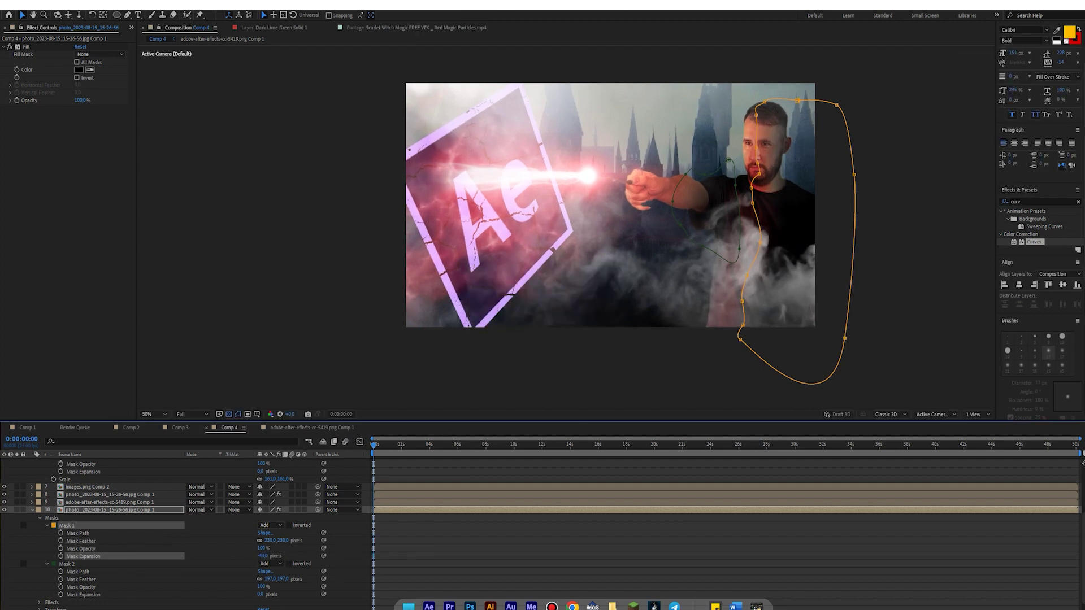
left_click_drag(260, 556, 280, 556)
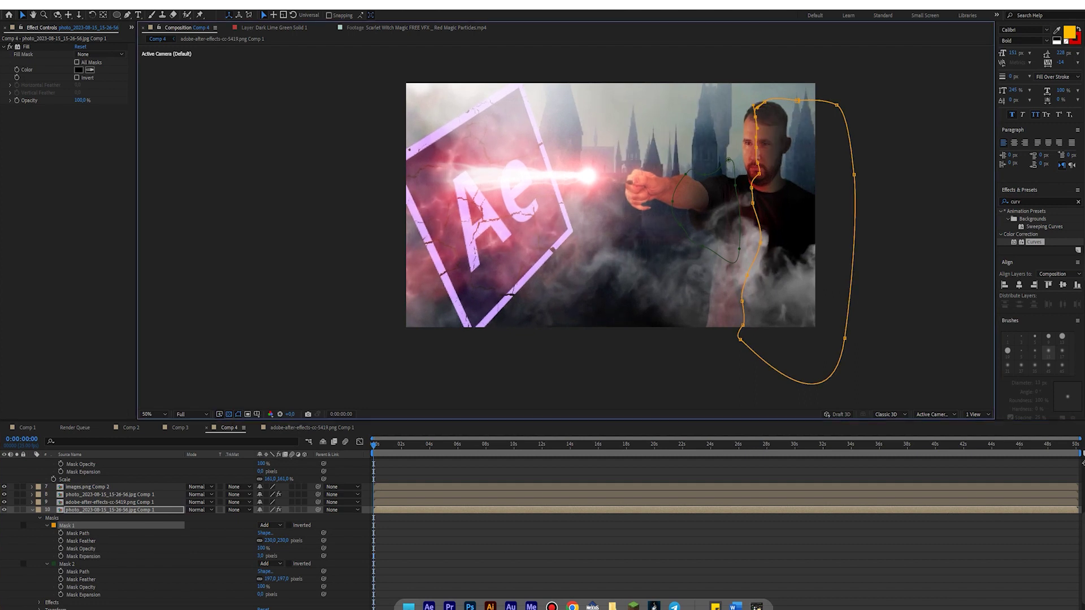
left_click_drag(261, 548, 243, 548)
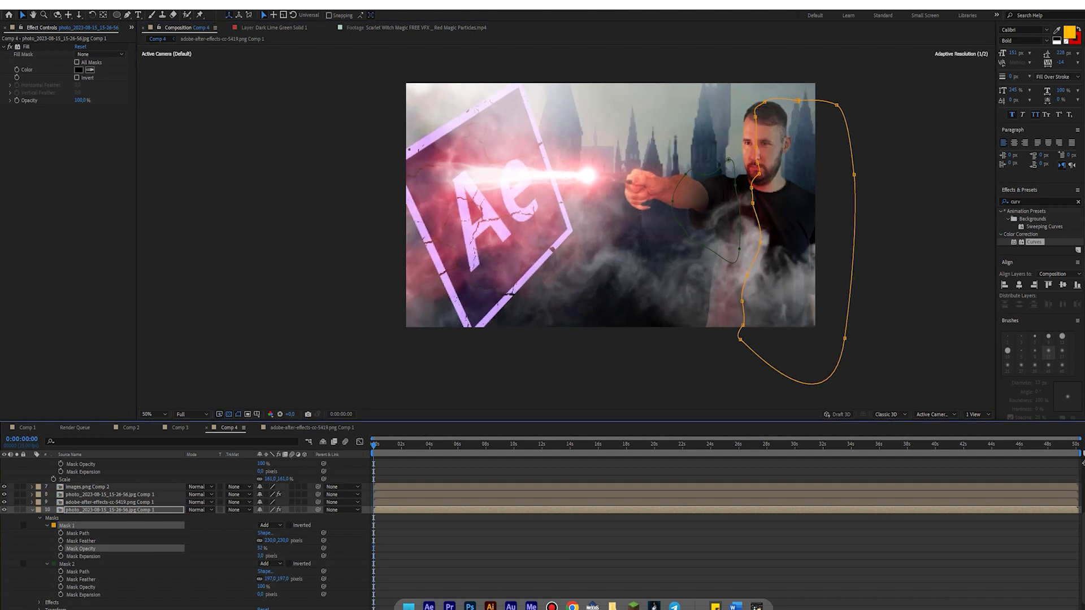
left_click_drag(505, 197, 506, 207)
left_click(506, 207)
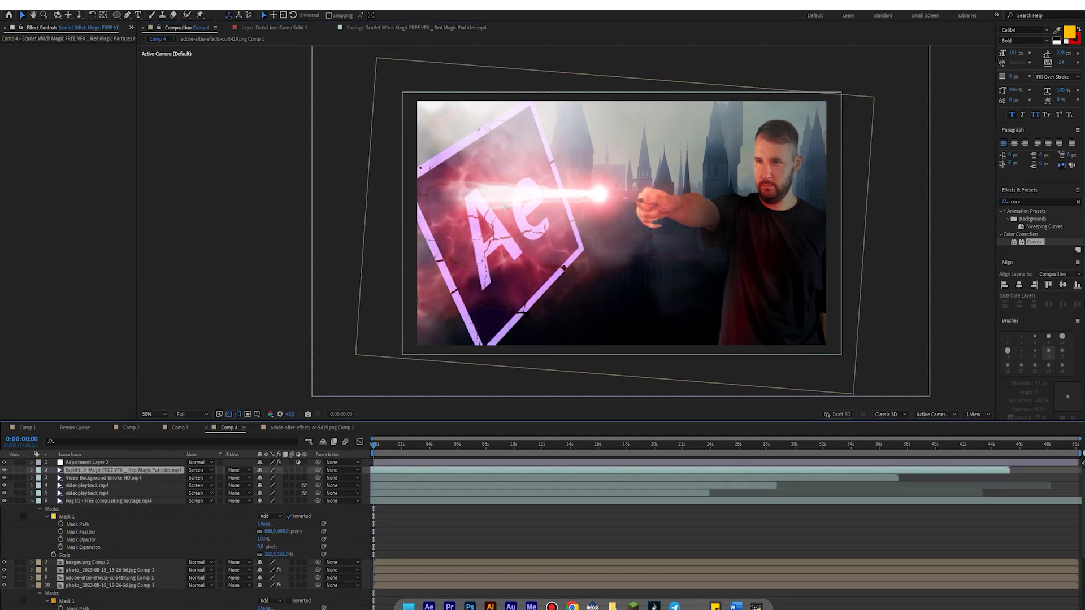
- Trim the Video Background Smoke HD layer's out point earlier, then drag it partly back
key("ctrl+Down")
mouse_move(898, 477)
left_mouse_down()
mouse_move(722, 478)
mouse_move(972, 477)
mouse_move(746, 478)
left_mouse_up()
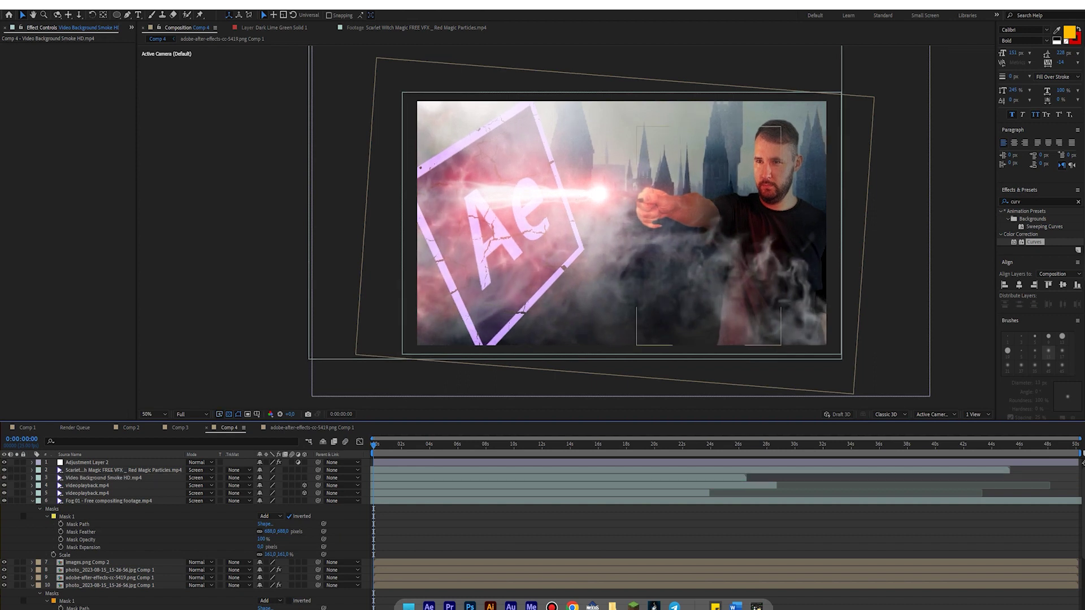
mouse_move(746, 477)
left_mouse_down()
mouse_move(865, 477)
mouse_move(799, 478)
mouse_move(850, 477)
left_mouse_up()
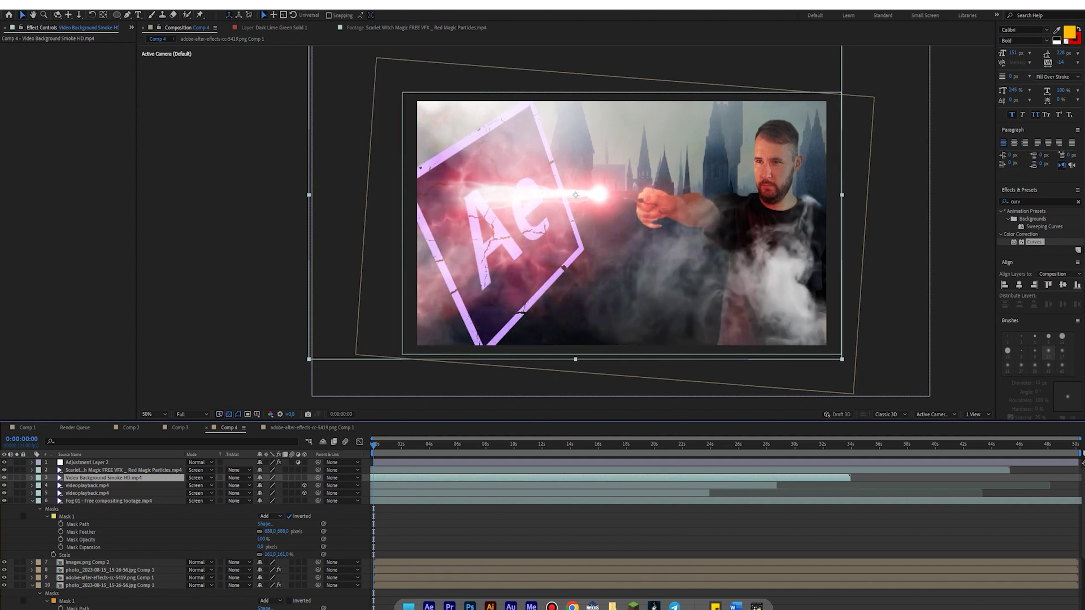
- Maximize the Composition panel and zoom the viewer to 100%
key("grave")
scroll(542, 317, "up", 2)
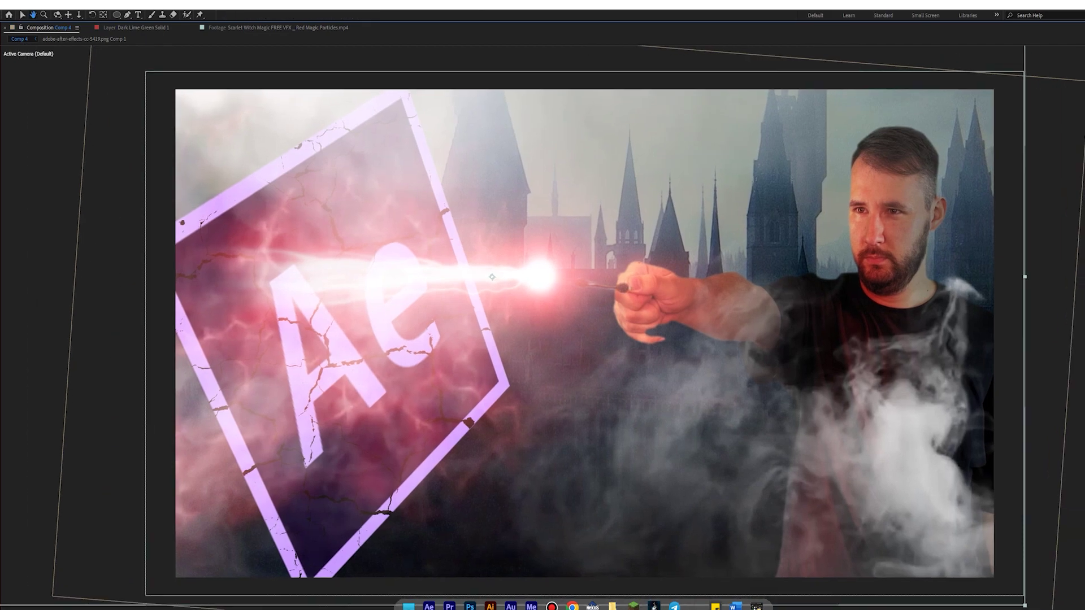